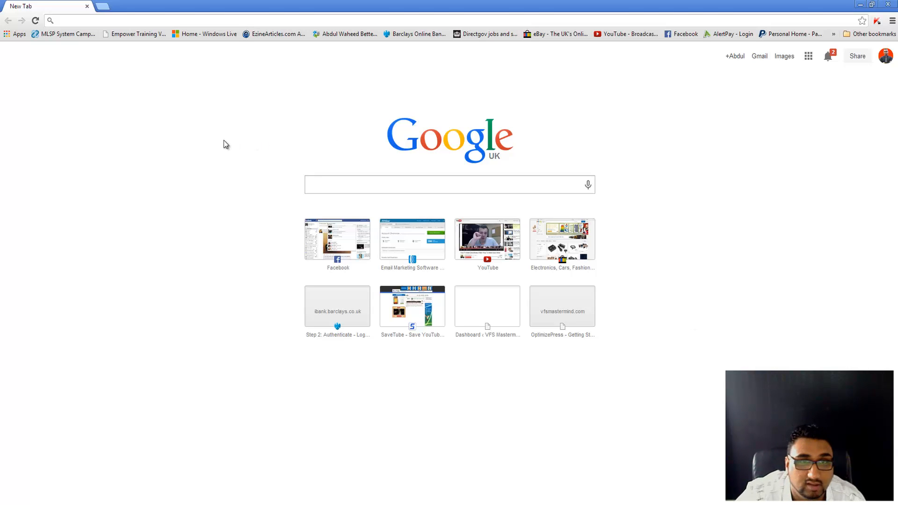
{"action": "left_click", "coordinate": [196, 19]}
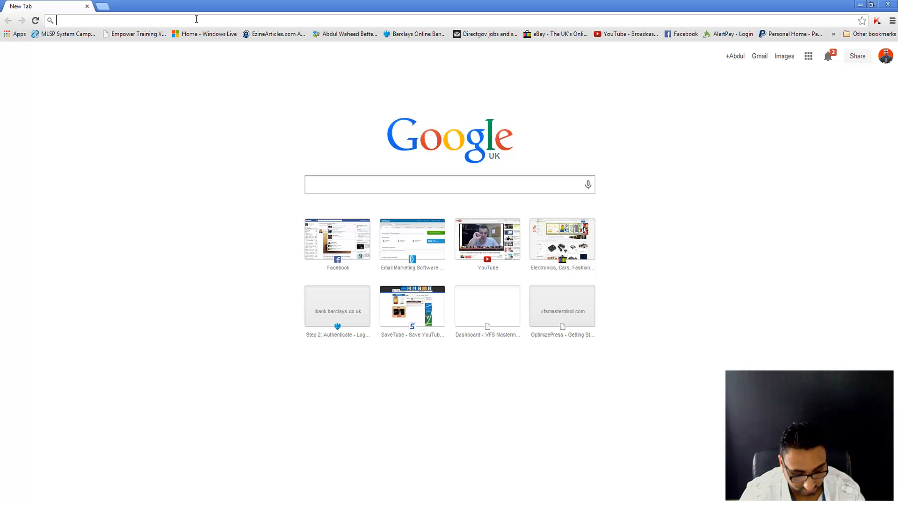
{"action": "type", "text": "www.vfsmastermind.com"}
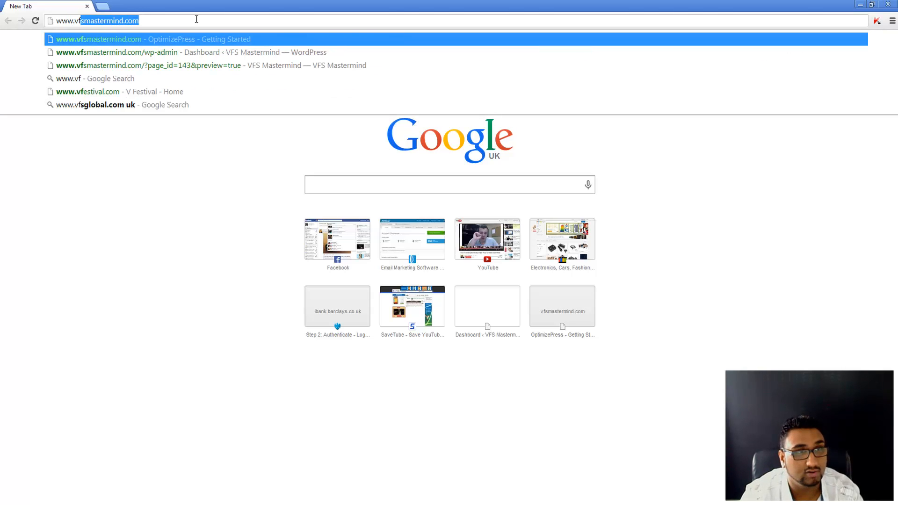
{"action": "key", "text": "Return"}
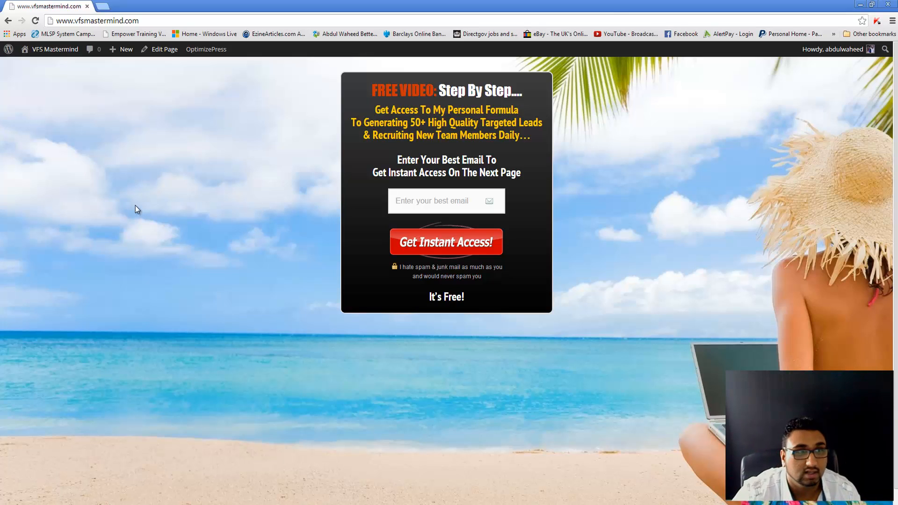
Step: Go to the Dashboard, then Plugins > Add New, and switch to the .zip Upload option
{"action": "mouse_move", "coordinate": [56, 50]}
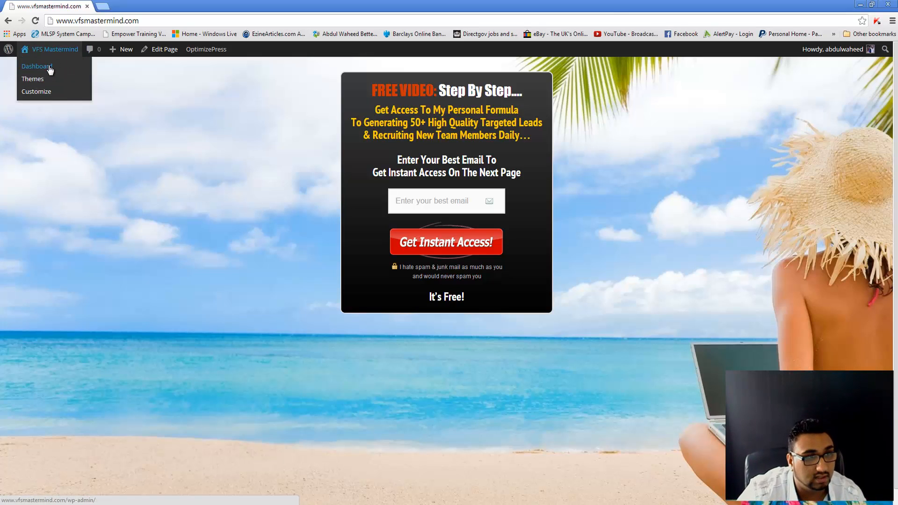
{"action": "left_click", "coordinate": [50, 70]}
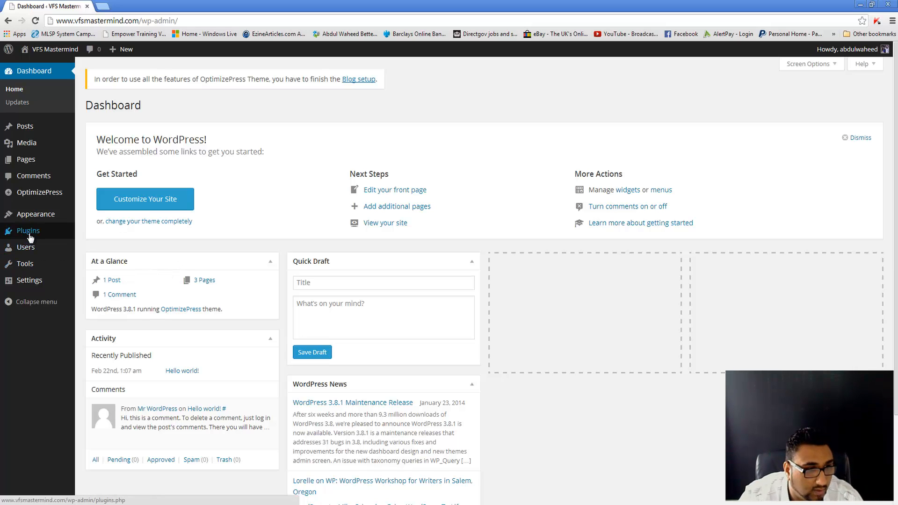
{"action": "mouse_move", "coordinate": [32, 234]}
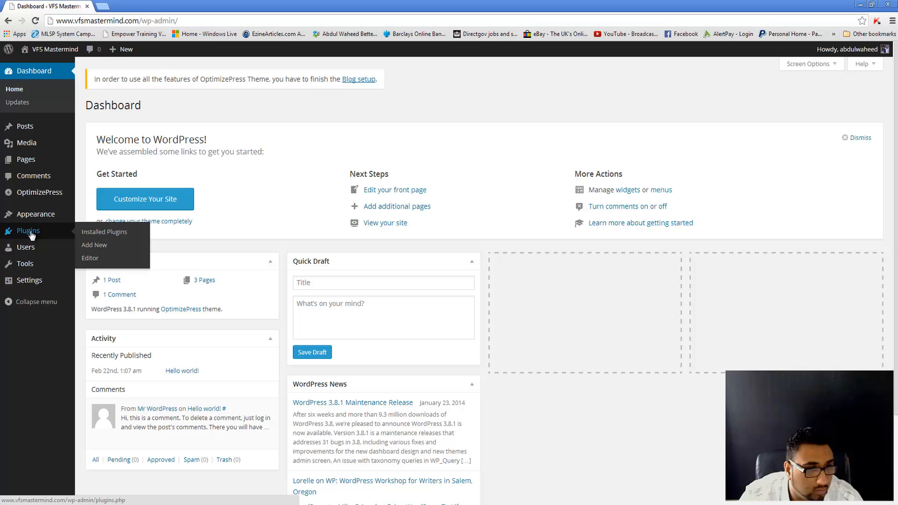
{"action": "left_click", "coordinate": [98, 245]}
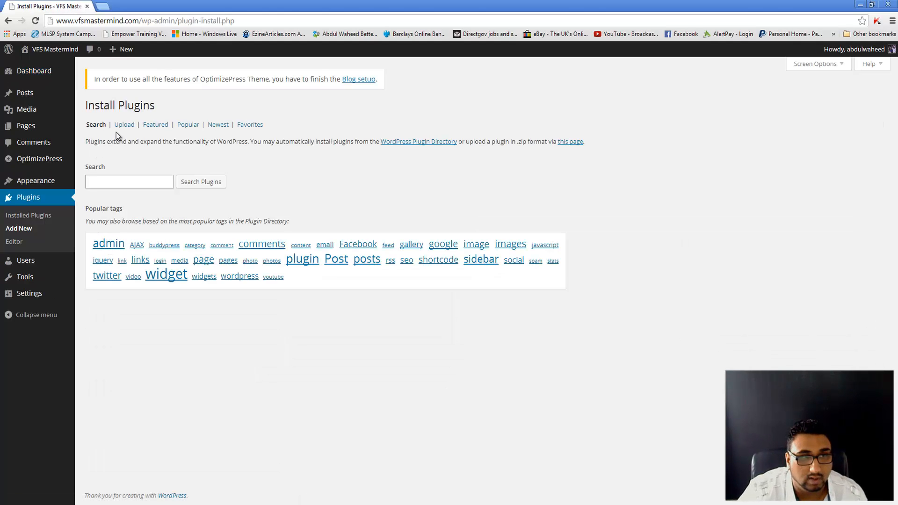
{"action": "left_click", "coordinate": [122, 125]}
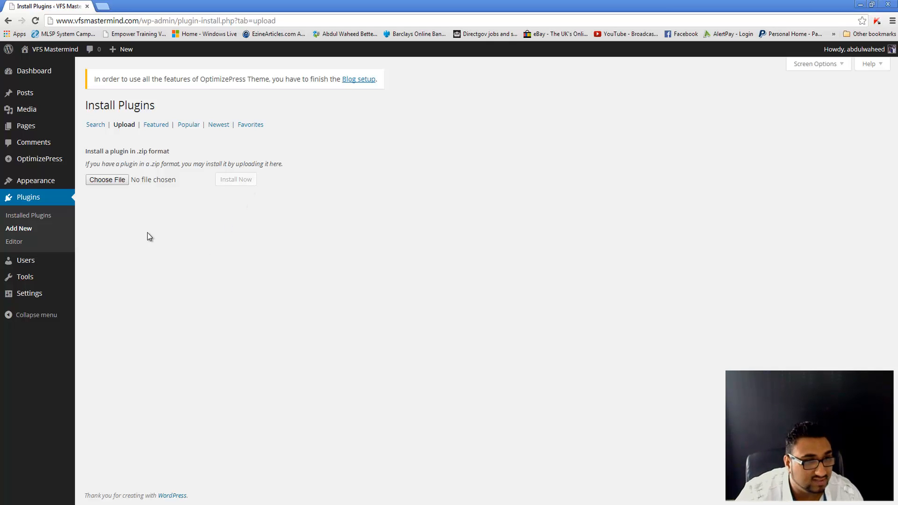
{"action": "mouse_move", "coordinate": [53, 163]}
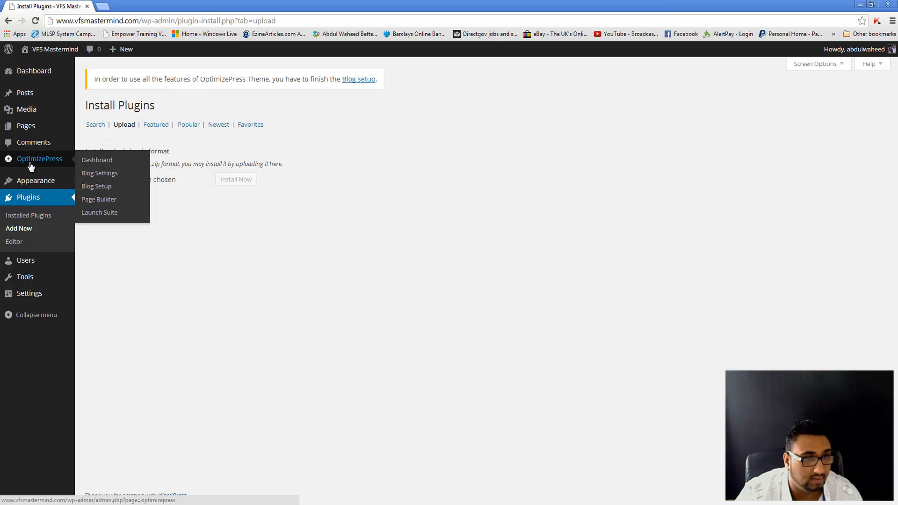
{"action": "left_click", "coordinate": [92, 161]}
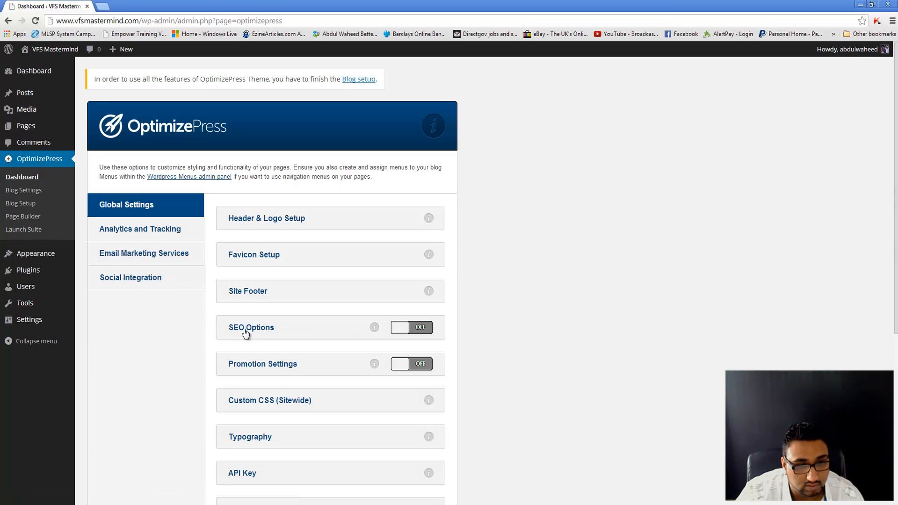
{"action": "scroll", "coordinate": [247, 435], "scroll_direction": "down", "scroll_amount": 1}
{"action": "left_click", "coordinate": [249, 418]}
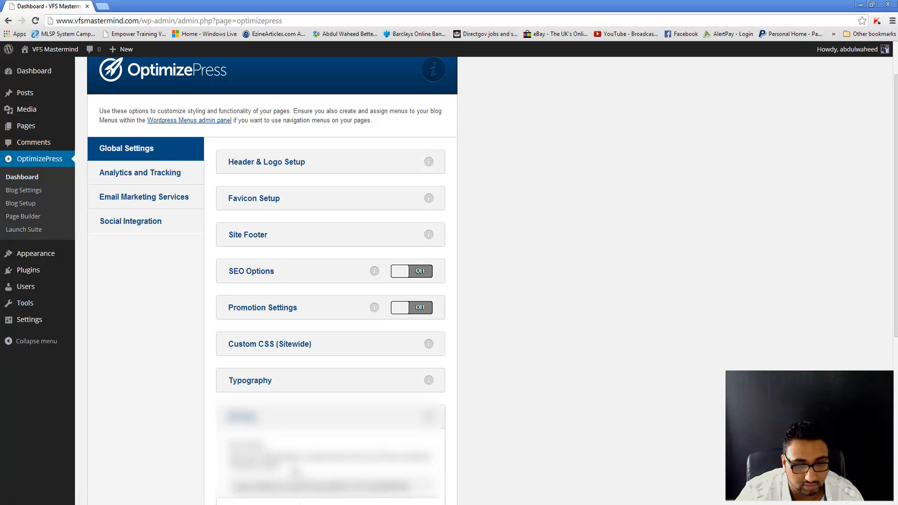
{"action": "scroll", "coordinate": [295, 470], "scroll_direction": "down", "scroll_amount": 2}
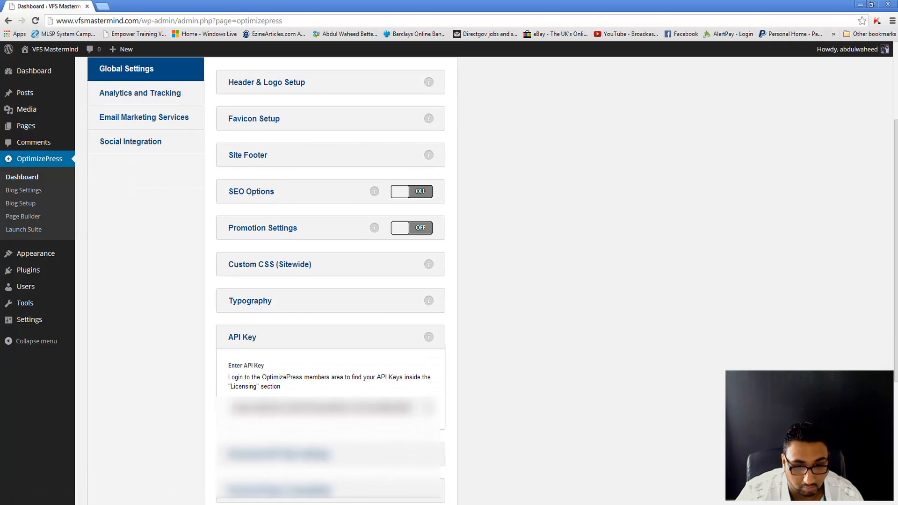
{"action": "left_click_drag", "start_coordinate": [406, 406], "coordinate": [200, 420]}
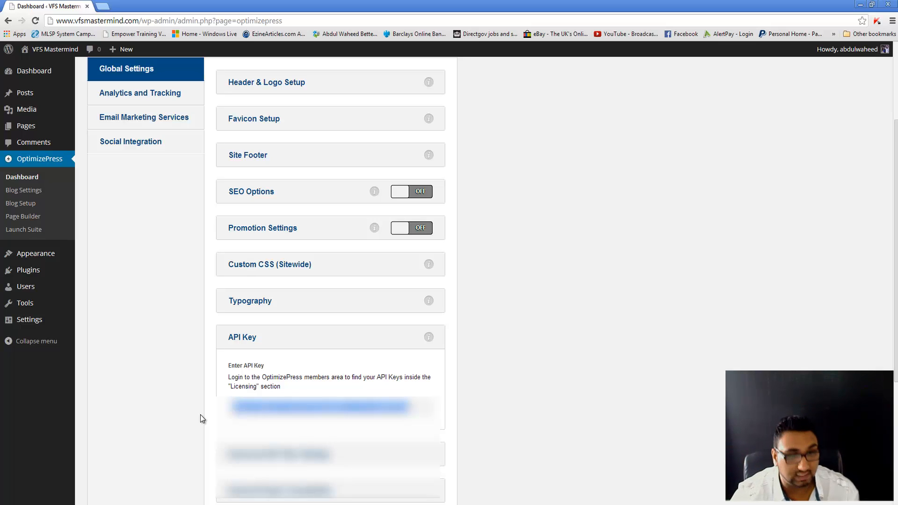
Step: Go back twice to the Install Plugins Search page with its popular tags
{"action": "key", "text": "alt+Left"}
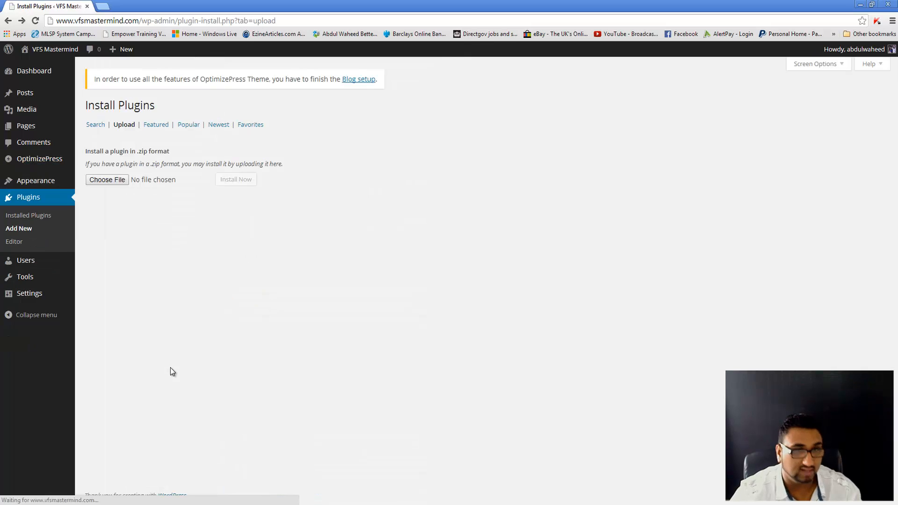
{"action": "key", "text": "alt+Left"}
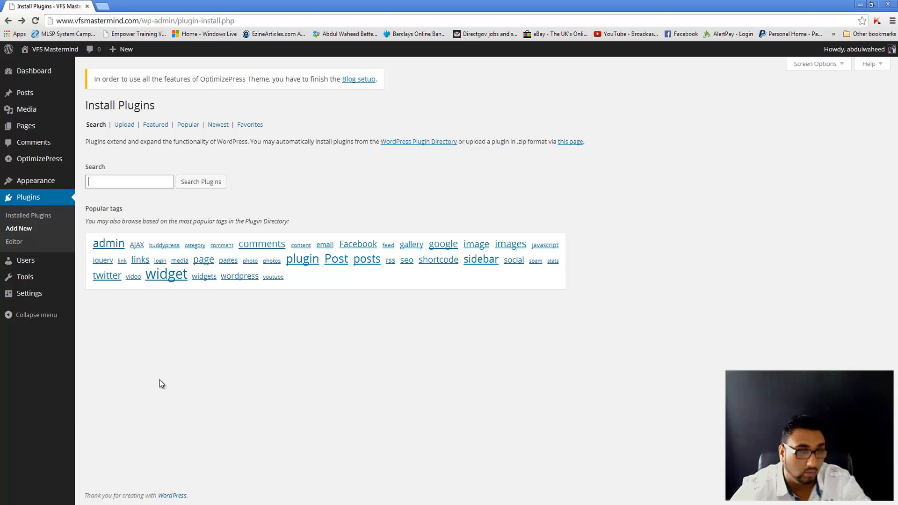
{"action": "mouse_move", "coordinate": [54, 164]}
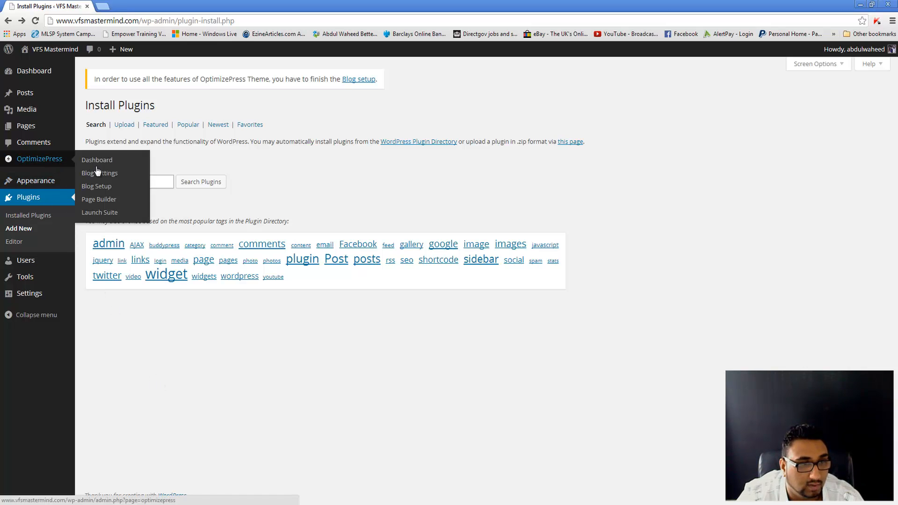
Step: Start a Blank Page in Page Builder named 'How To Generate Your First 50 Leads' and proceed to step 2
{"action": "left_click", "coordinate": [106, 198]}
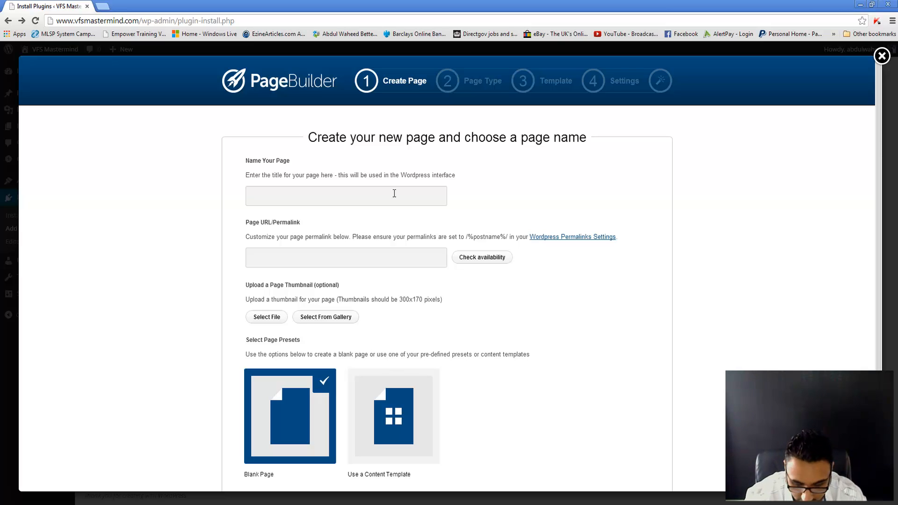
{"action": "type", "text": "How To G"}
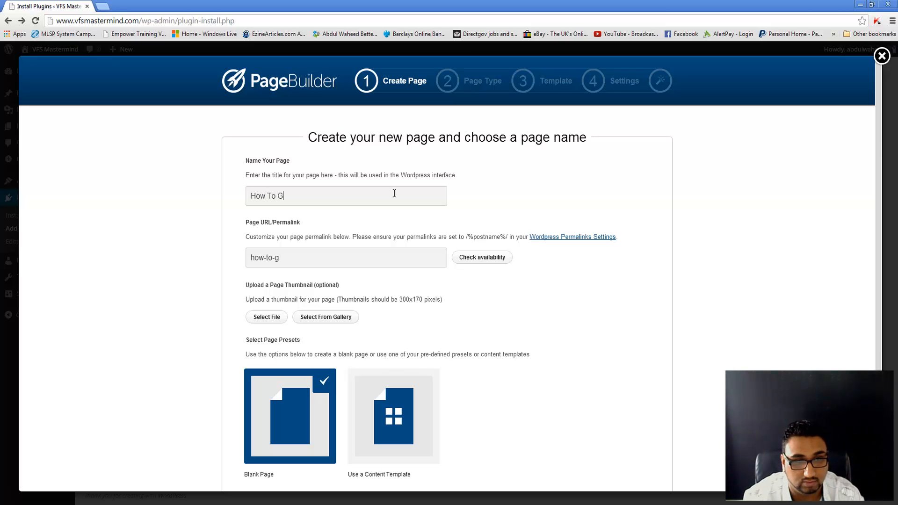
{"action": "type", "text": "enerate Y"}
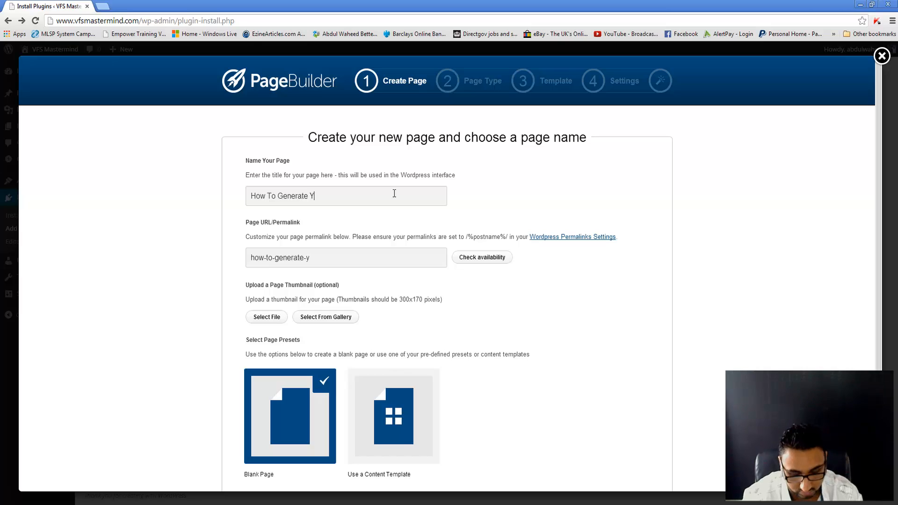
{"action": "type", "text": "our First 50 Leads"}
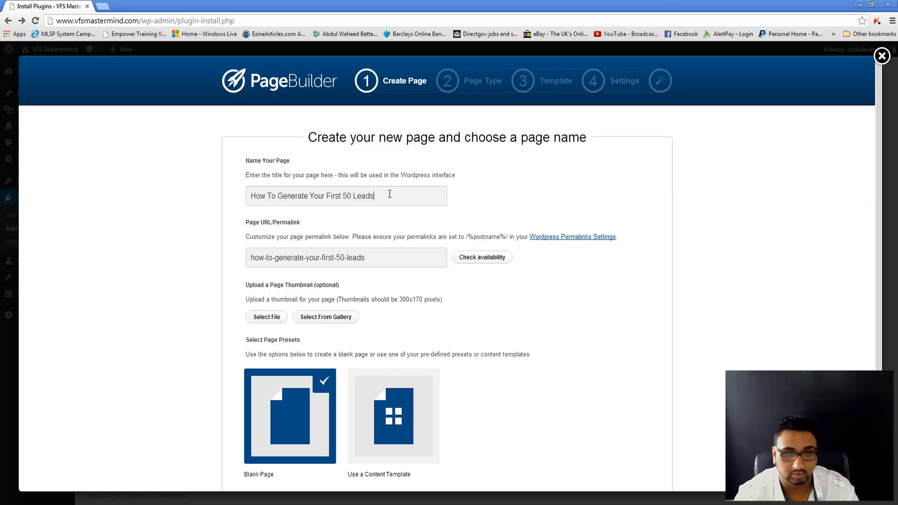
{"action": "scroll", "coordinate": [361, 305], "scroll_direction": "down", "scroll_amount": 2}
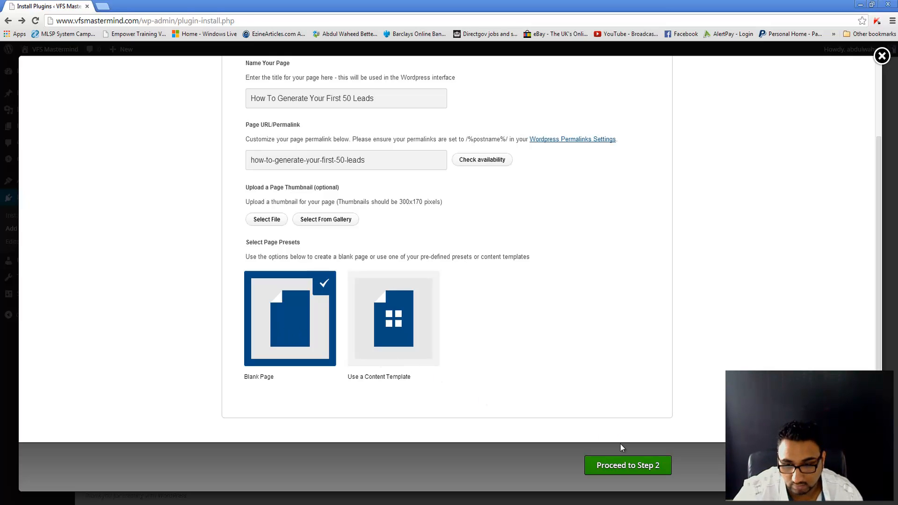
{"action": "left_click", "coordinate": [623, 467]}
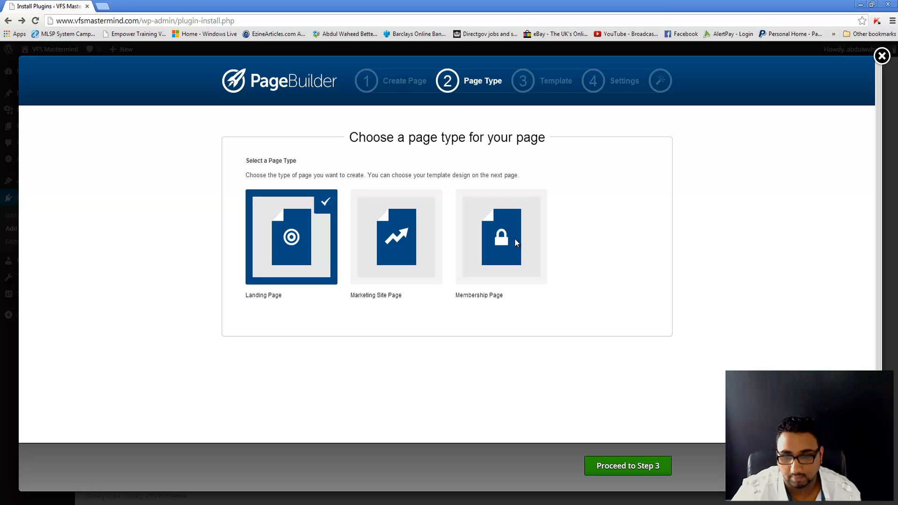
Step: Return to the WordPress dashboard and launch a new OptimizePress PageBuilder page
{"action": "key", "text": "alt+Left"}
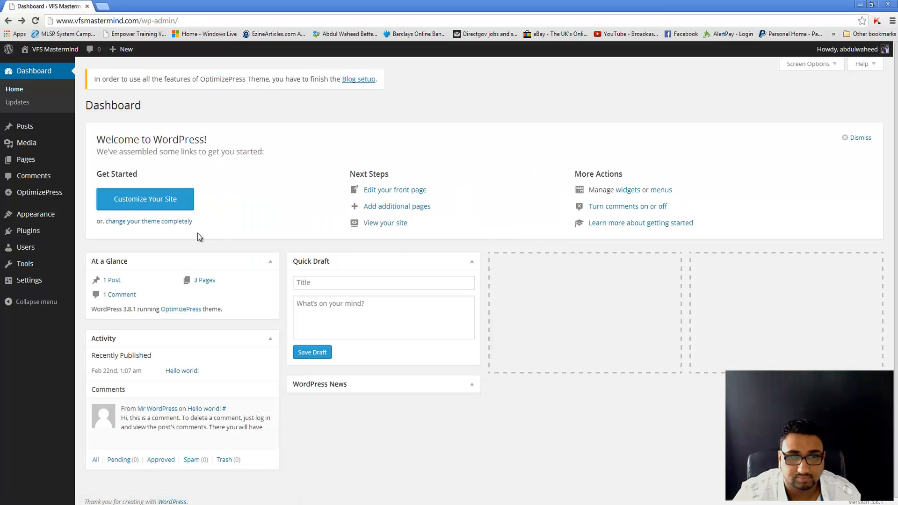
{"action": "mouse_move", "coordinate": [70, 160]}
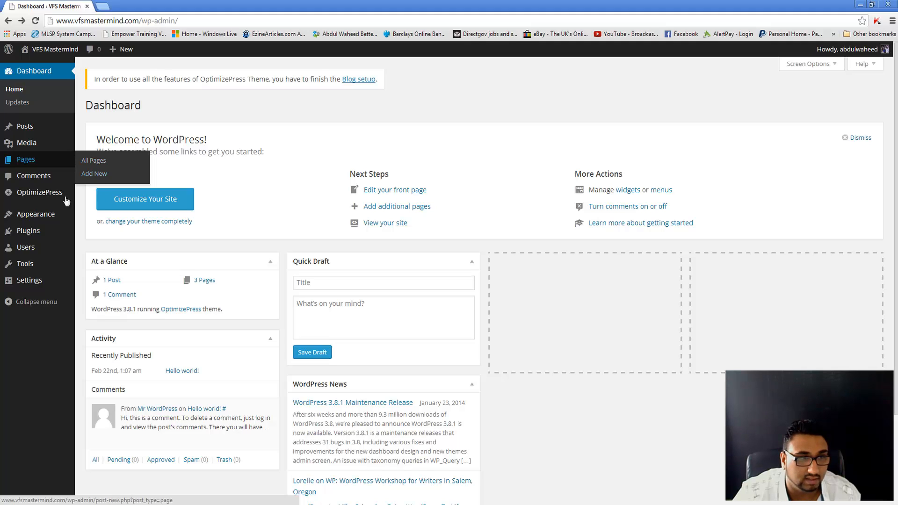
{"action": "mouse_move", "coordinate": [41, 192]}
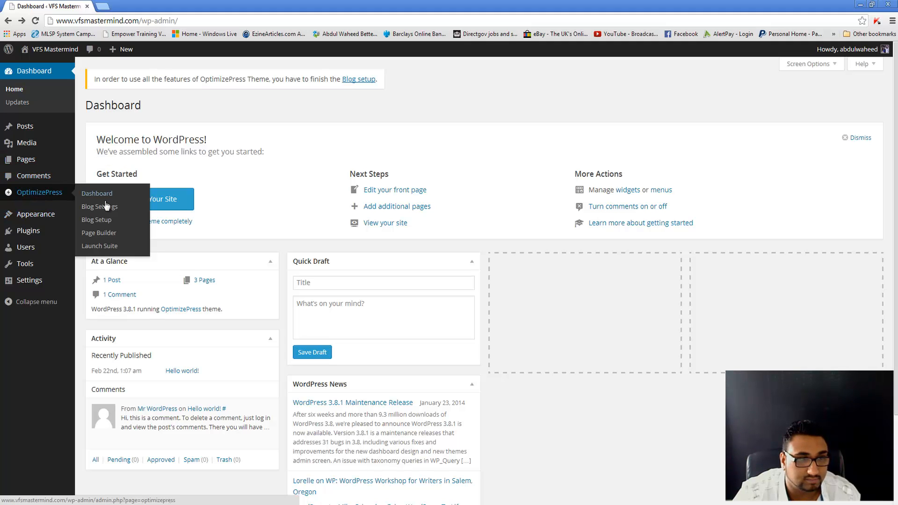
{"action": "left_click", "coordinate": [99, 233]}
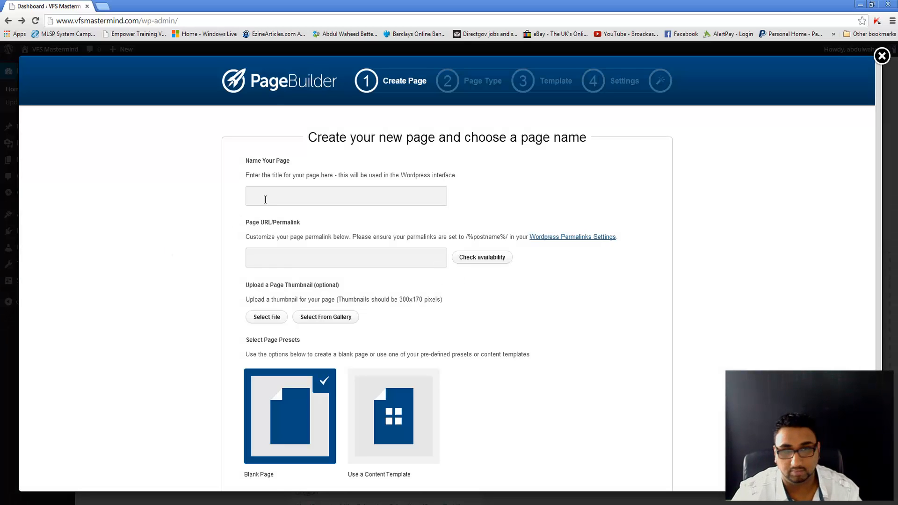
Step: Name the page 'How To Generate Your First 50 Leads'
{"action": "left_click", "coordinate": [265, 200]}
{"action": "type", "text": "Ho"}
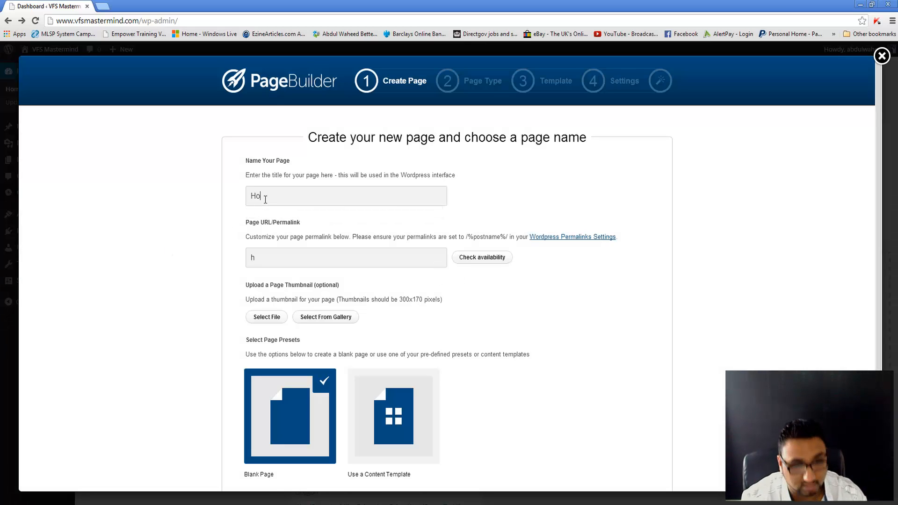
{"action": "type", "text": "w To Generate Your fir"}
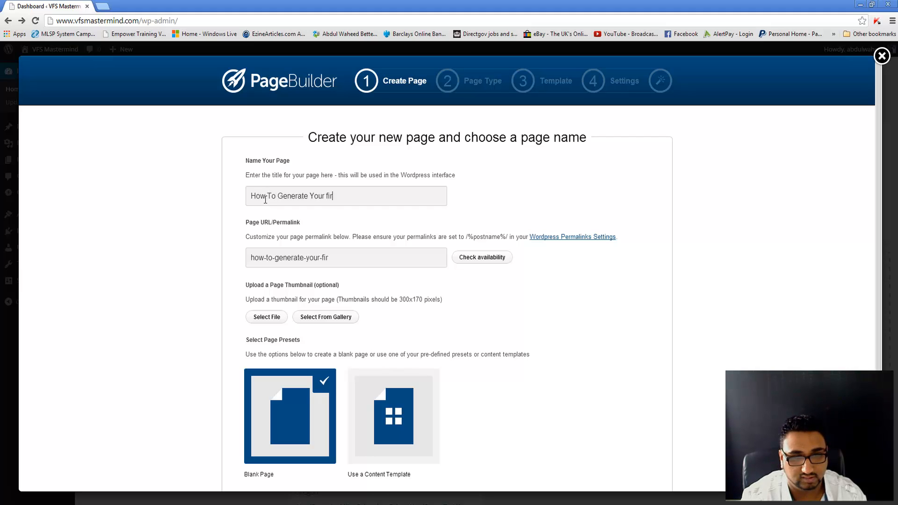
{"action": "key", "text": "BackSpace"}
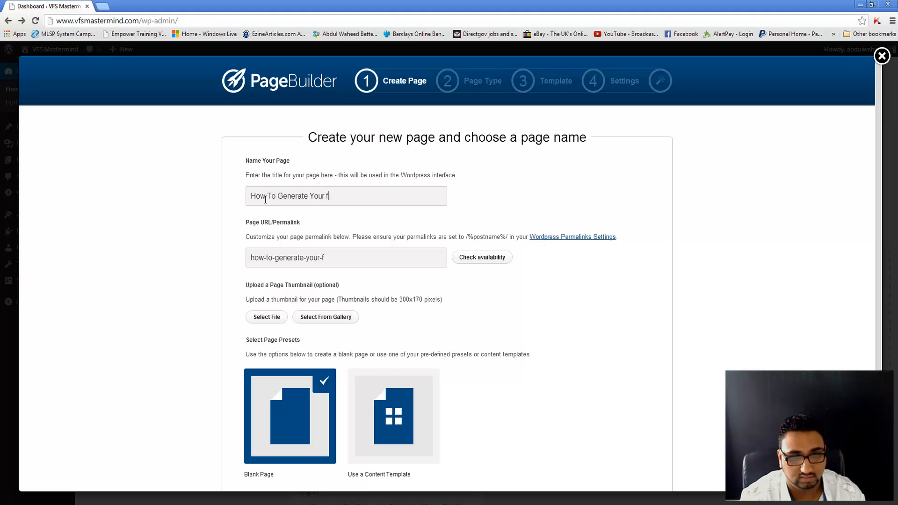
{"action": "type", "text": "First 50 Leads"}
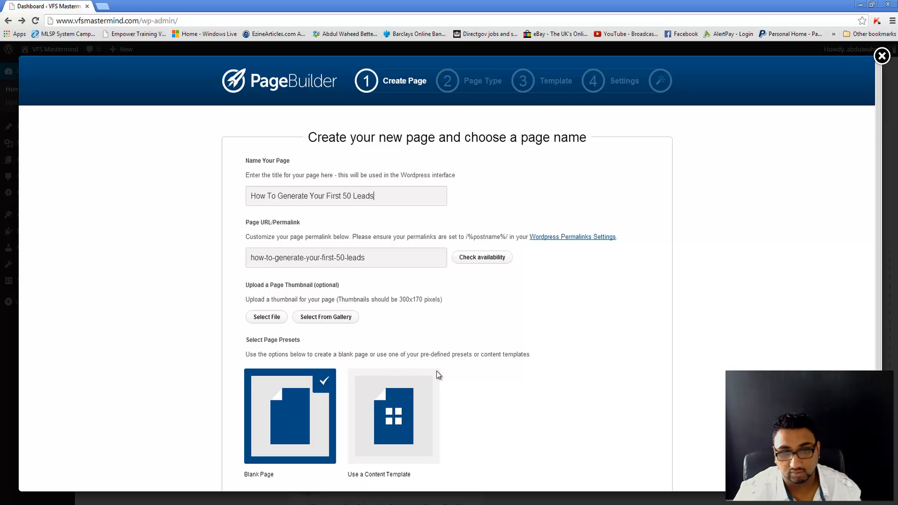
{"action": "scroll", "coordinate": [436, 372], "scroll_direction": "down", "scroll_amount": 2}
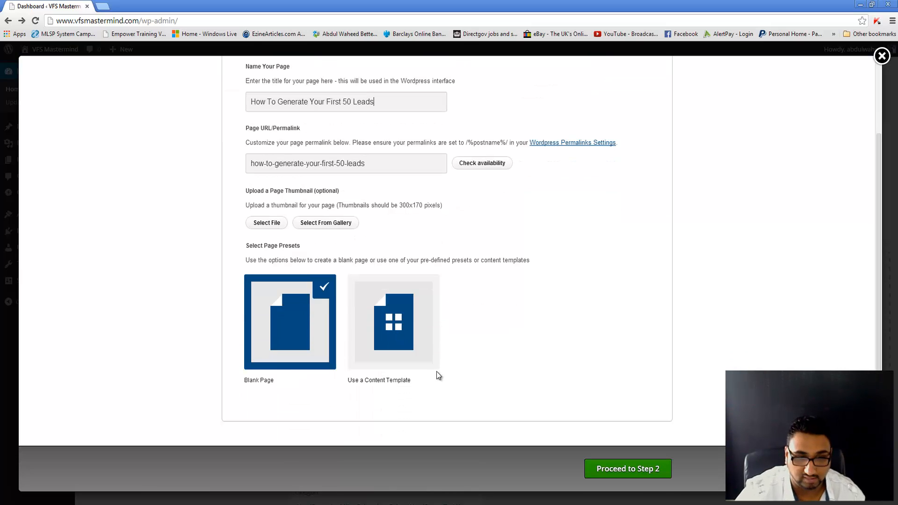
Step: Use a content template, selecting Clean Video Landing Page under Opt-In Pages
{"action": "left_click", "coordinate": [372, 357]}
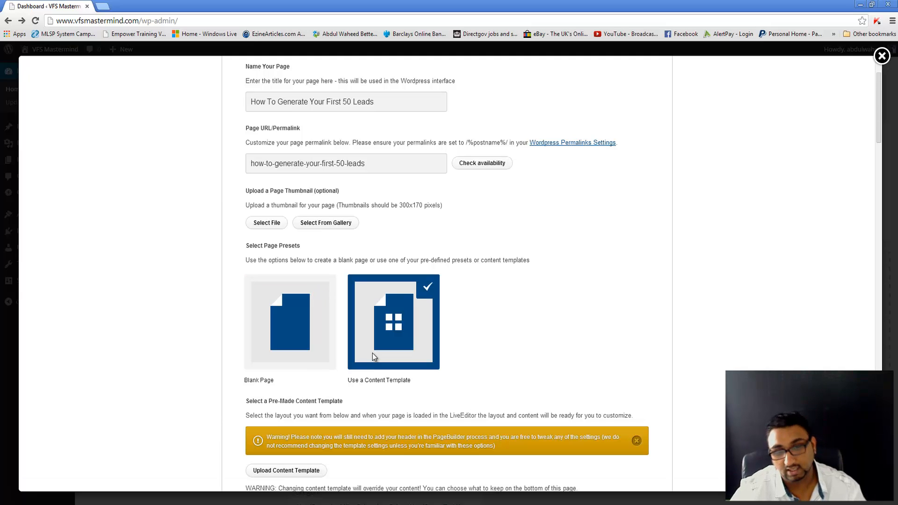
{"action": "scroll", "coordinate": [372, 358], "scroll_direction": "down", "scroll_amount": 2}
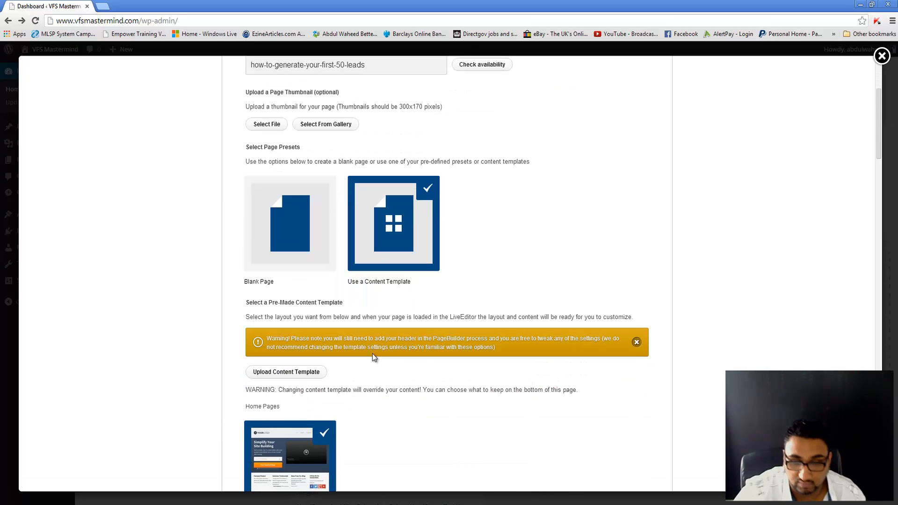
{"action": "scroll", "coordinate": [374, 357], "scroll_direction": "down", "scroll_amount": 1}
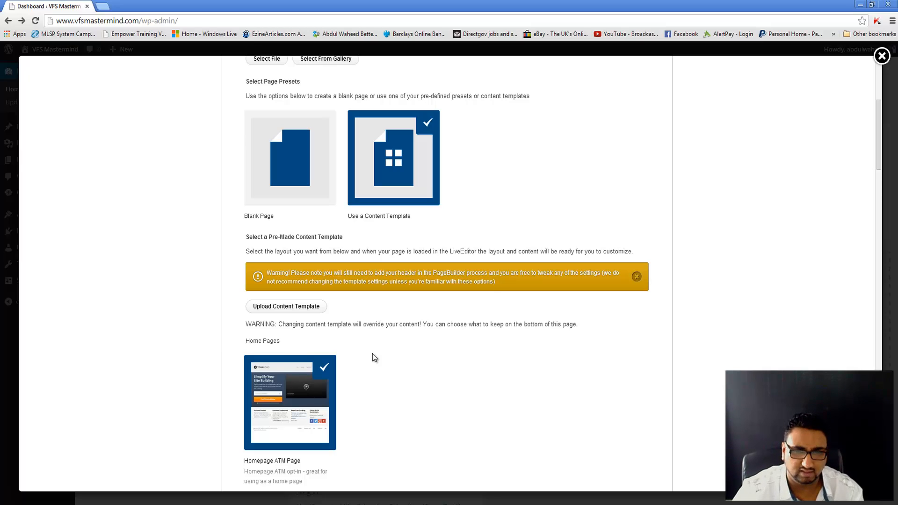
{"action": "scroll", "coordinate": [372, 354], "scroll_direction": "down", "scroll_amount": 5}
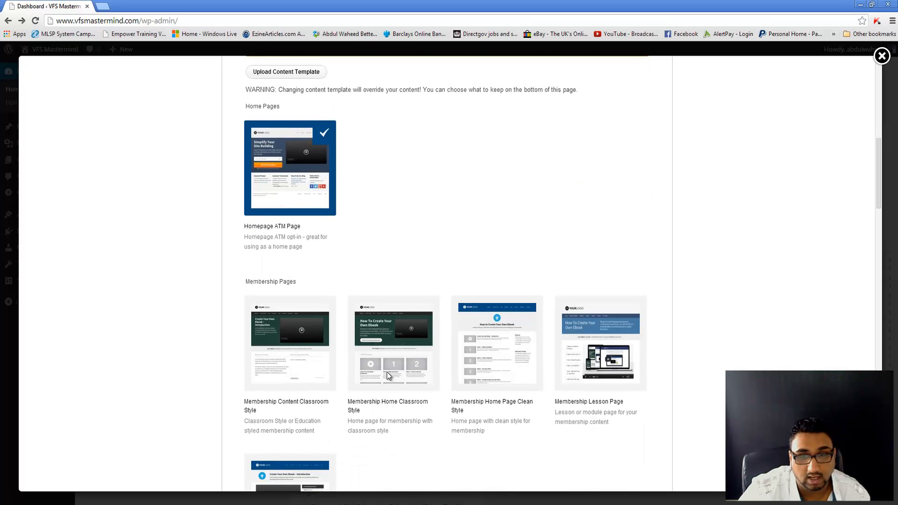
{"action": "scroll", "coordinate": [243, 386], "scroll_direction": "down", "scroll_amount": 2}
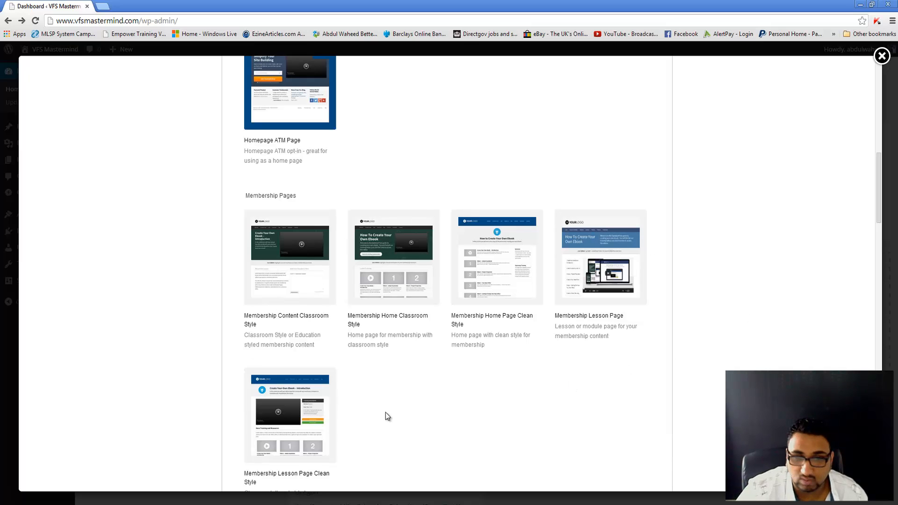
{"action": "scroll", "coordinate": [385, 415], "scroll_direction": "down", "scroll_amount": 2}
{"action": "scroll", "coordinate": [385, 415], "scroll_direction": "down", "scroll_amount": 3}
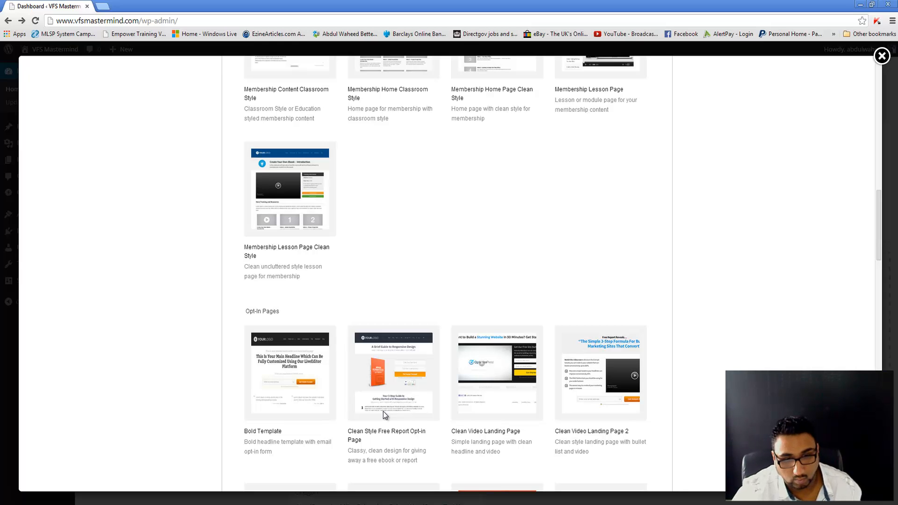
{"action": "scroll", "coordinate": [404, 415], "scroll_direction": "down", "scroll_amount": 2}
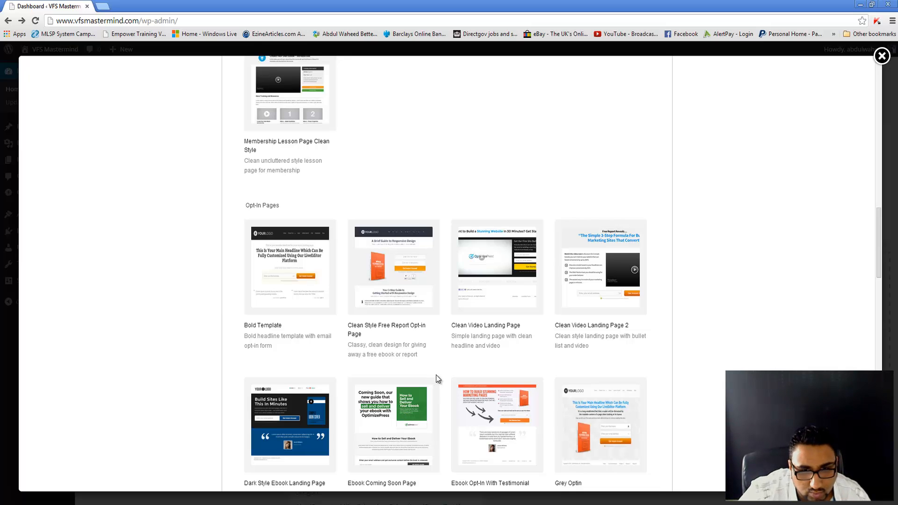
{"action": "scroll", "coordinate": [436, 378], "scroll_direction": "down", "scroll_amount": 1}
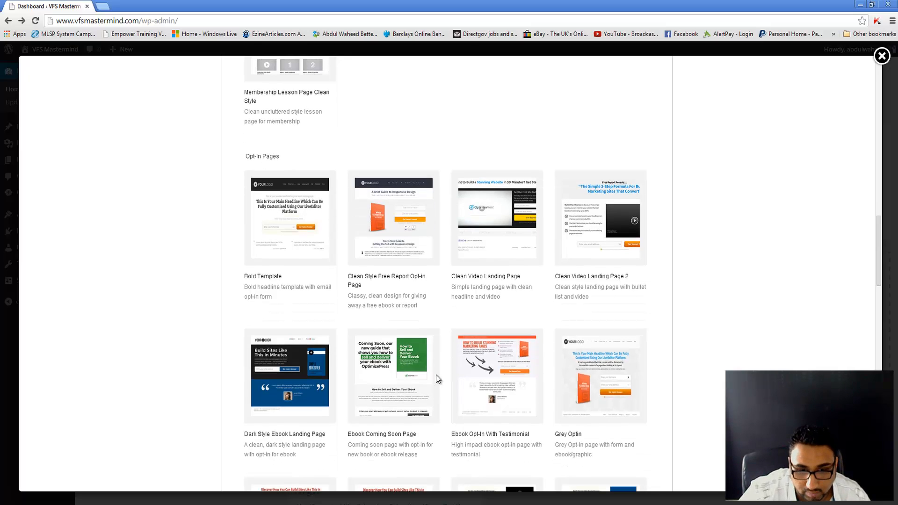
{"action": "scroll", "coordinate": [436, 378], "scroll_direction": "down", "scroll_amount": 1}
{"action": "scroll", "coordinate": [436, 378], "scroll_direction": "down", "scroll_amount": 1}
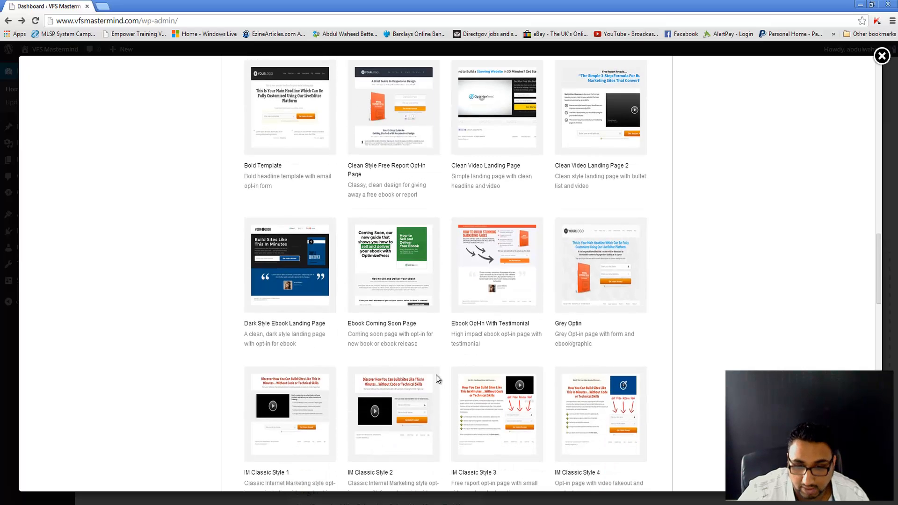
{"action": "scroll", "coordinate": [436, 377], "scroll_direction": "up", "scroll_amount": 2}
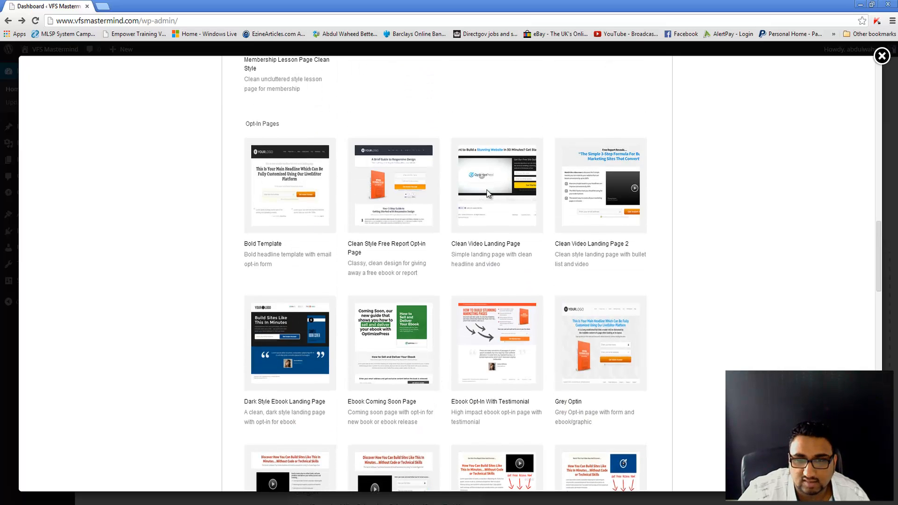
{"action": "left_click", "coordinate": [488, 194]}
Step: Dismiss the permalink-in-use alert, append '12' to the permalink, and continue past step 2
{"action": "scroll", "coordinate": [540, 332], "scroll_direction": "down", "scroll_amount": 6}
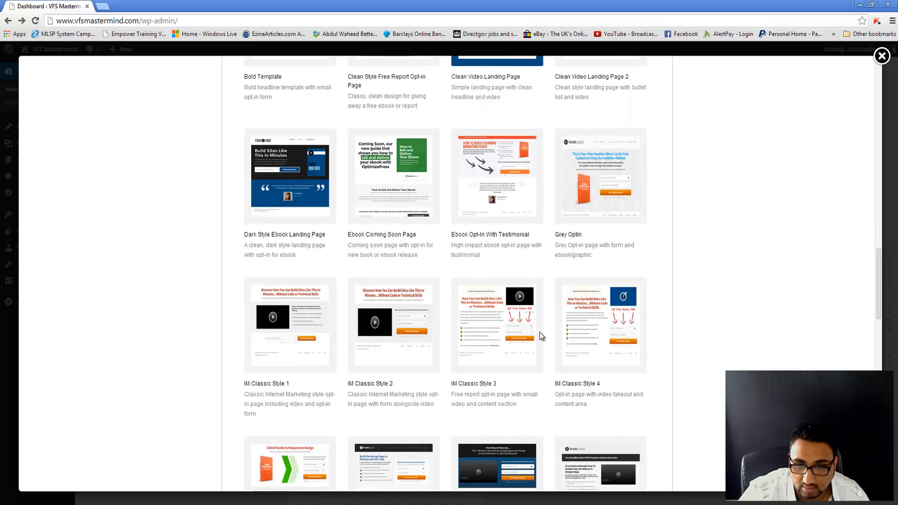
{"action": "scroll", "coordinate": [540, 333], "scroll_direction": "down", "scroll_amount": 15}
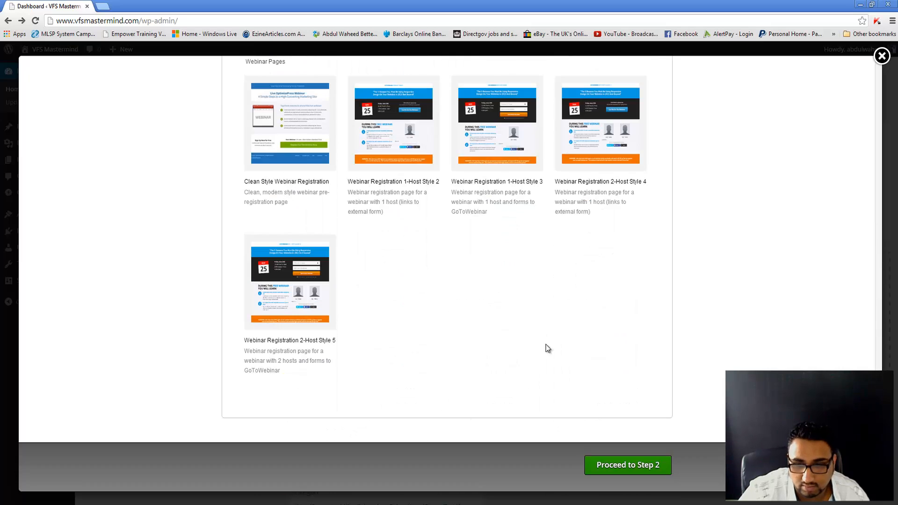
{"action": "left_click", "coordinate": [617, 464]}
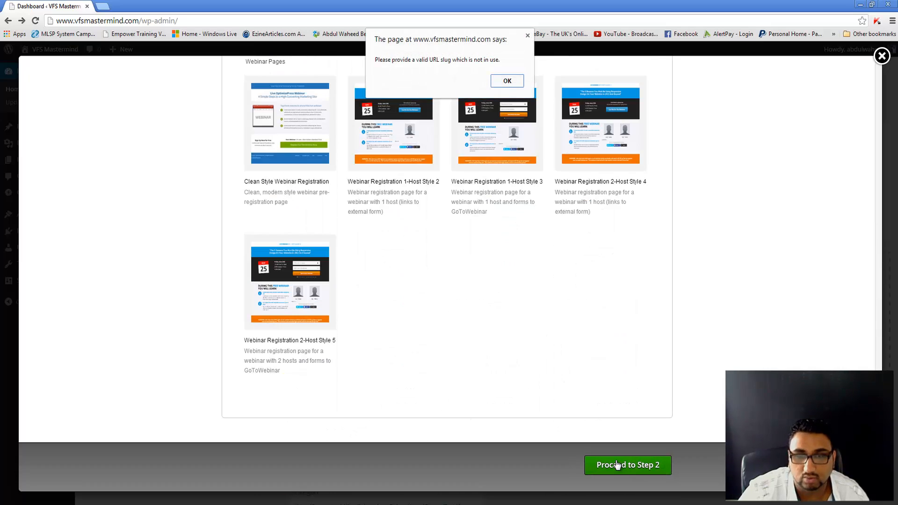
{"action": "left_click", "coordinate": [507, 81]}
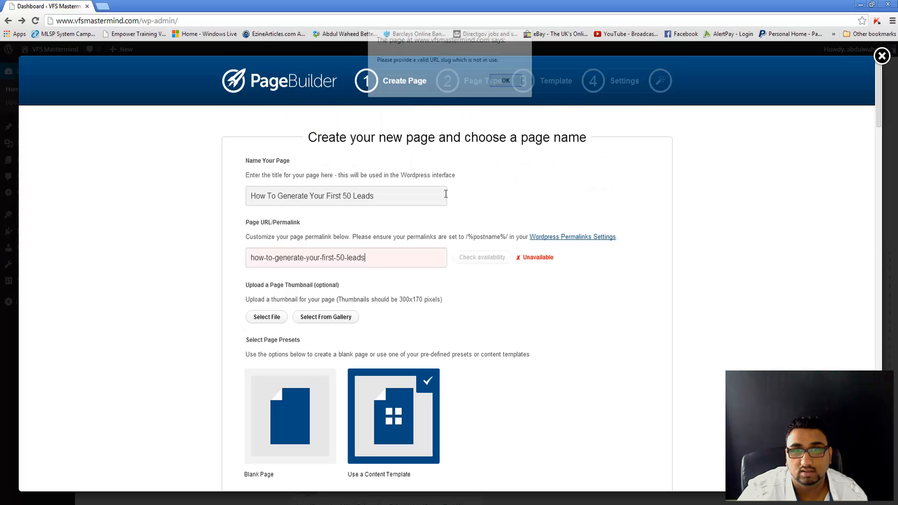
{"action": "left_click", "coordinate": [379, 256]}
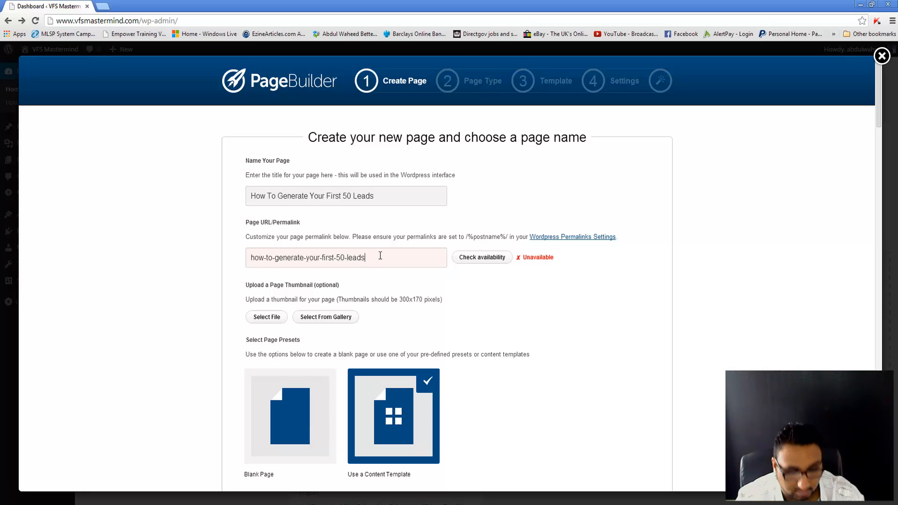
{"action": "type", "text": "12"}
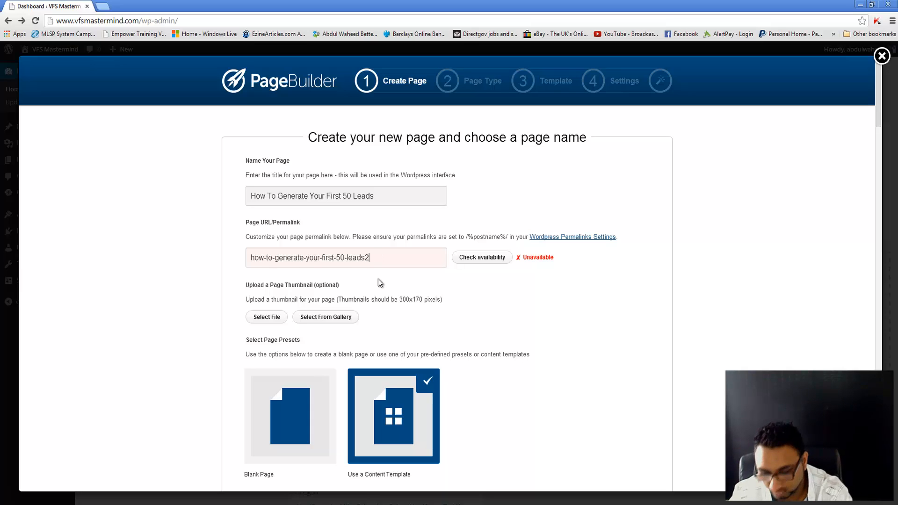
{"action": "scroll", "coordinate": [486, 391], "scroll_direction": "down", "scroll_amount": 10}
{"action": "scroll", "coordinate": [491, 392], "scroll_direction": "down", "scroll_amount": 7}
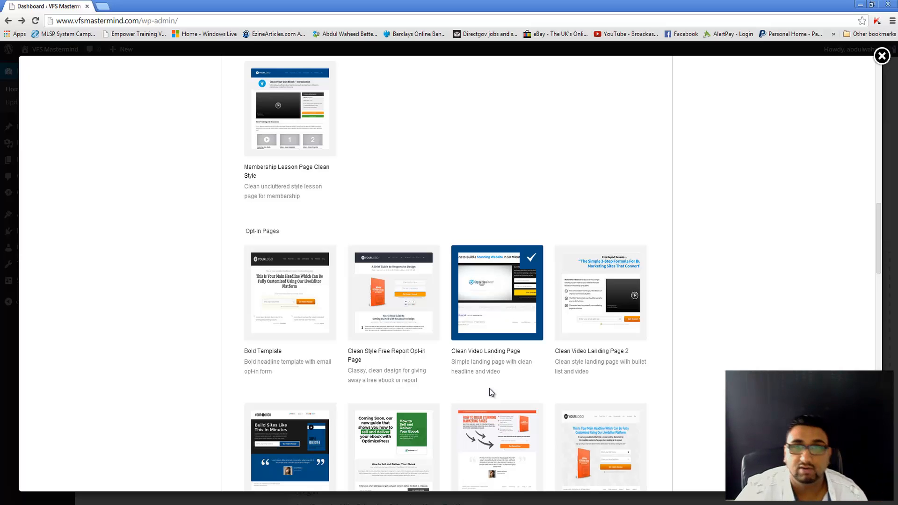
{"action": "scroll", "coordinate": [491, 392], "scroll_direction": "down", "scroll_amount": 15}
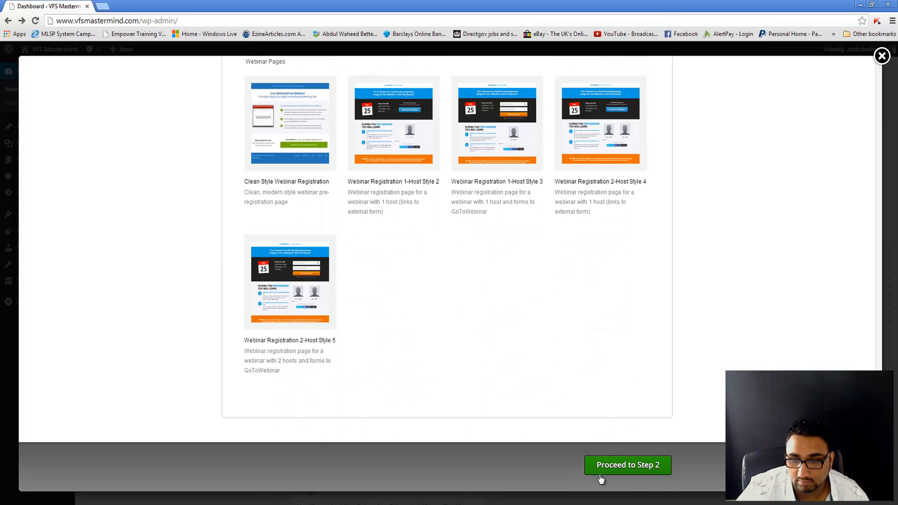
{"action": "left_click", "coordinate": [600, 474]}
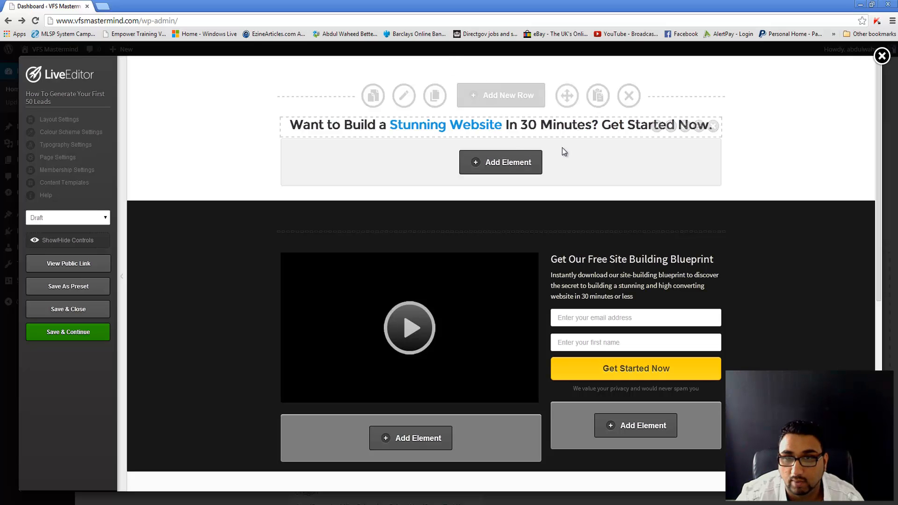
Step: Let the LiveEditor load the template's headline, video block and opt-in form
{"action": "mouse_move", "coordinate": [659, 128]}
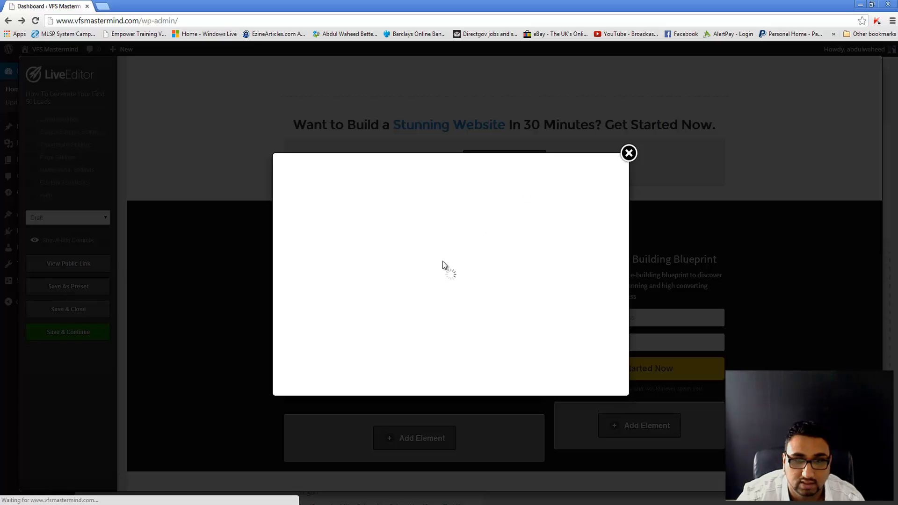
Step: Replace the headline text with 'How To Generate Your First 50+ Leads' and insert it
{"action": "left_click", "coordinate": [629, 153]}
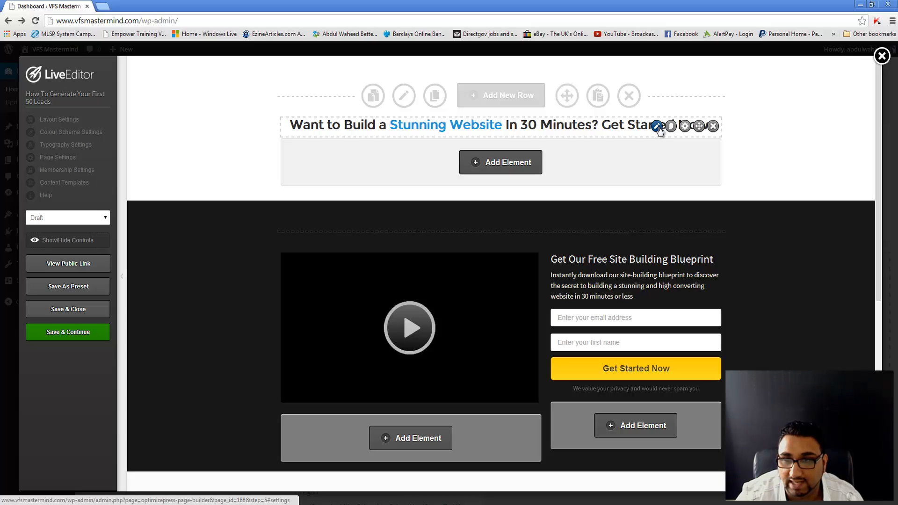
{"action": "left_click", "coordinate": [657, 127]}
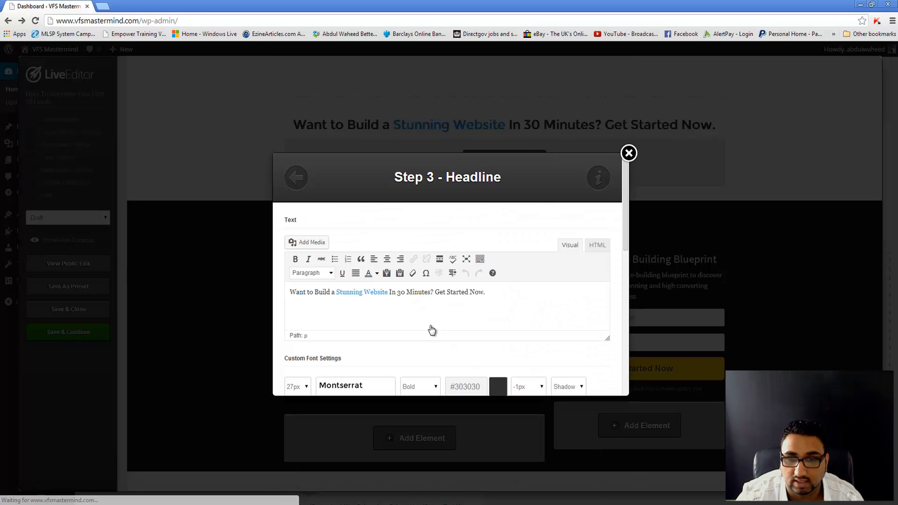
{"action": "left_click_drag", "start_coordinate": [536, 296], "coordinate": [295, 315]}
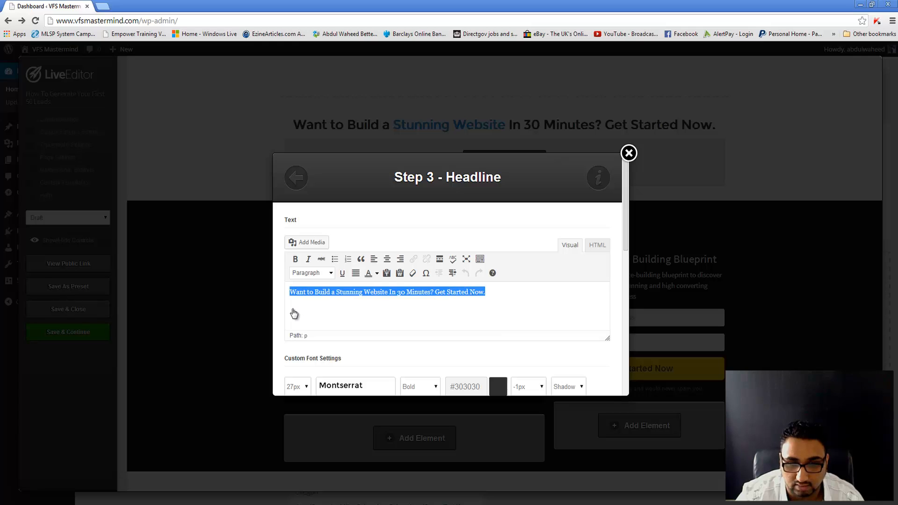
{"action": "type", "text": "Ho"}
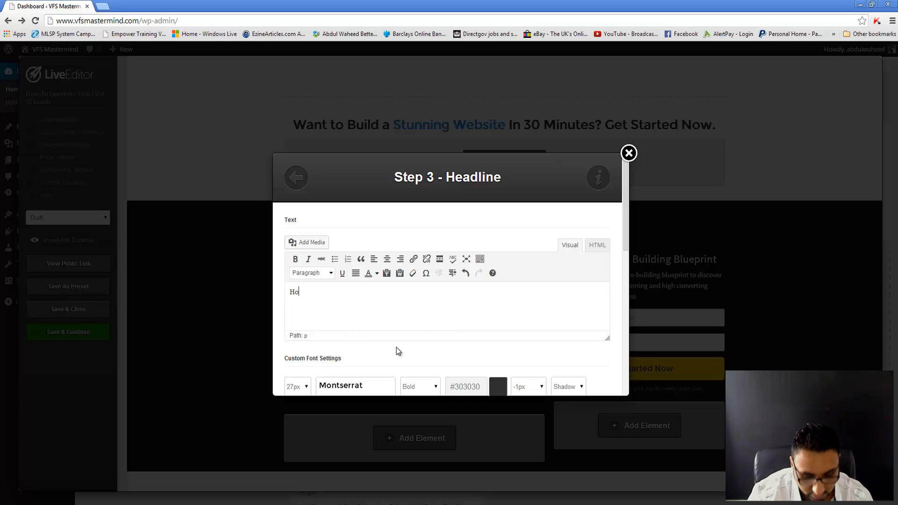
{"action": "type", "text": "w To Ge"}
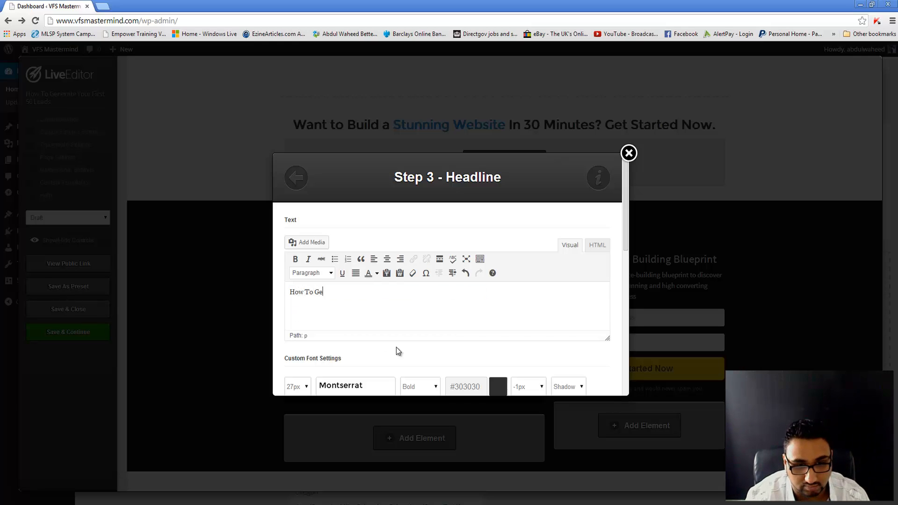
{"action": "type", "text": "nerate Your First "}
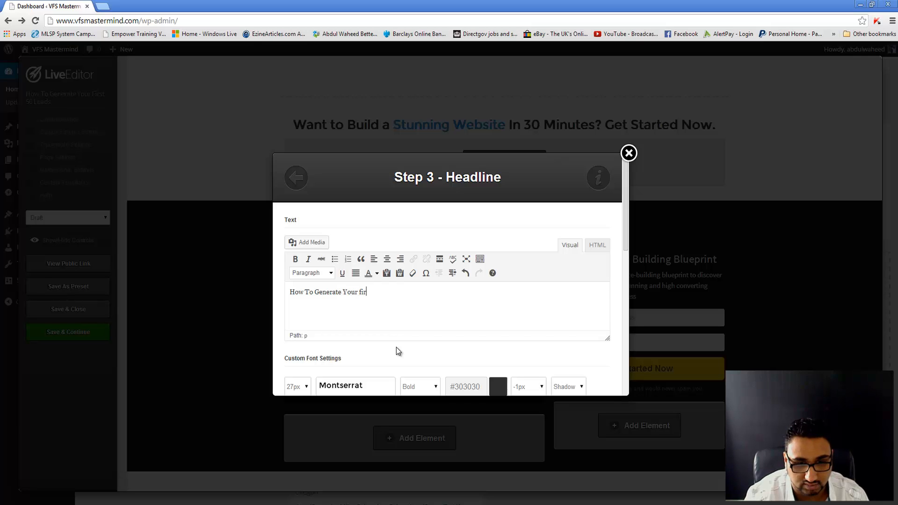
{"action": "type", "text": "50+ Leads"}
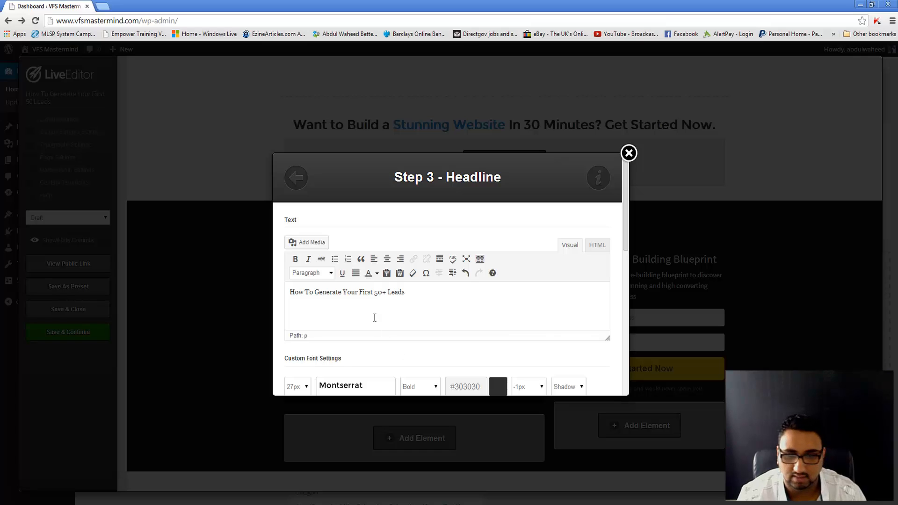
{"action": "scroll", "coordinate": [407, 341], "scroll_direction": "down", "scroll_amount": 10}
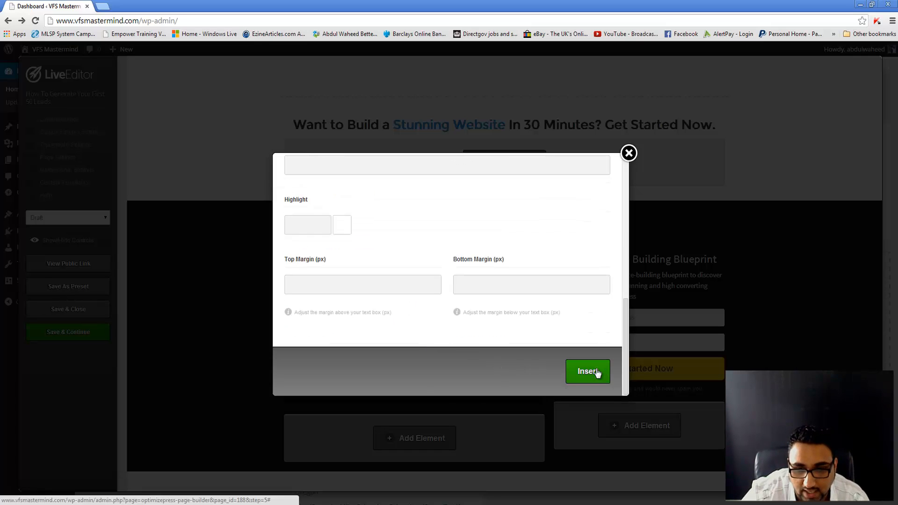
{"action": "scroll", "coordinate": [381, 276], "scroll_direction": "up", "scroll_amount": 2}
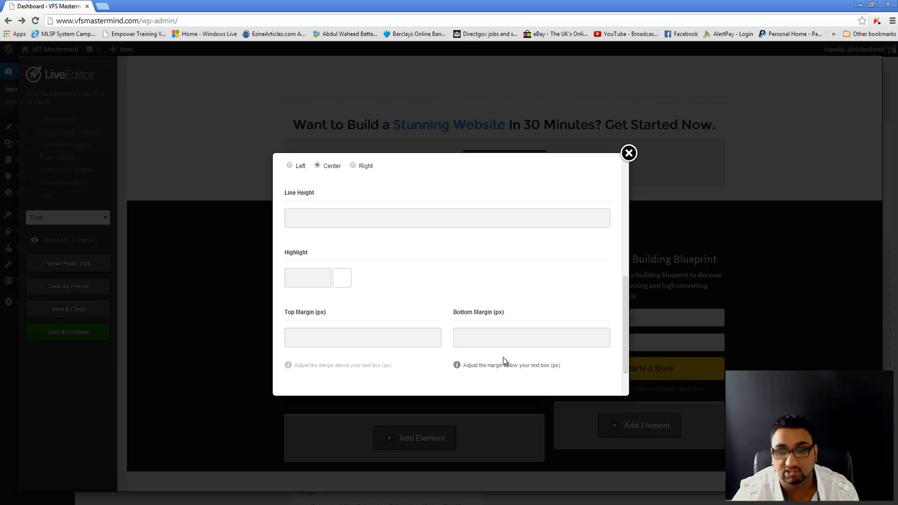
{"action": "scroll", "coordinate": [503, 361], "scroll_direction": "down", "scroll_amount": 2}
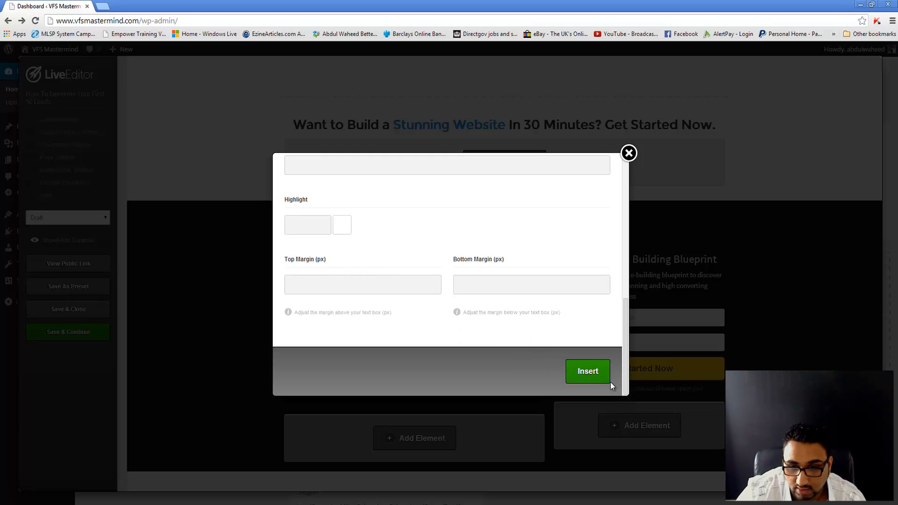
{"action": "left_click", "coordinate": [588, 372]}
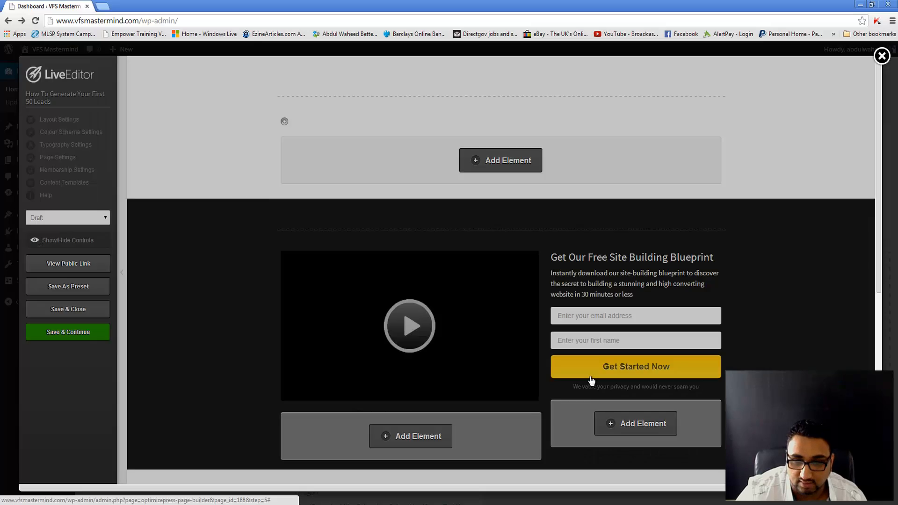
{"action": "mouse_move", "coordinate": [631, 126]}
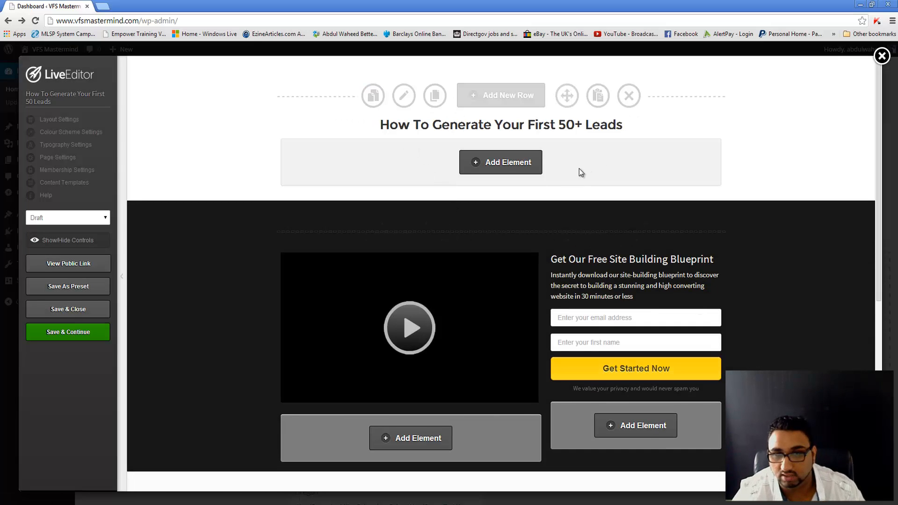
Step: Set the video element to its YouTube URL with custom 550 × 309 px dimensions and insert it
{"action": "scroll", "coordinate": [467, 303], "scroll_direction": "down", "scroll_amount": 2}
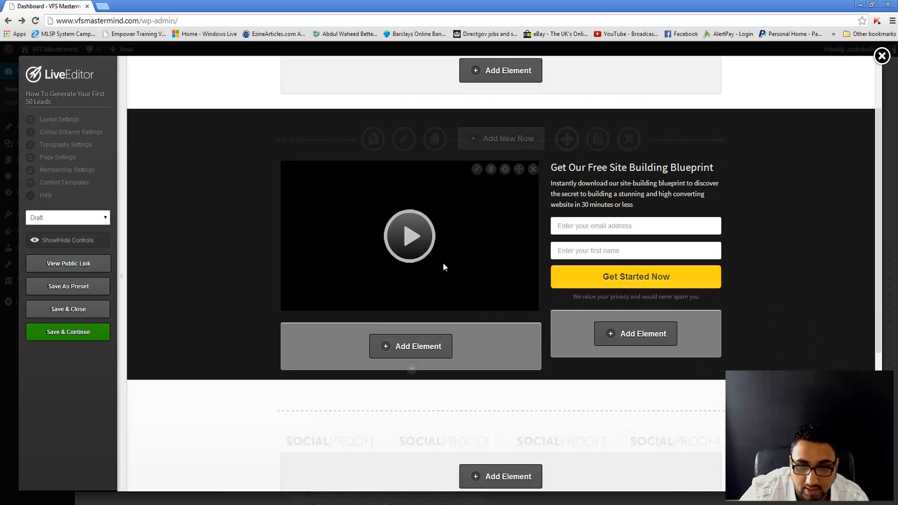
{"action": "left_click", "coordinate": [477, 170]}
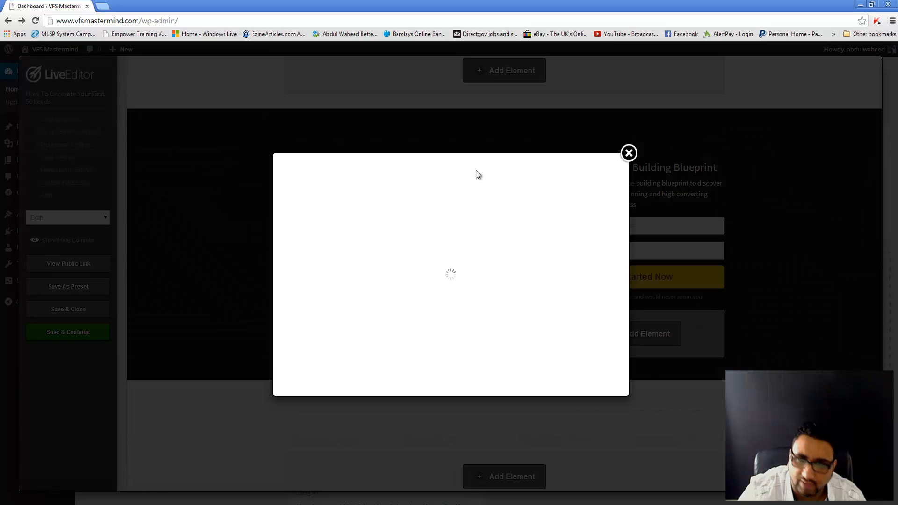
{"action": "scroll", "coordinate": [321, 310], "scroll_direction": "down", "scroll_amount": 1}
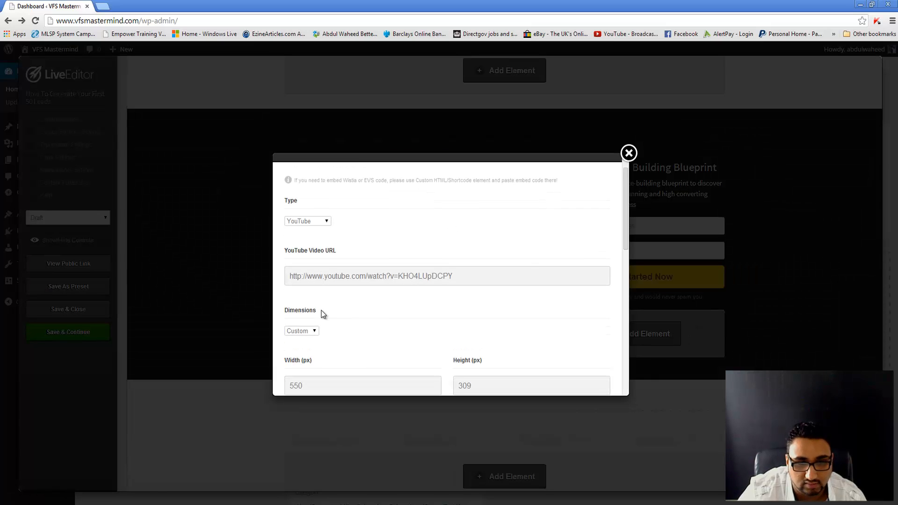
{"action": "left_click", "coordinate": [382, 272]}
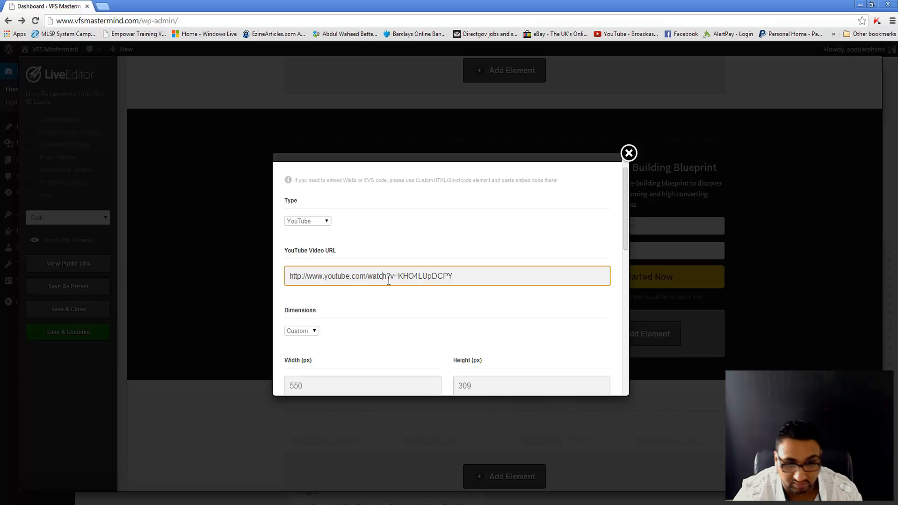
{"action": "scroll", "coordinate": [302, 290], "scroll_direction": "down", "scroll_amount": 1}
{"action": "left_click", "coordinate": [302, 281]}
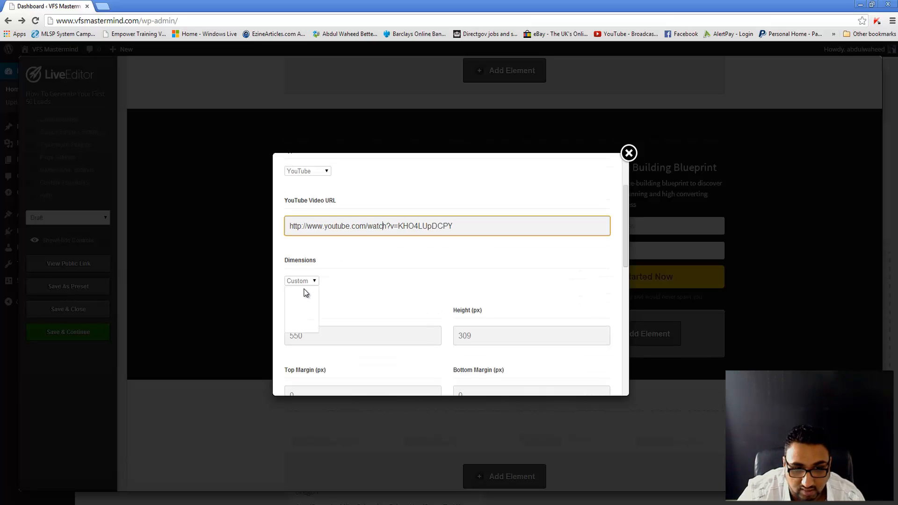
{"action": "left_click", "coordinate": [380, 301]}
{"action": "scroll", "coordinate": [381, 301], "scroll_direction": "down", "scroll_amount": 3}
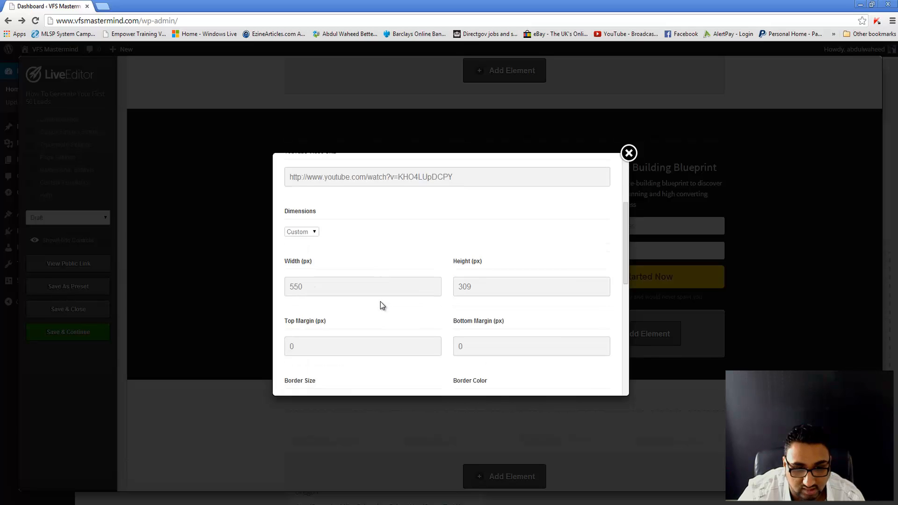
{"action": "scroll", "coordinate": [343, 310], "scroll_direction": "down", "scroll_amount": 3}
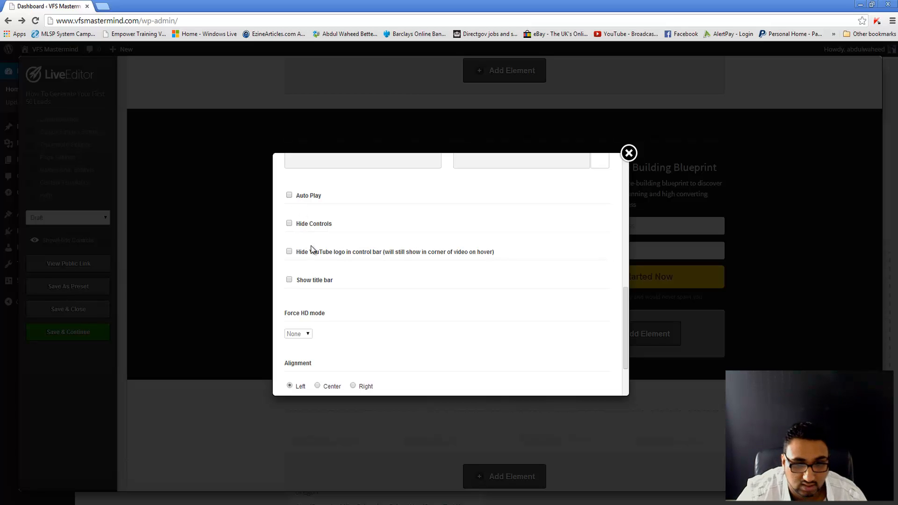
{"action": "scroll", "coordinate": [311, 253], "scroll_direction": "down", "scroll_amount": 2}
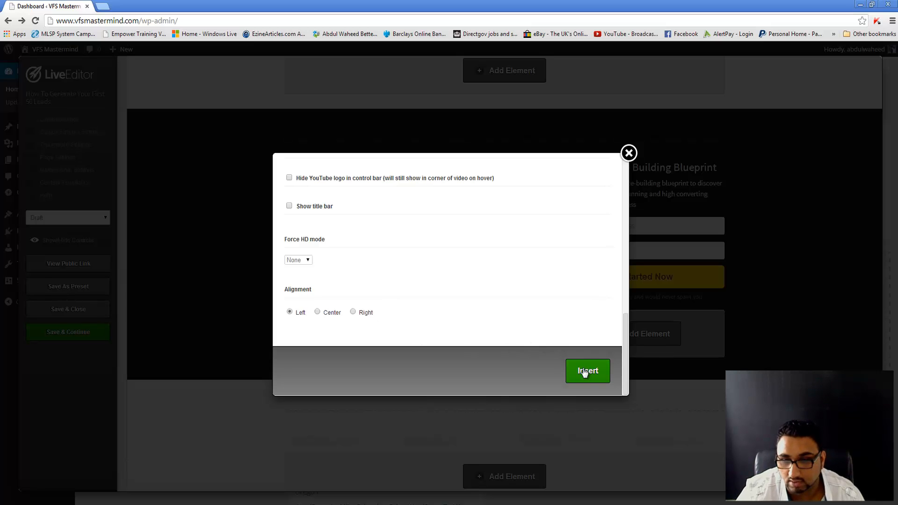
{"action": "left_click", "coordinate": [585, 373]}
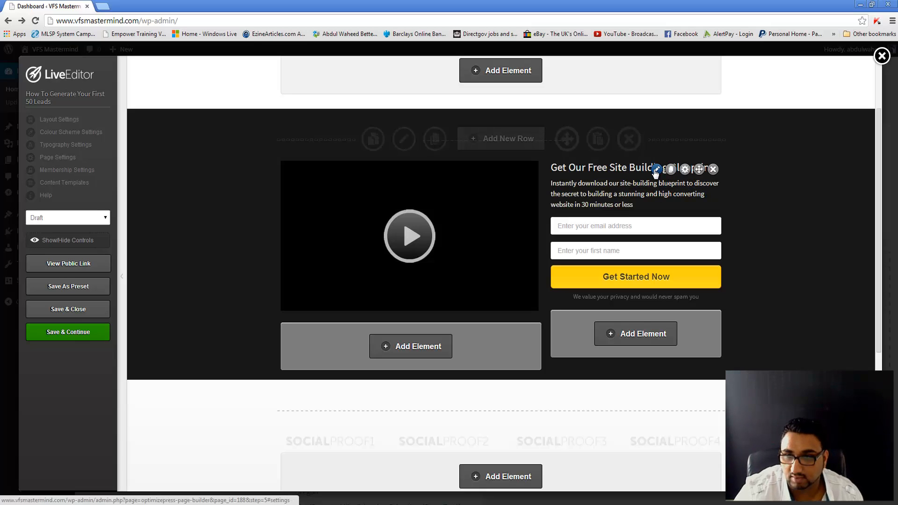
Step: Check the headline and description editors without changes, then open the opt-in form's Optin Box settings
{"action": "left_click", "coordinate": [655, 170]}
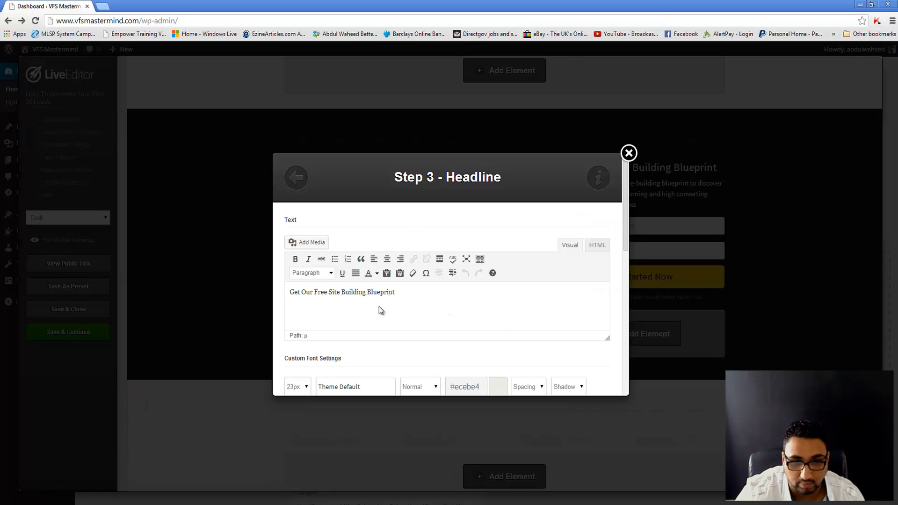
{"action": "left_click", "coordinate": [628, 153]}
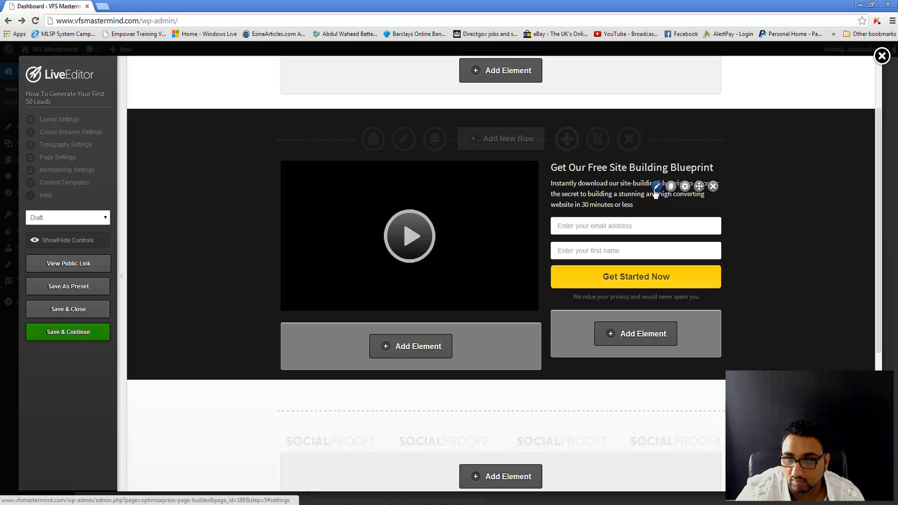
{"action": "left_click", "coordinate": [657, 187]}
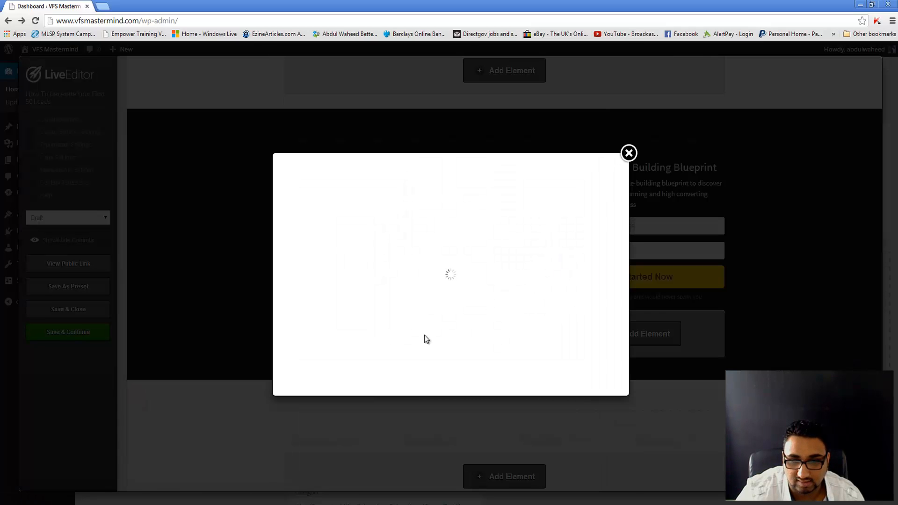
{"action": "triple_click", "coordinate": [317, 316]}
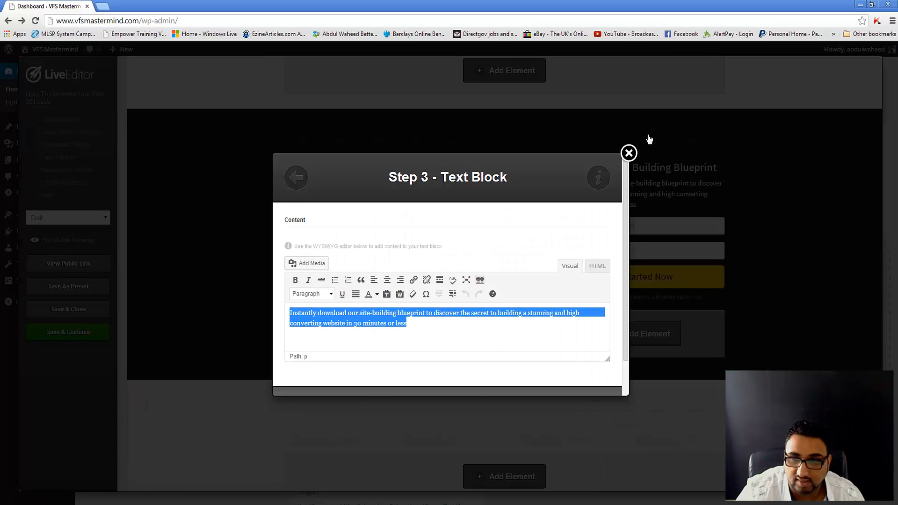
{"action": "left_click", "coordinate": [629, 153]}
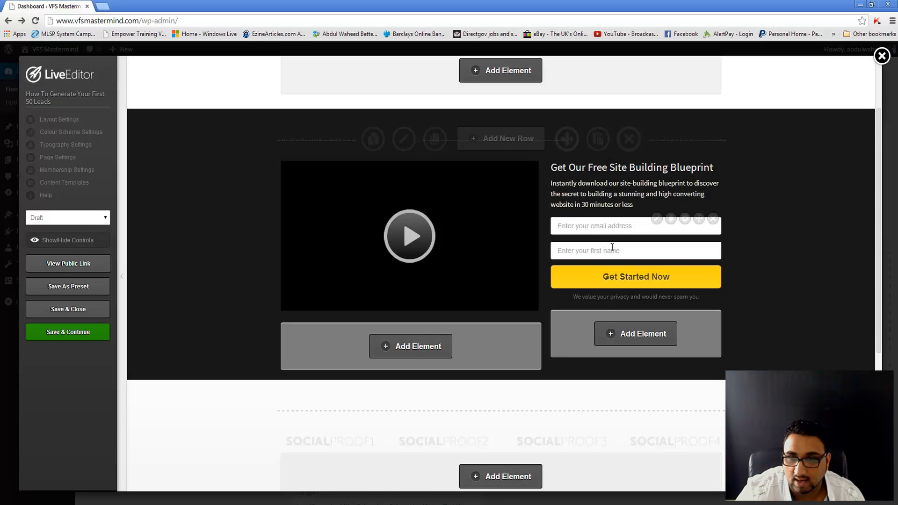
{"action": "left_click", "coordinate": [656, 219]}
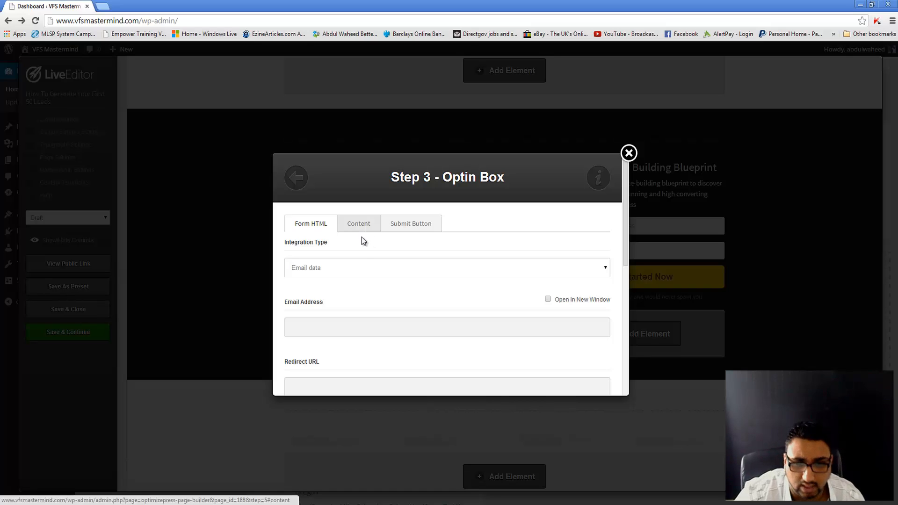
Step: Try the Custom form integration, then switch the opt-in form back to Email data
{"action": "left_click", "coordinate": [347, 268]}
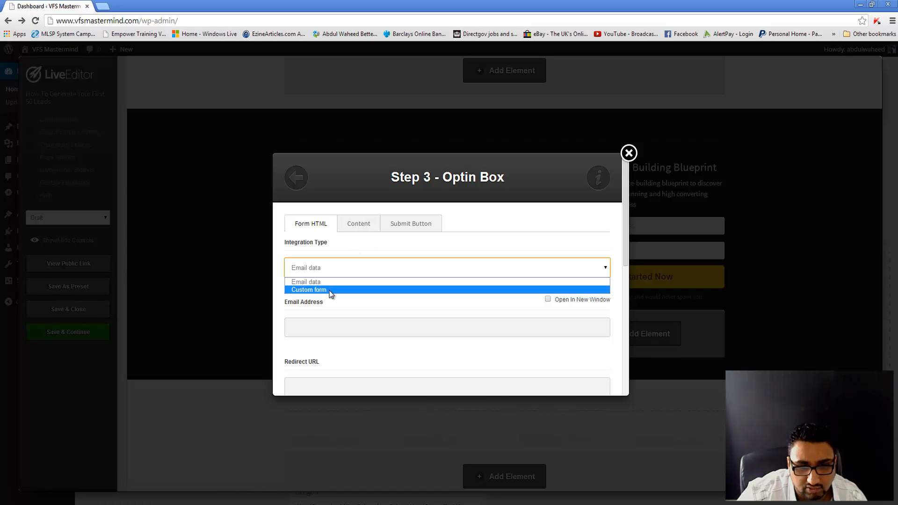
{"action": "left_click", "coordinate": [330, 290]}
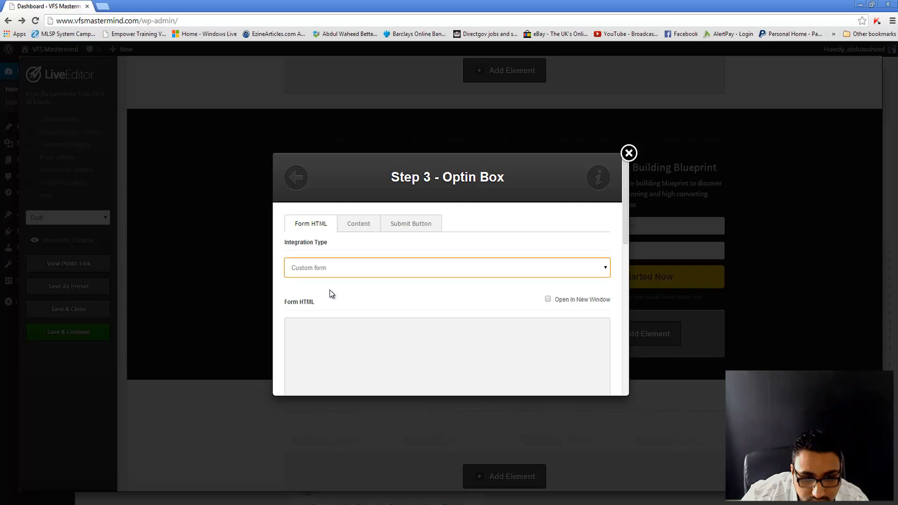
{"action": "scroll", "coordinate": [330, 290], "scroll_direction": "down", "scroll_amount": 2}
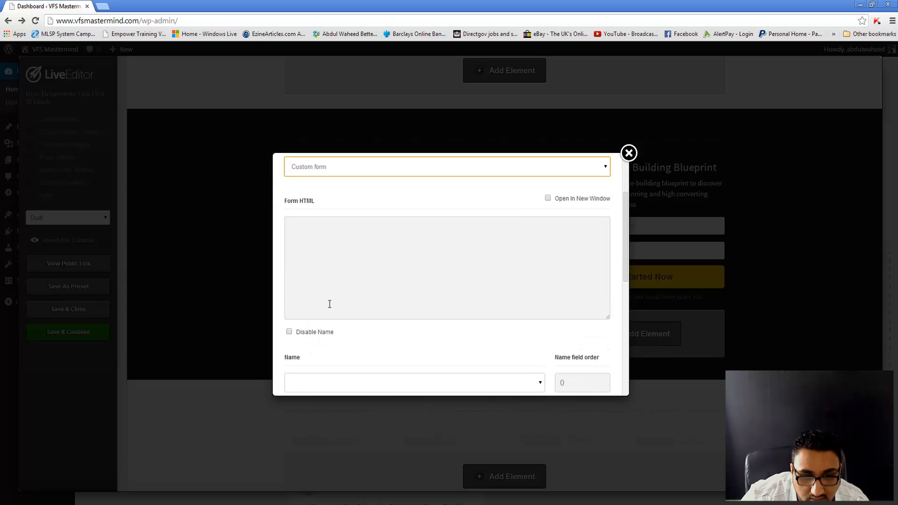
{"action": "left_click", "coordinate": [380, 228]}
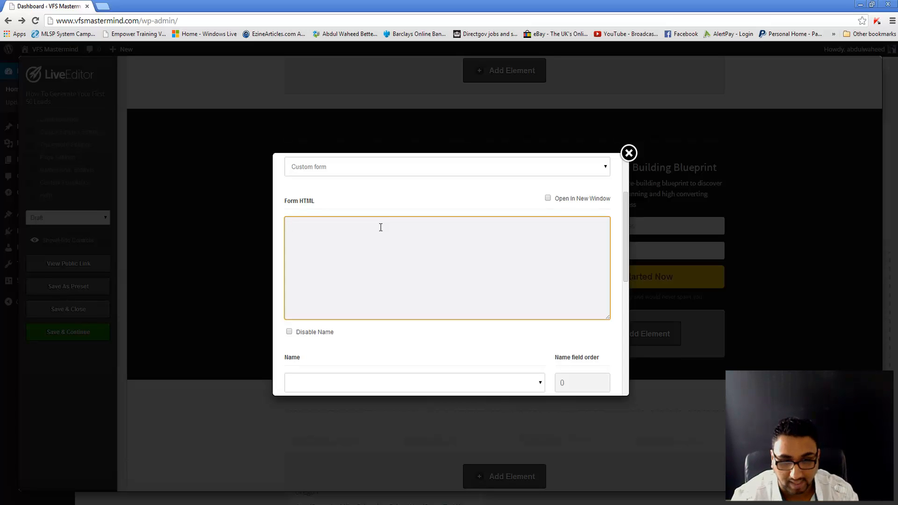
{"action": "scroll", "coordinate": [371, 236], "scroll_direction": "down", "scroll_amount": 1}
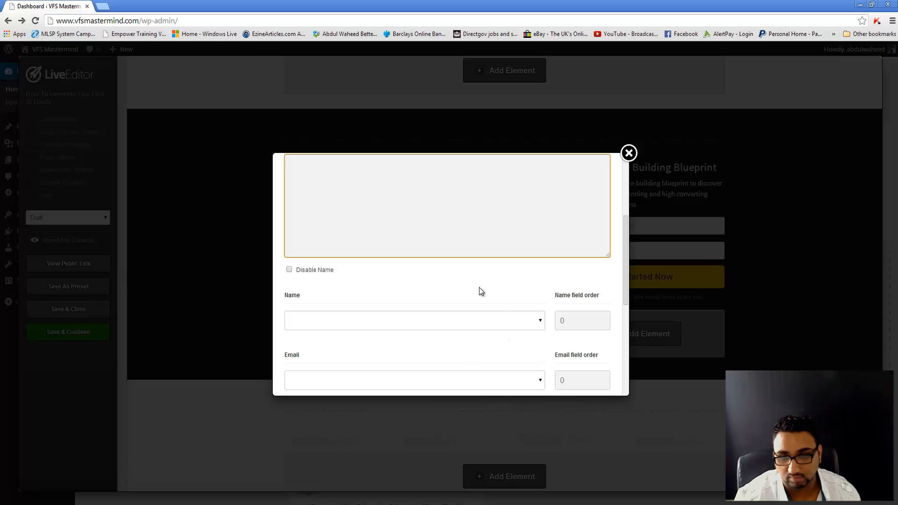
{"action": "scroll", "coordinate": [479, 287], "scroll_direction": "down", "scroll_amount": 3}
{"action": "scroll", "coordinate": [339, 318], "scroll_direction": "down", "scroll_amount": 2}
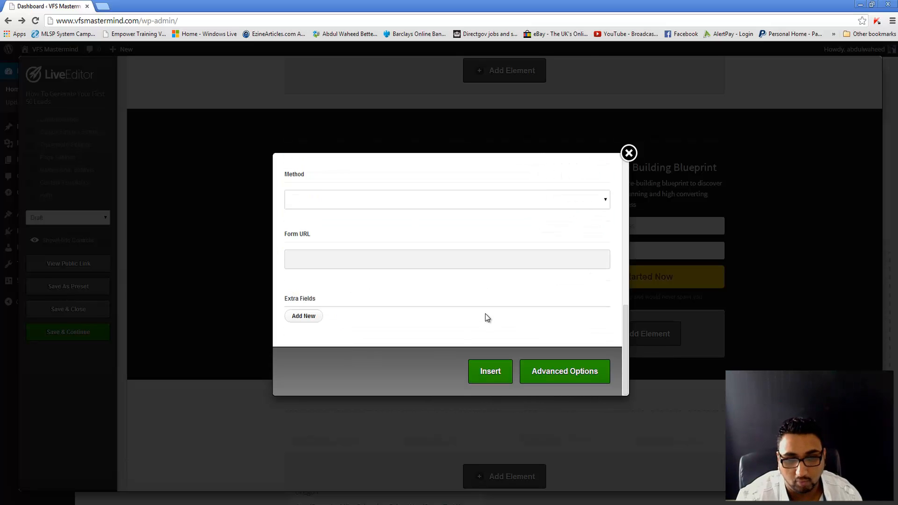
{"action": "scroll", "coordinate": [485, 314], "scroll_direction": "up", "scroll_amount": 2}
{"action": "scroll", "coordinate": [484, 314], "scroll_direction": "up", "scroll_amount": 2}
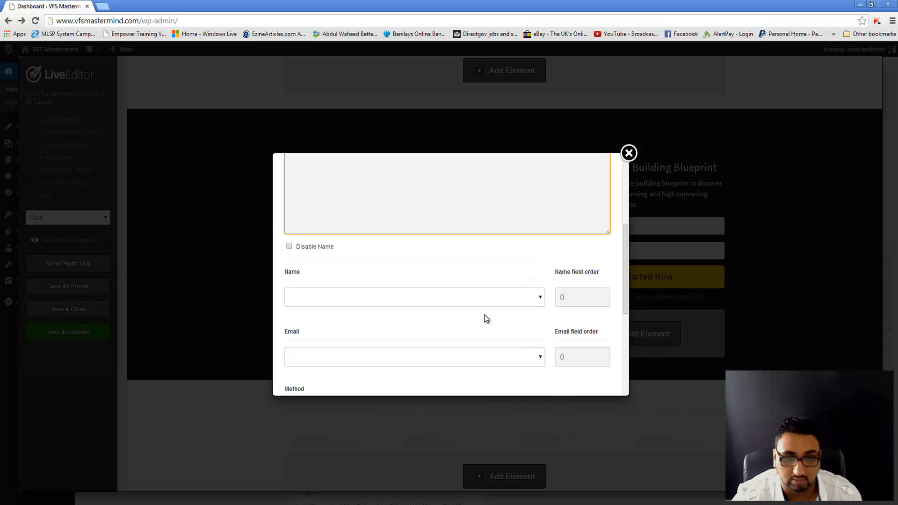
{"action": "scroll", "coordinate": [484, 315], "scroll_direction": "up", "scroll_amount": 3}
{"action": "scroll", "coordinate": [473, 309], "scroll_direction": "up", "scroll_amount": 2}
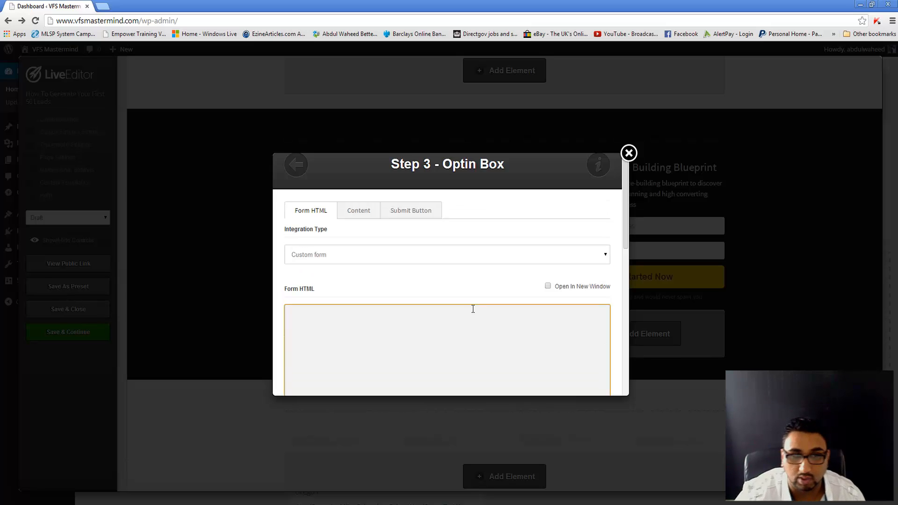
{"action": "left_click", "coordinate": [400, 270]}
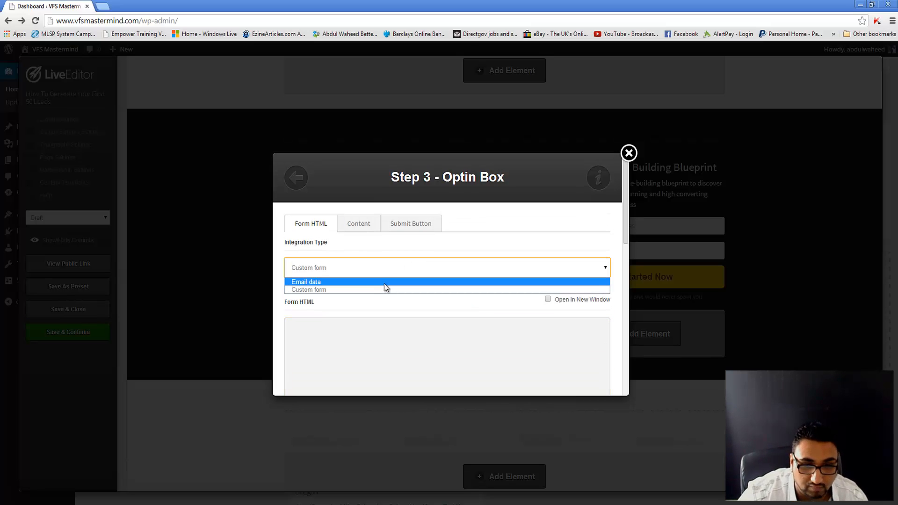
{"action": "left_click", "coordinate": [384, 282]}
{"action": "scroll", "coordinate": [377, 318], "scroll_direction": "down", "scroll_amount": 1}
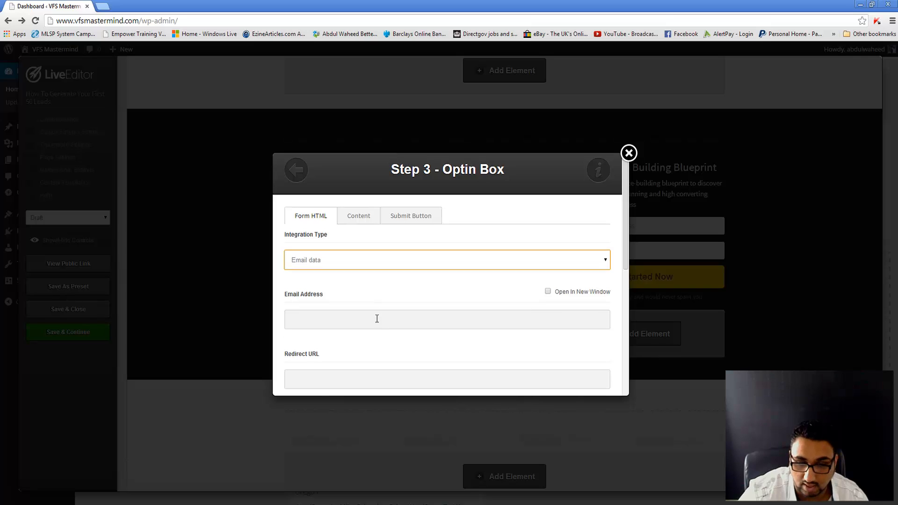
{"action": "scroll", "coordinate": [378, 318], "scroll_direction": "down", "scroll_amount": 2}
{"action": "scroll", "coordinate": [377, 318], "scroll_direction": "up", "scroll_amount": 2}
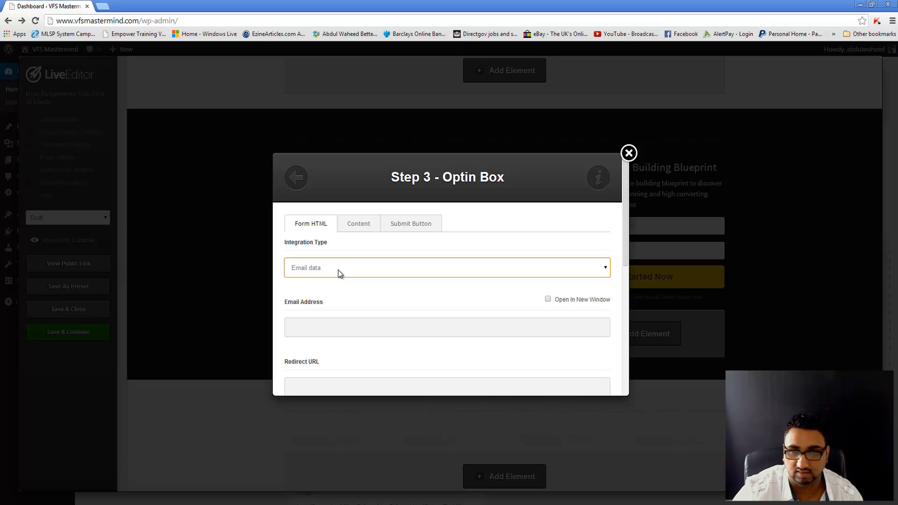
Step: Review the opt-in box header and body text, set Center alignment, and insert the form
{"action": "left_click", "coordinate": [365, 233]}
{"action": "scroll", "coordinate": [360, 282], "scroll_direction": "down", "scroll_amount": 1}
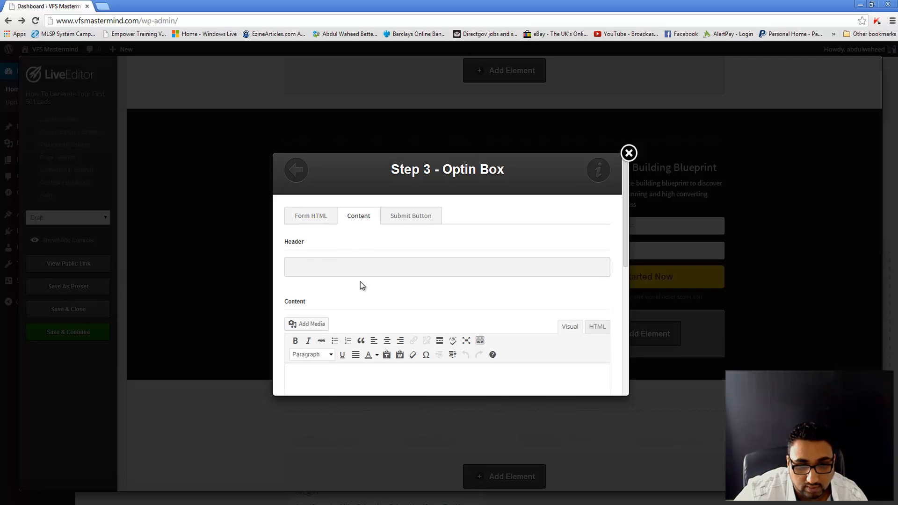
{"action": "left_click", "coordinate": [340, 246]}
{"action": "scroll", "coordinate": [339, 246], "scroll_direction": "down", "scroll_amount": 2}
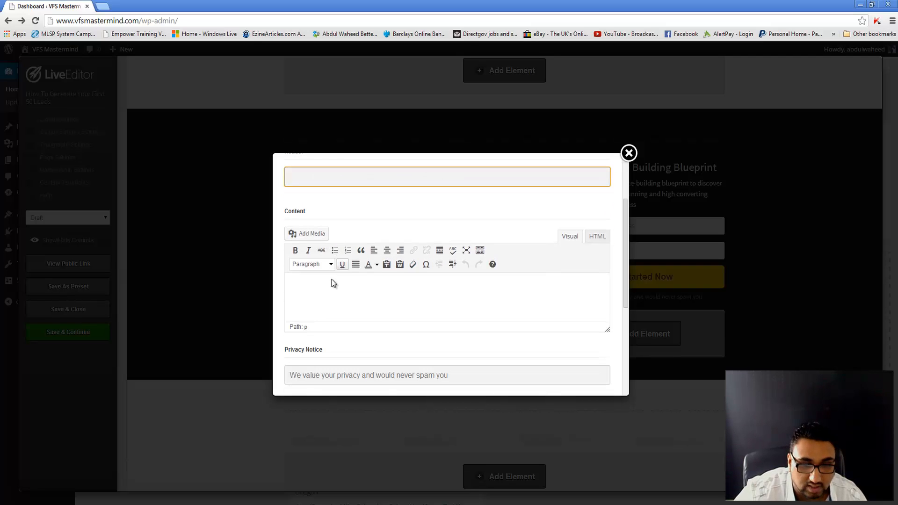
{"action": "left_click", "coordinate": [331, 277]}
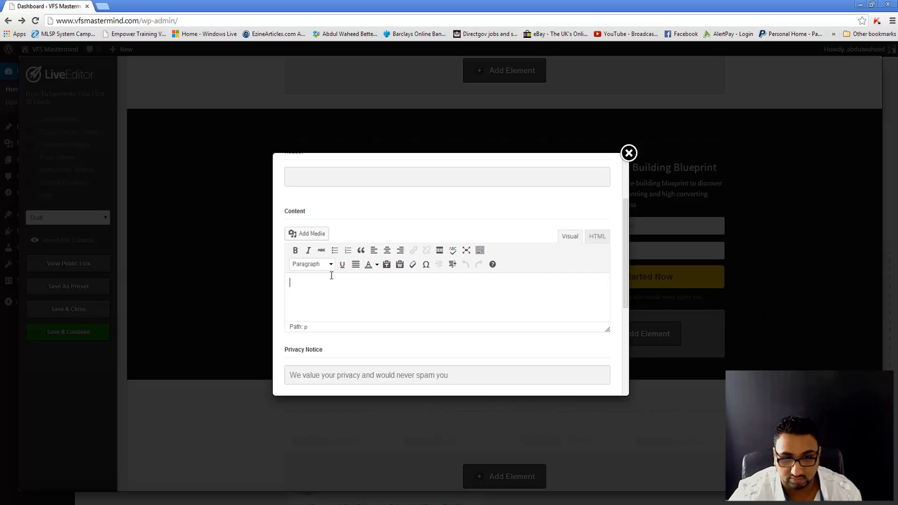
{"action": "scroll", "coordinate": [332, 299], "scroll_direction": "down", "scroll_amount": 2}
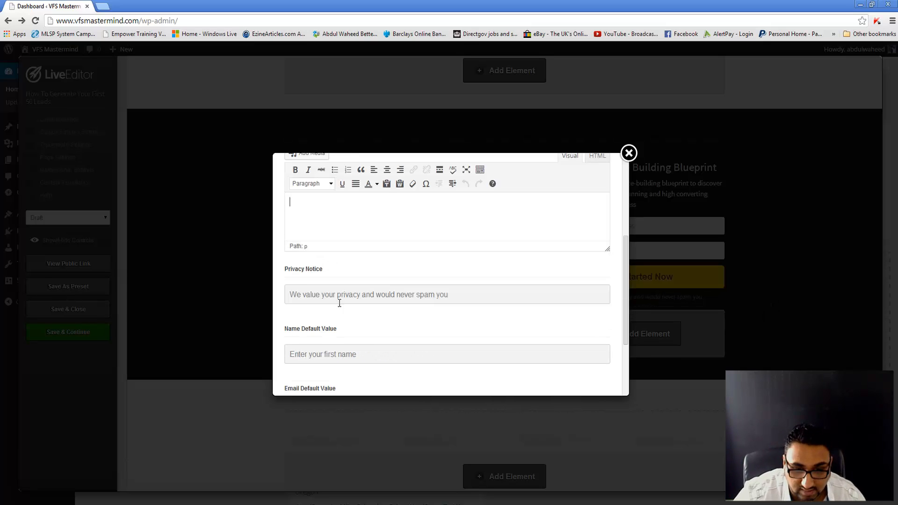
{"action": "scroll", "coordinate": [369, 332], "scroll_direction": "down", "scroll_amount": 2}
{"action": "scroll", "coordinate": [435, 359], "scroll_direction": "down", "scroll_amount": 1}
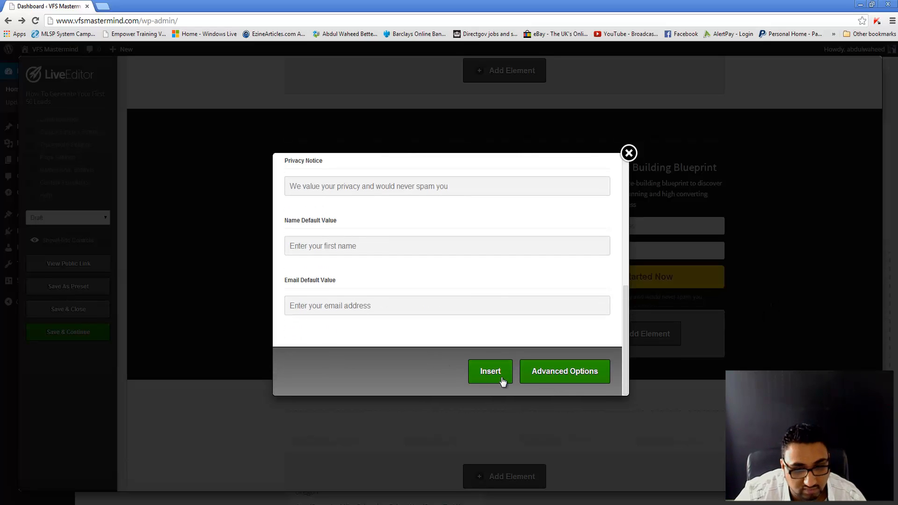
{"action": "left_click", "coordinate": [567, 373]}
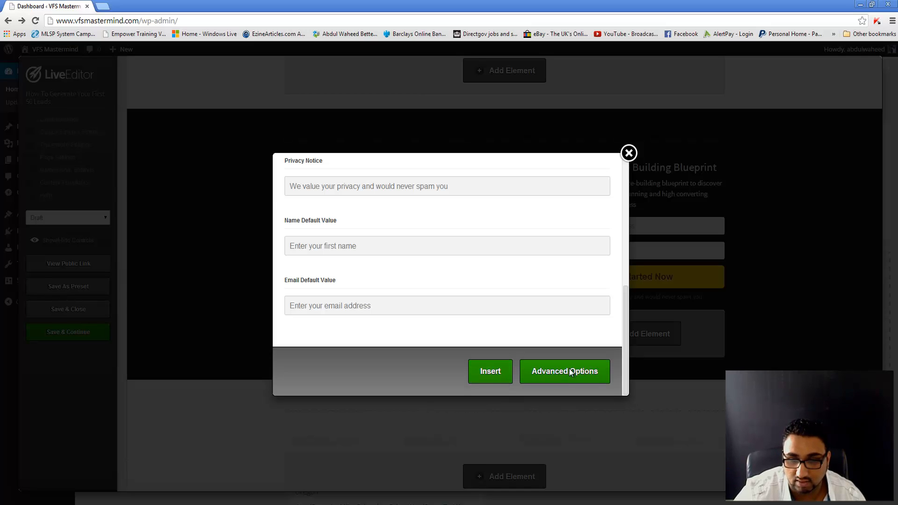
{"action": "scroll", "coordinate": [344, 260], "scroll_direction": "down", "scroll_amount": 3}
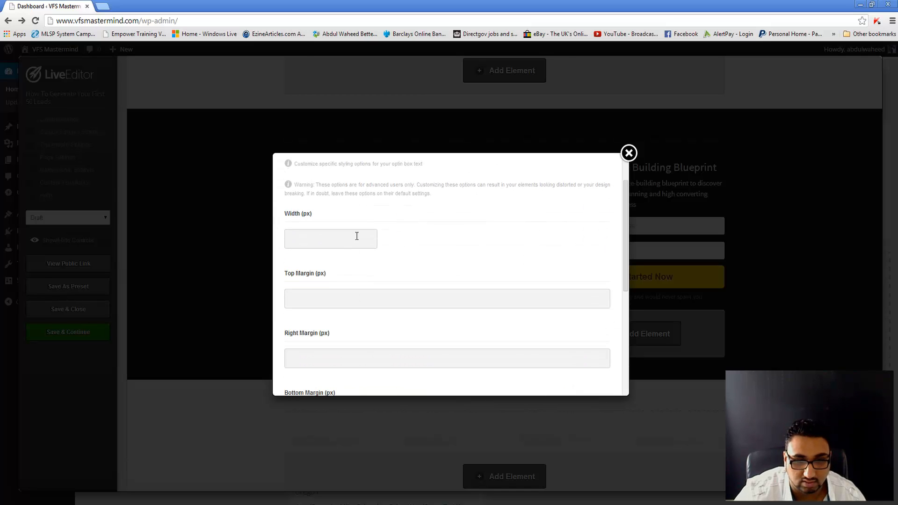
{"action": "scroll", "coordinate": [357, 236], "scroll_direction": "down", "scroll_amount": 5}
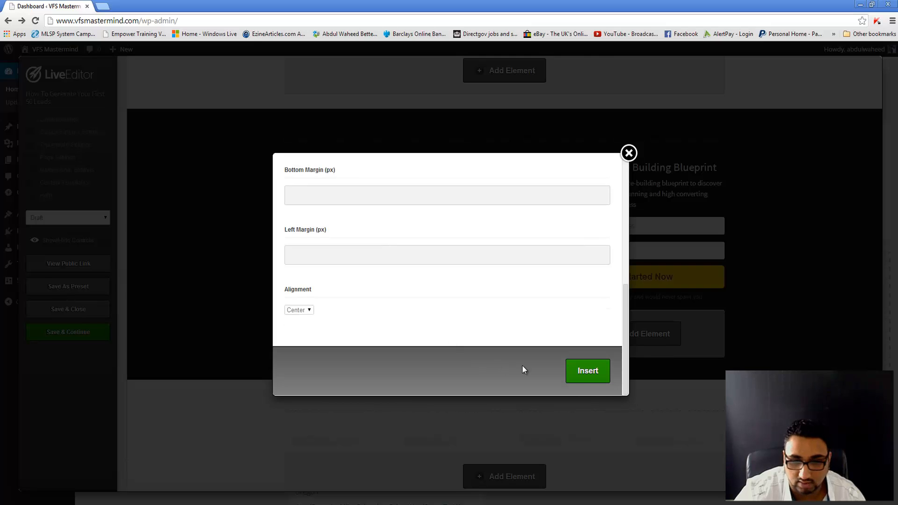
{"action": "left_click", "coordinate": [585, 374]}
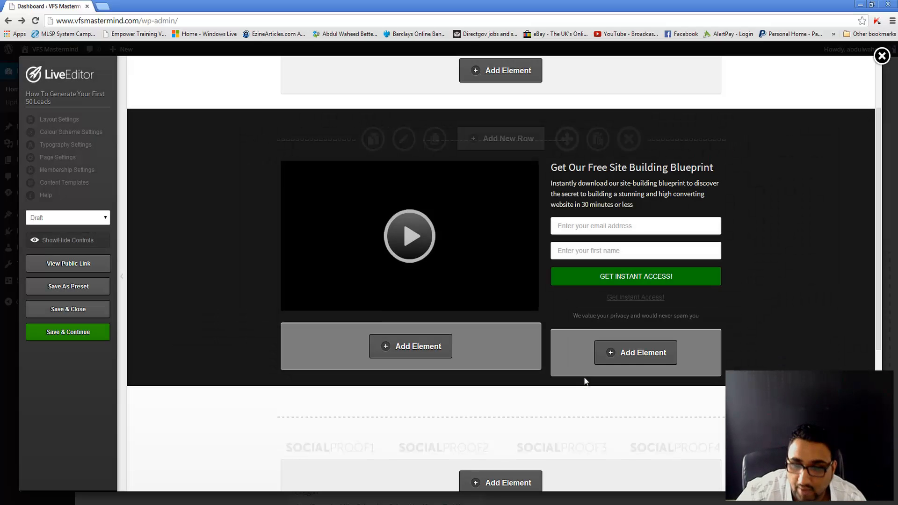
Step: View the Facebook Like custom HTML element's code below the social-proof logos, then close it
{"action": "scroll", "coordinate": [585, 381], "scroll_direction": "down", "scroll_amount": 5}
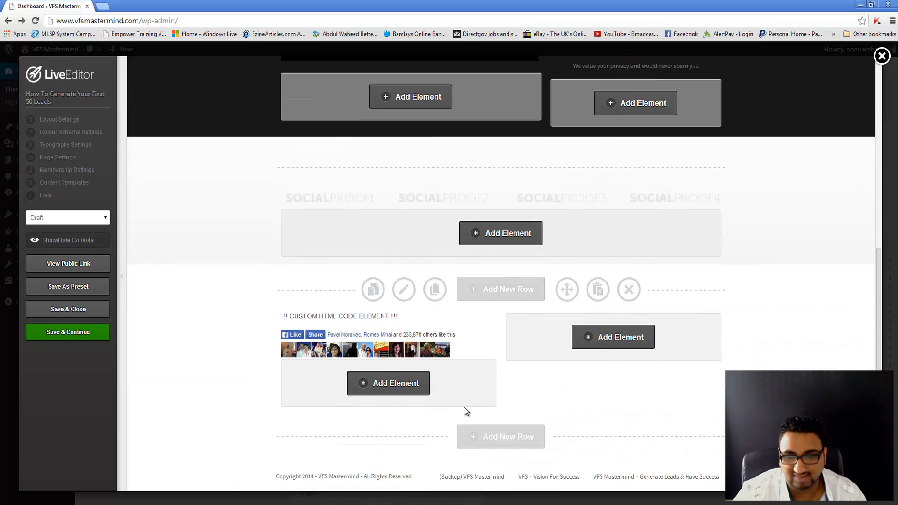
{"action": "mouse_move", "coordinate": [435, 332]}
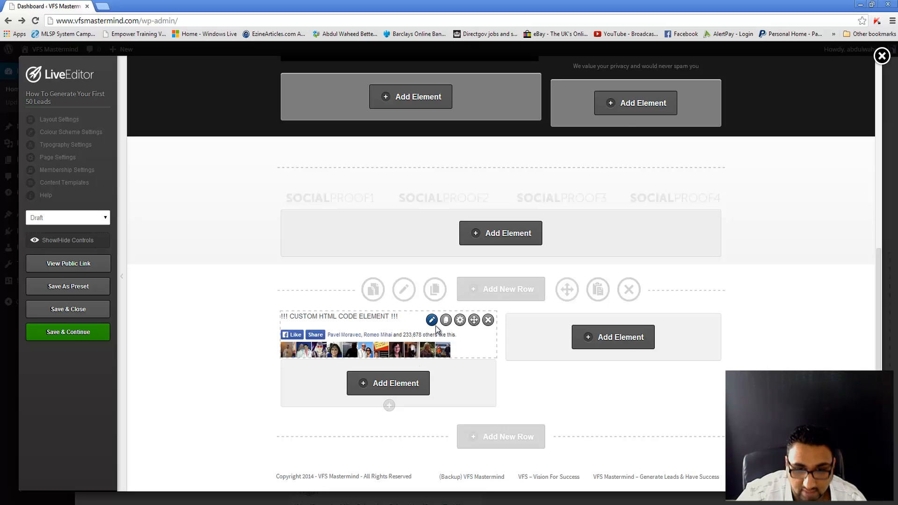
{"action": "left_click", "coordinate": [431, 321]}
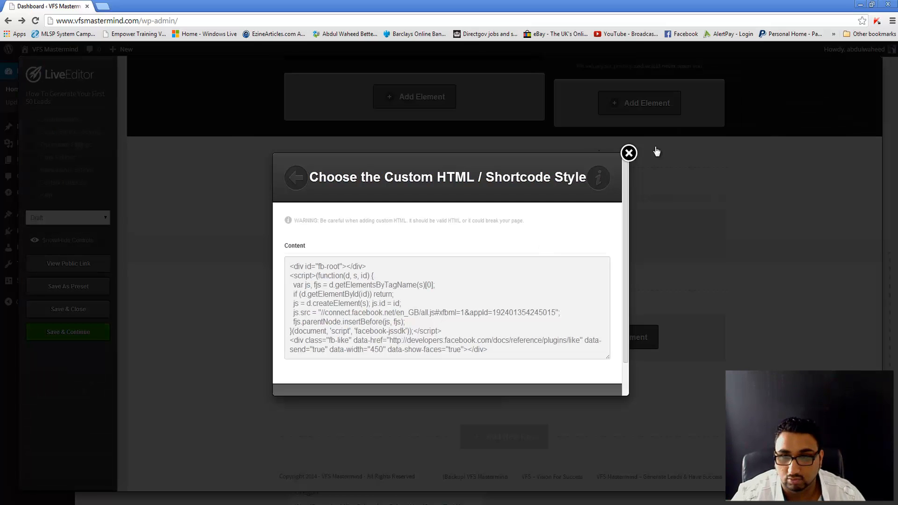
{"action": "left_click", "coordinate": [629, 153]}
{"action": "scroll", "coordinate": [562, 279], "scroll_direction": "up", "scroll_amount": 7}
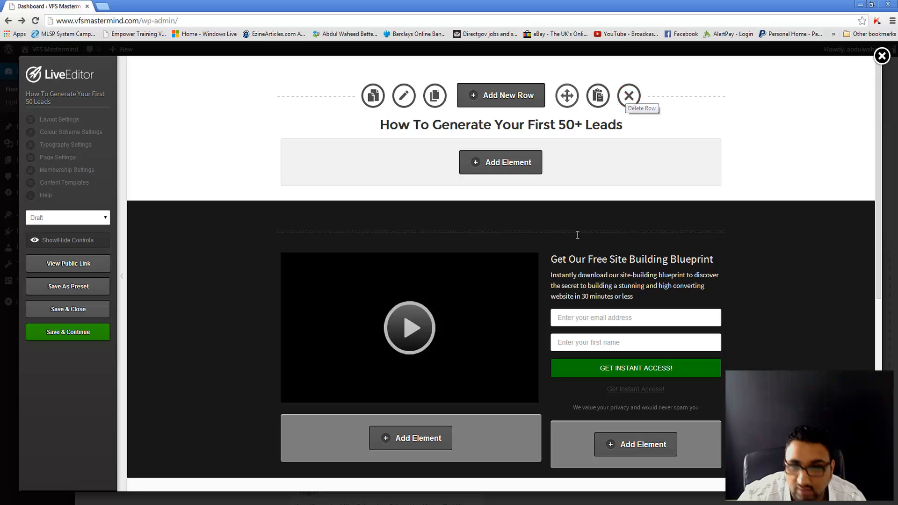
{"action": "scroll", "coordinate": [589, 257], "scroll_direction": "down", "scroll_amount": 7}
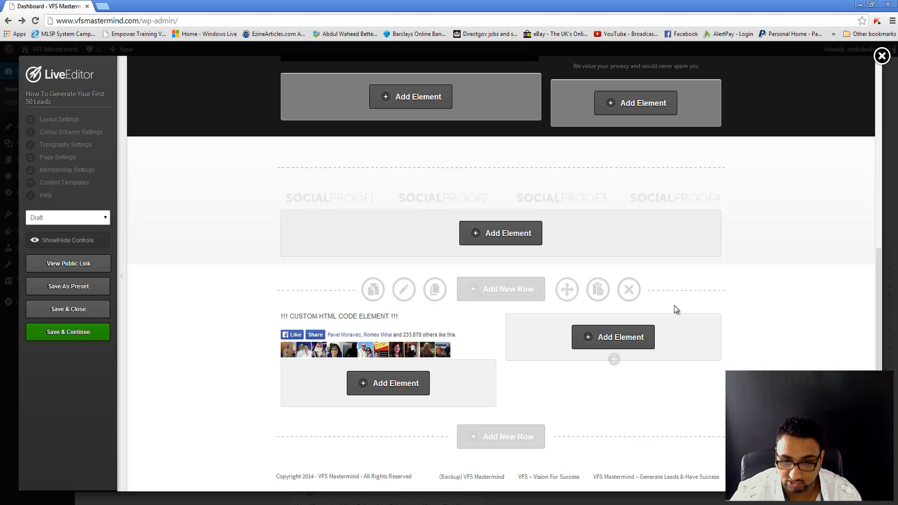
Step: Delete the custom HTML, social proof and video/form rows plus the 50+ Leads heading
{"action": "left_click", "coordinate": [629, 290]}
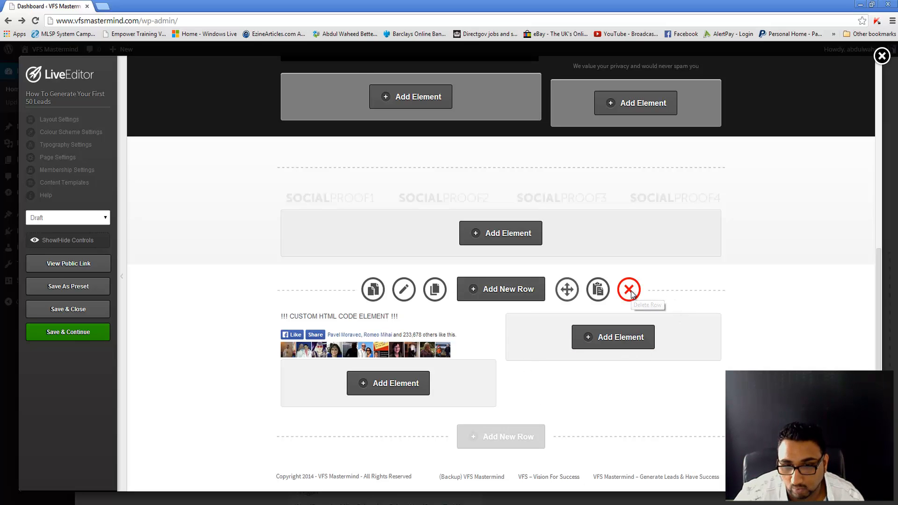
{"action": "left_click", "coordinate": [469, 88]}
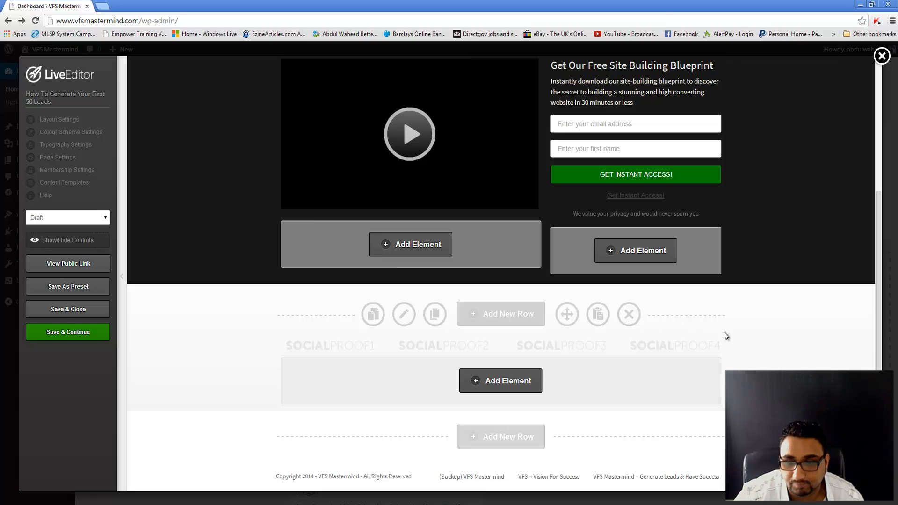
{"action": "left_click", "coordinate": [629, 315]}
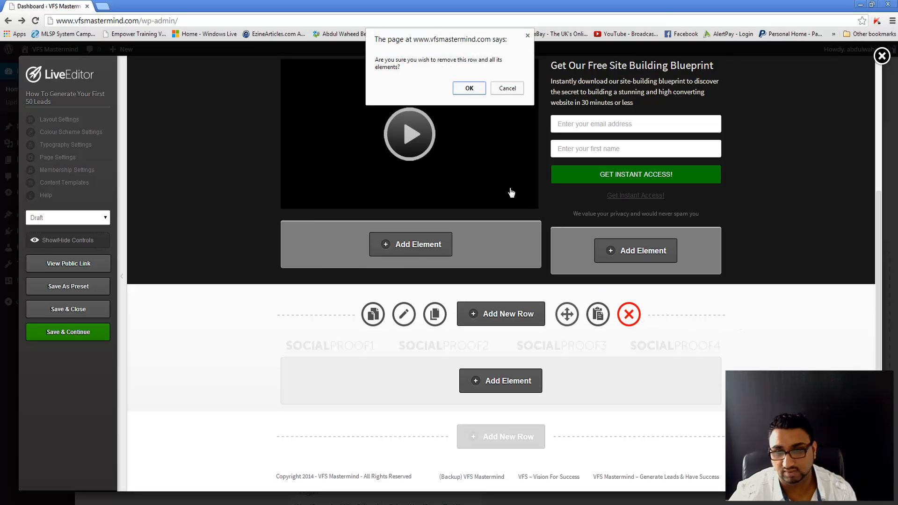
{"action": "left_click", "coordinate": [480, 89]}
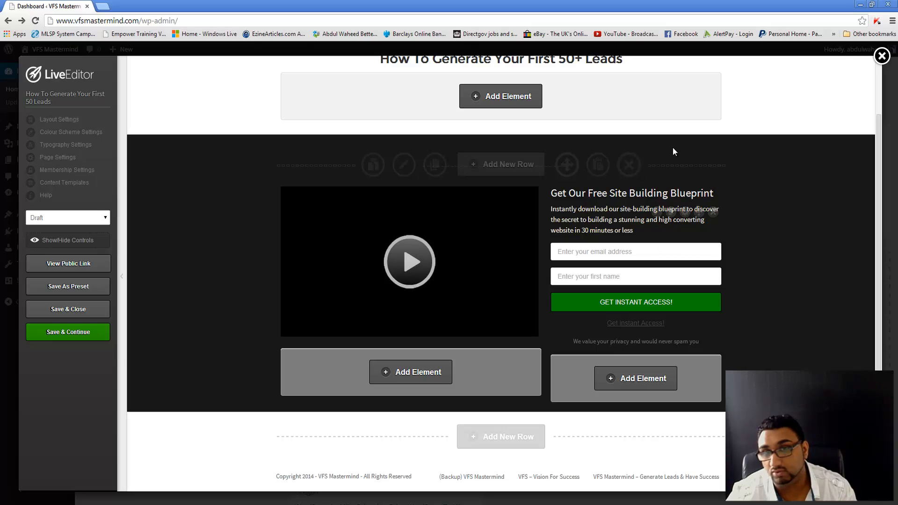
{"action": "left_click", "coordinate": [618, 172]}
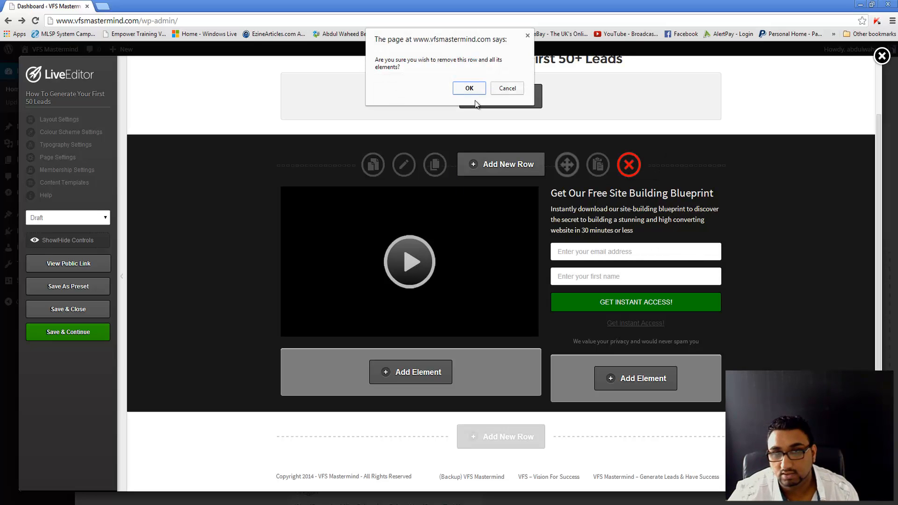
{"action": "left_click", "coordinate": [467, 88]}
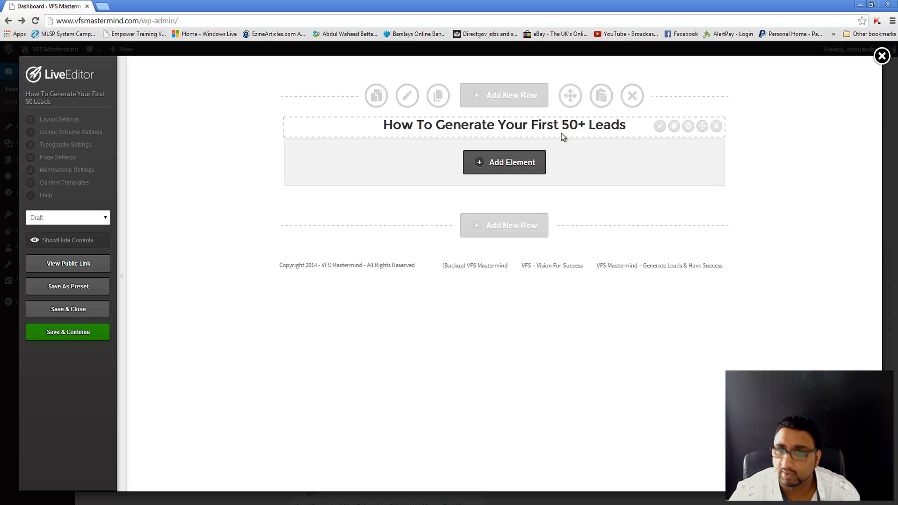
{"action": "left_click", "coordinate": [716, 127]}
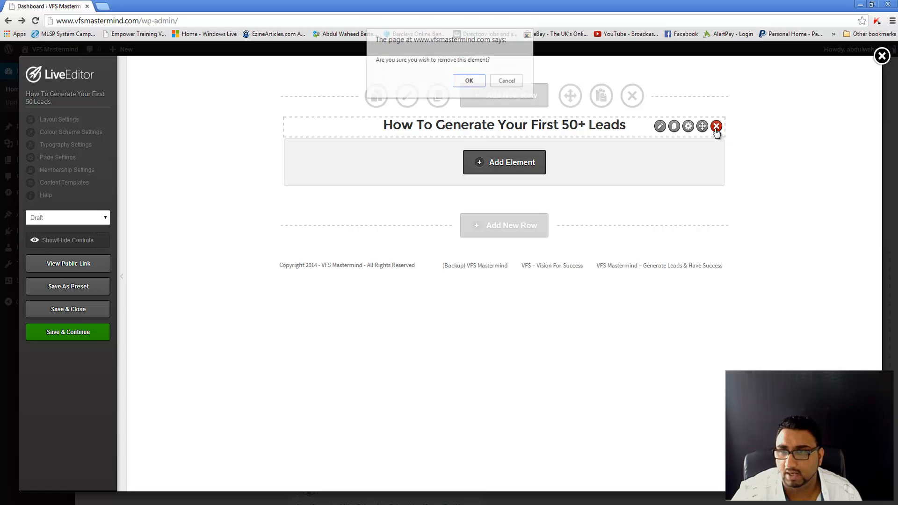
{"action": "left_click", "coordinate": [469, 80]}
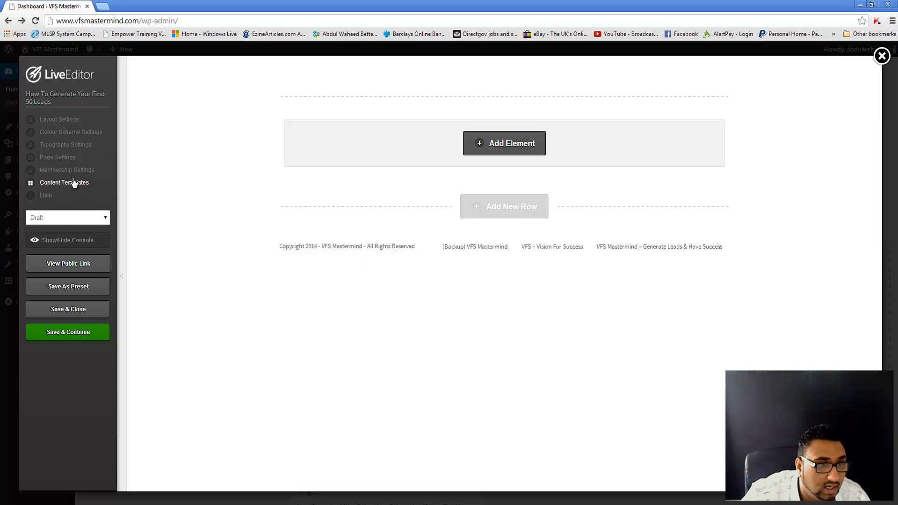
Step: Turn the Footer Area off in Layout Settings and update the page
{"action": "left_click", "coordinate": [55, 161]}
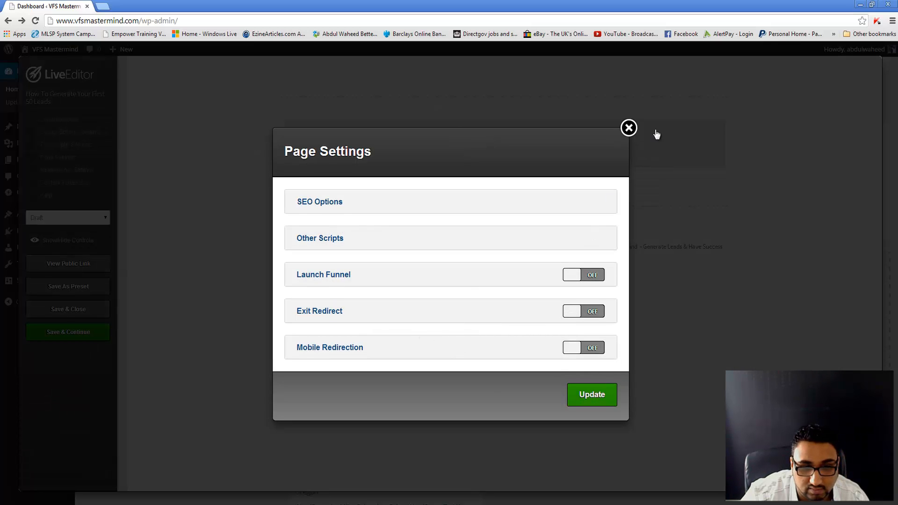
{"action": "left_click", "coordinate": [628, 131]}
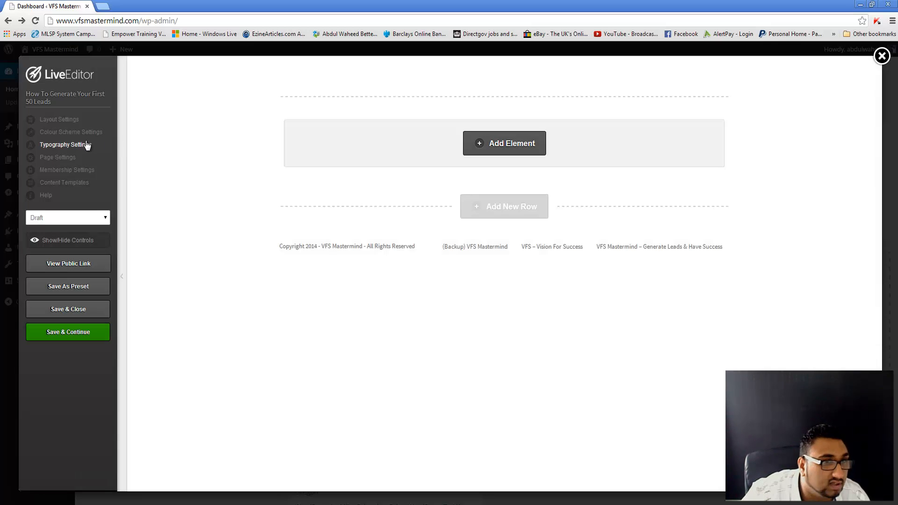
{"action": "left_click", "coordinate": [54, 121]}
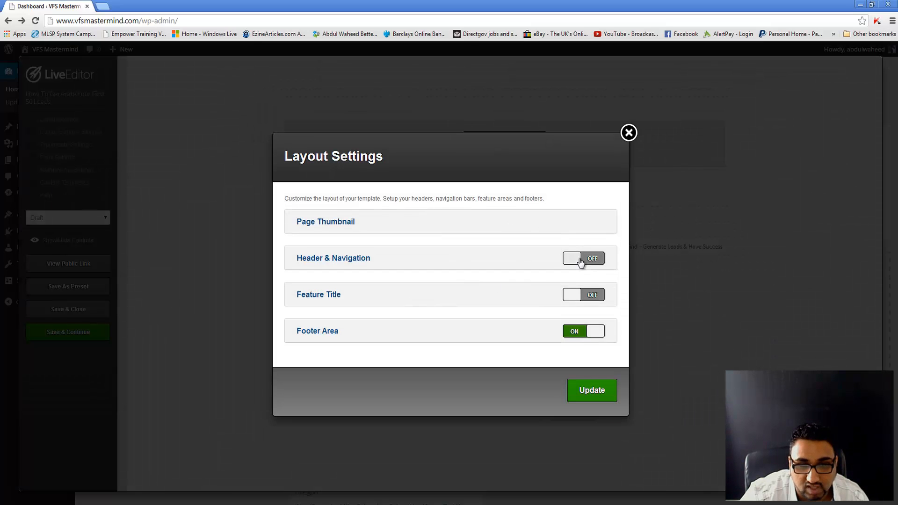
{"action": "left_click", "coordinate": [585, 334]}
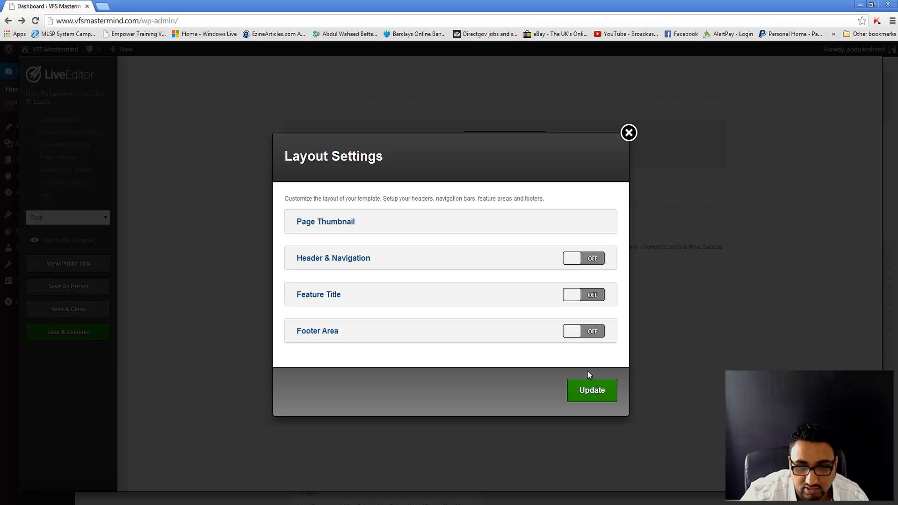
{"action": "left_click", "coordinate": [588, 390]}
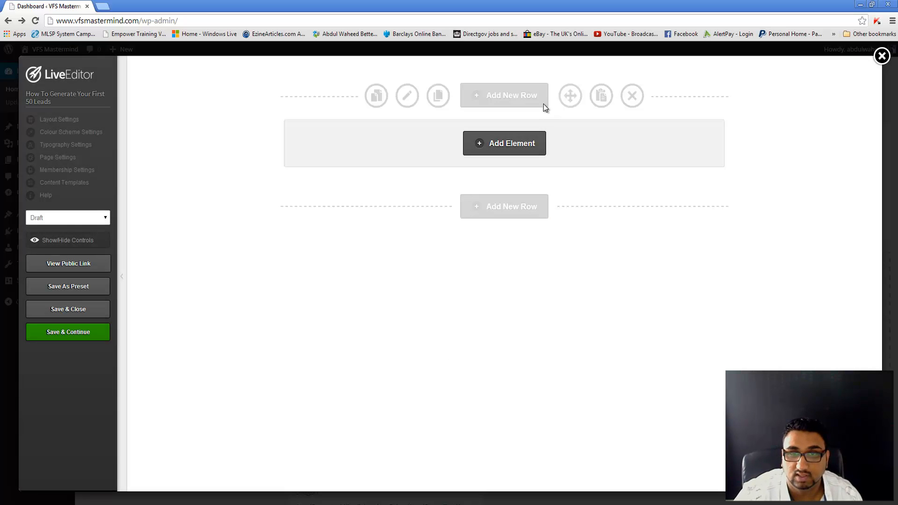
Step: Add a Headline element to the empty row using the Headline With Faded Edges style
{"action": "left_click", "coordinate": [514, 143]}
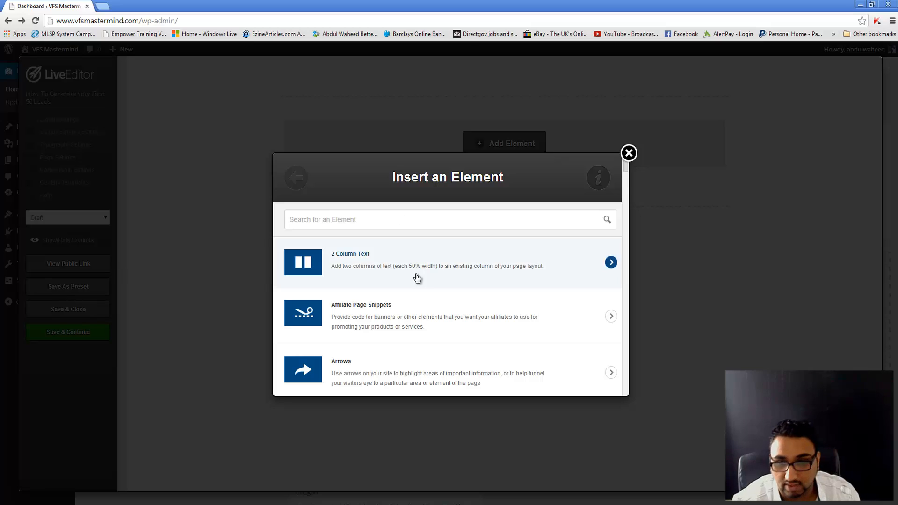
{"action": "scroll", "coordinate": [428, 299], "scroll_direction": "down", "scroll_amount": 2}
{"action": "mouse_move", "coordinate": [627, 172]}
{"action": "left_mouse_down"}
{"action": "mouse_move", "coordinate": [618, 194]}
{"action": "mouse_move", "coordinate": [627, 397]}
{"action": "mouse_move", "coordinate": [630, 161]}
{"action": "left_mouse_up"}
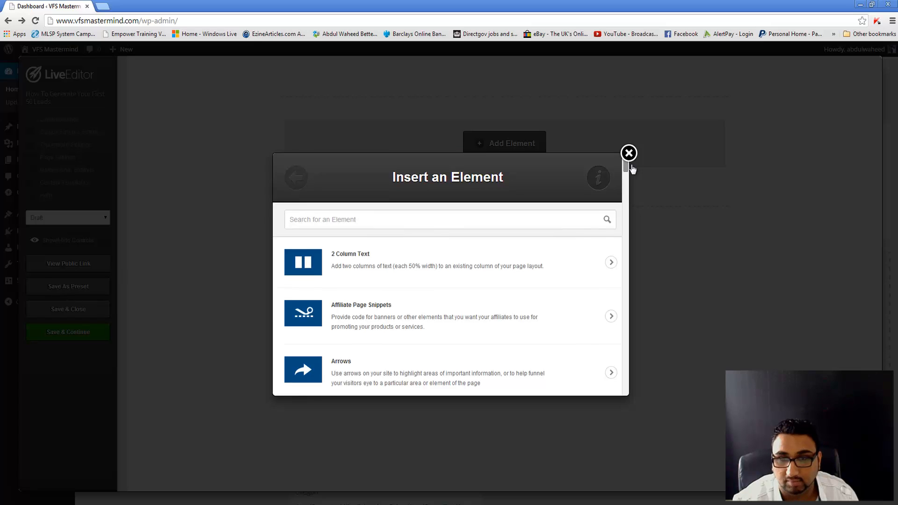
{"action": "left_click", "coordinate": [430, 226]}
{"action": "type", "text": "headline"}
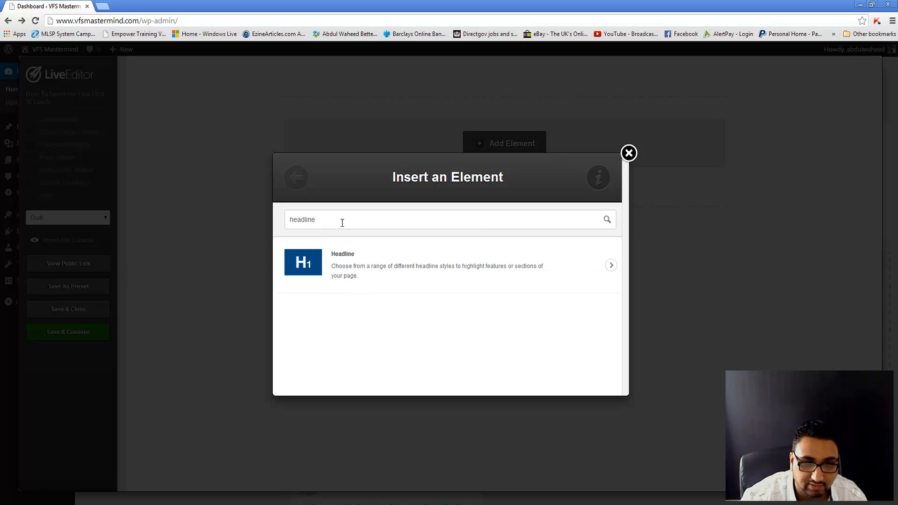
{"action": "left_click_drag", "start_coordinate": [341, 223], "coordinate": [214, 243]}
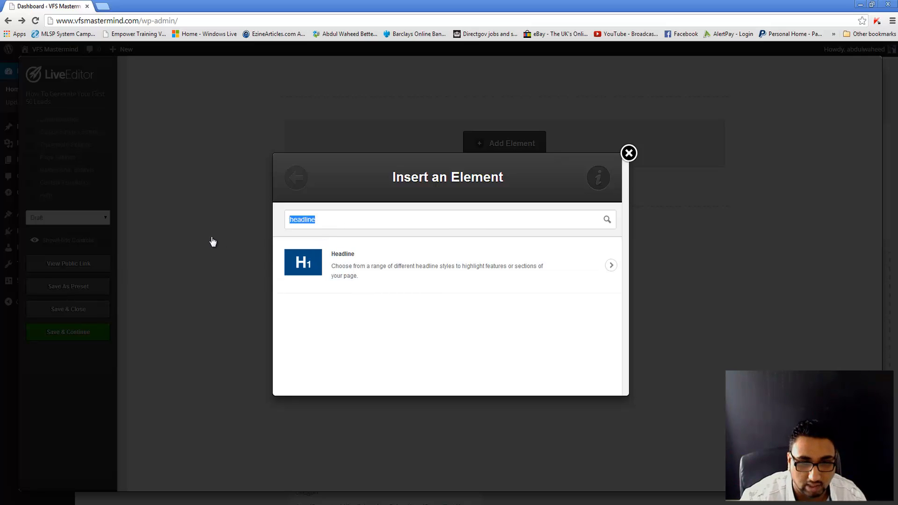
{"action": "left_click", "coordinate": [364, 254]}
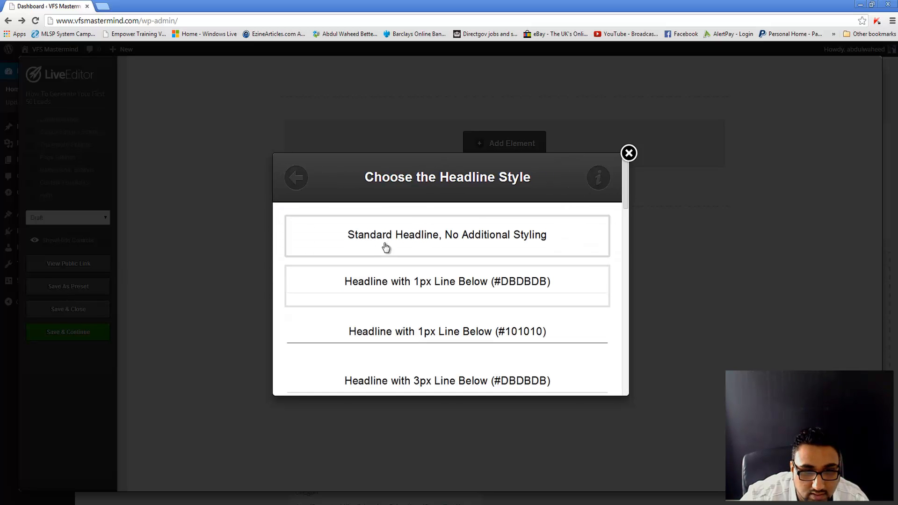
{"action": "scroll", "coordinate": [496, 275], "scroll_direction": "down", "scroll_amount": 4}
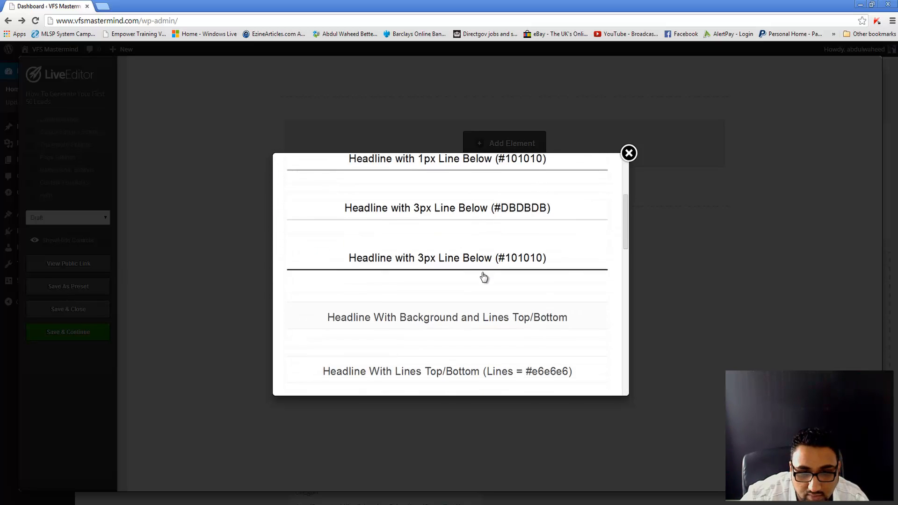
{"action": "scroll", "coordinate": [484, 277], "scroll_direction": "down", "scroll_amount": 7}
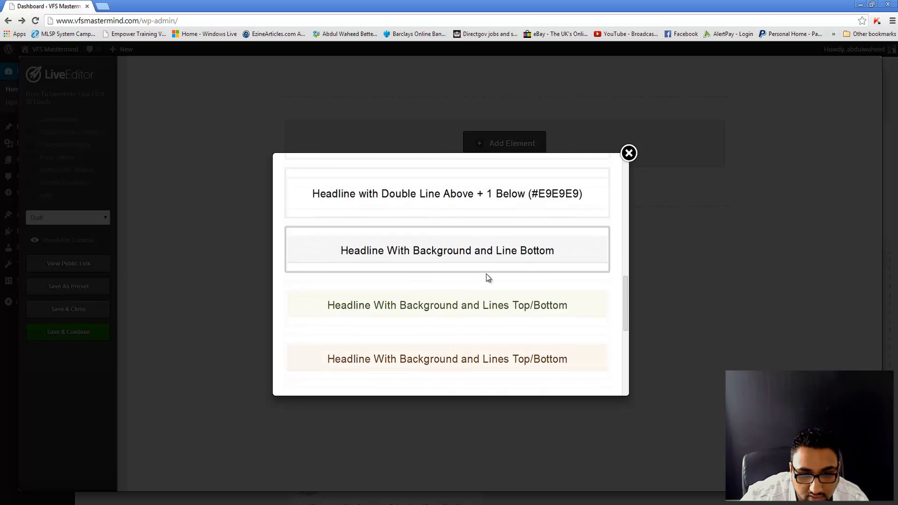
{"action": "scroll", "coordinate": [487, 279], "scroll_direction": "down", "scroll_amount": 5}
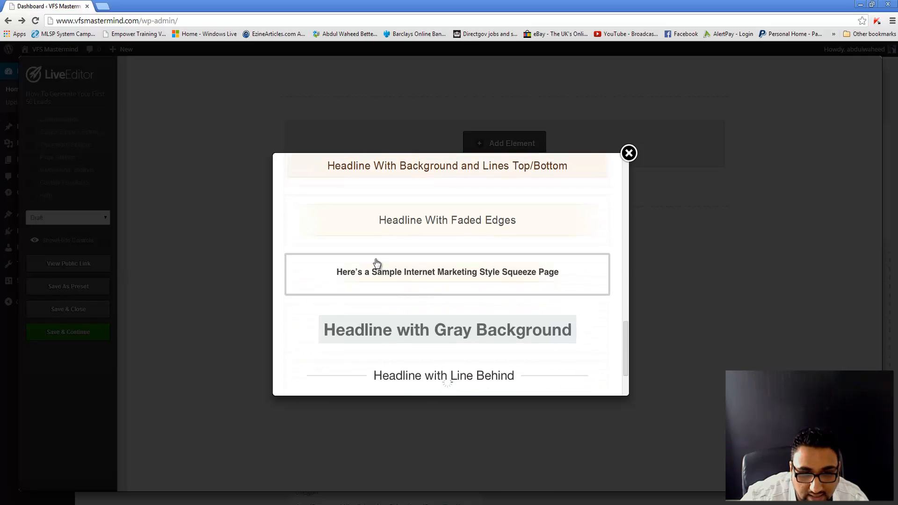
{"action": "left_click", "coordinate": [446, 218]}
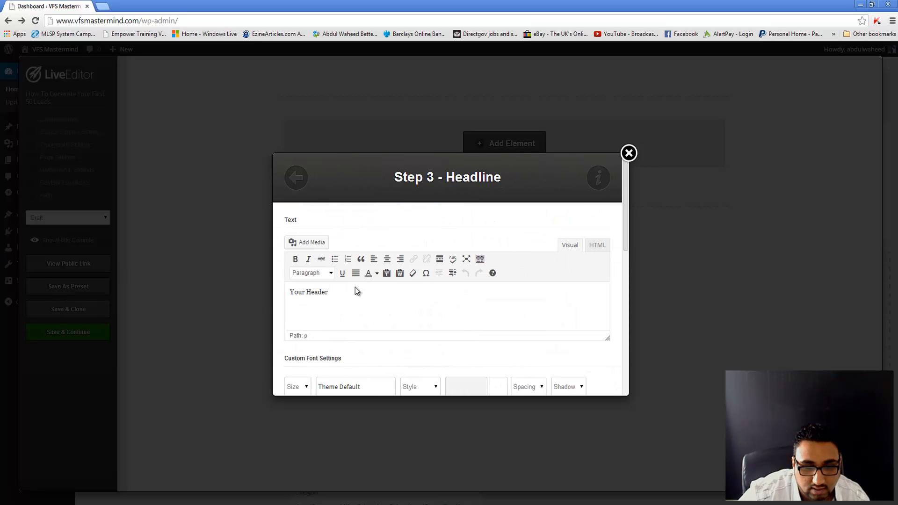
Step: Replace 'Your Header' with 'How To Generate Your First 50+ Leads' and insert the headline
{"action": "triple_click", "coordinate": [356, 287]}
{"action": "key", "text": "BackSpace"}
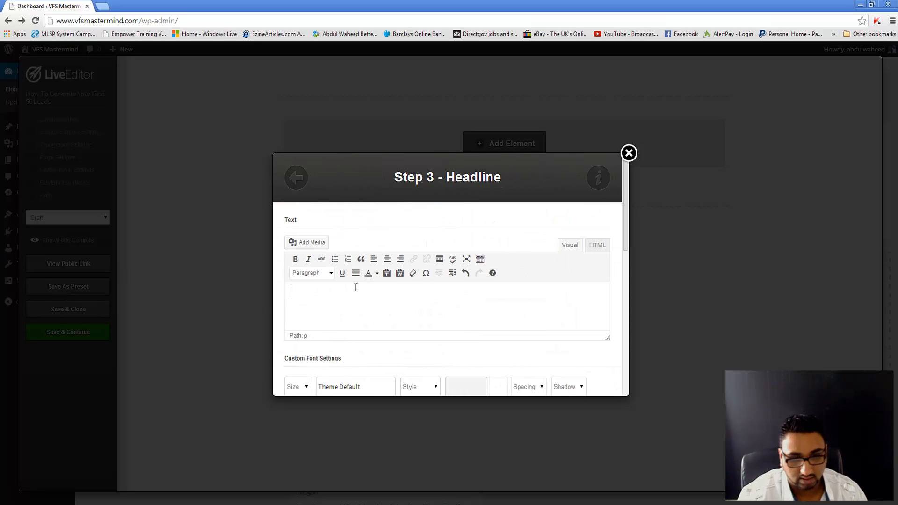
{"action": "type", "text": "How To Ge"}
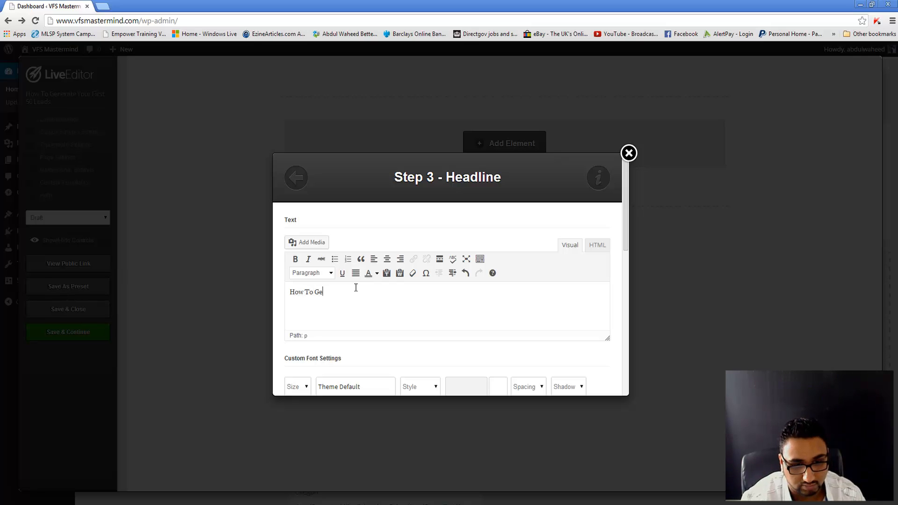
{"action": "type", "text": "nerate Your Fir"}
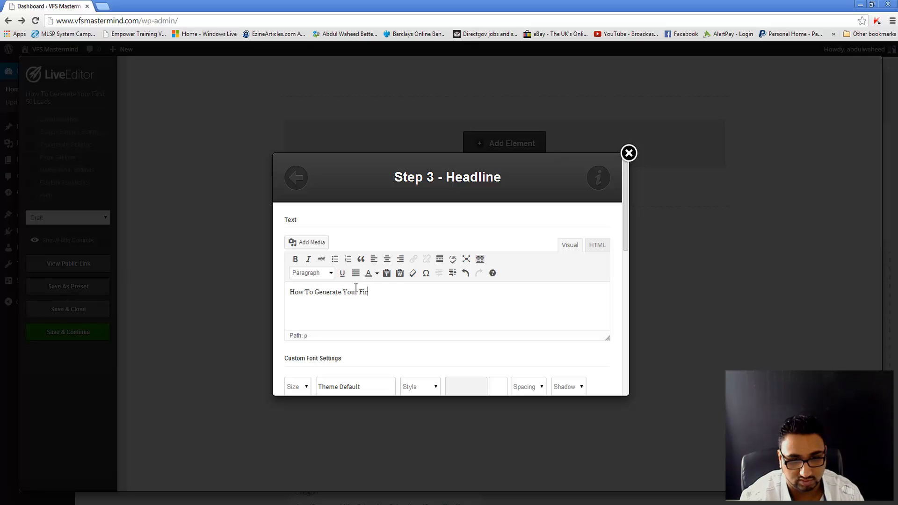
{"action": "type", "text": "st 50+ Leads"}
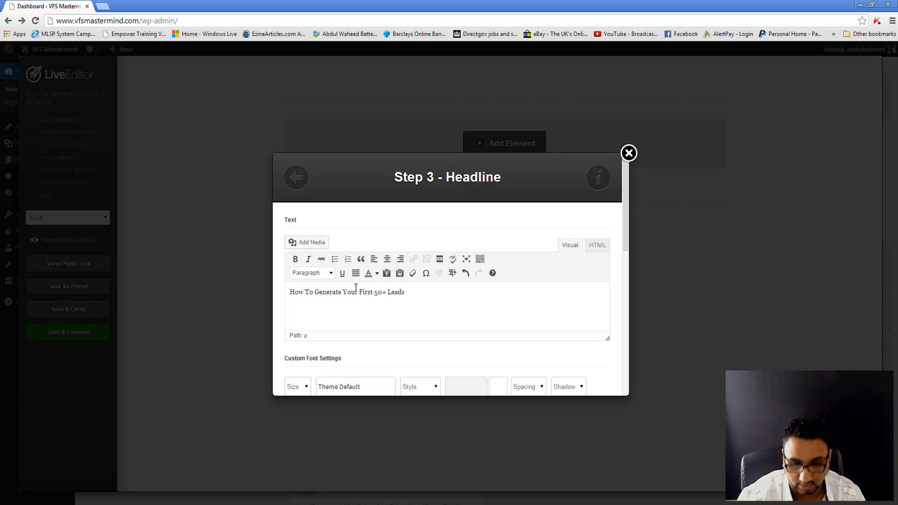
{"action": "scroll", "coordinate": [356, 288], "scroll_direction": "down", "scroll_amount": 5}
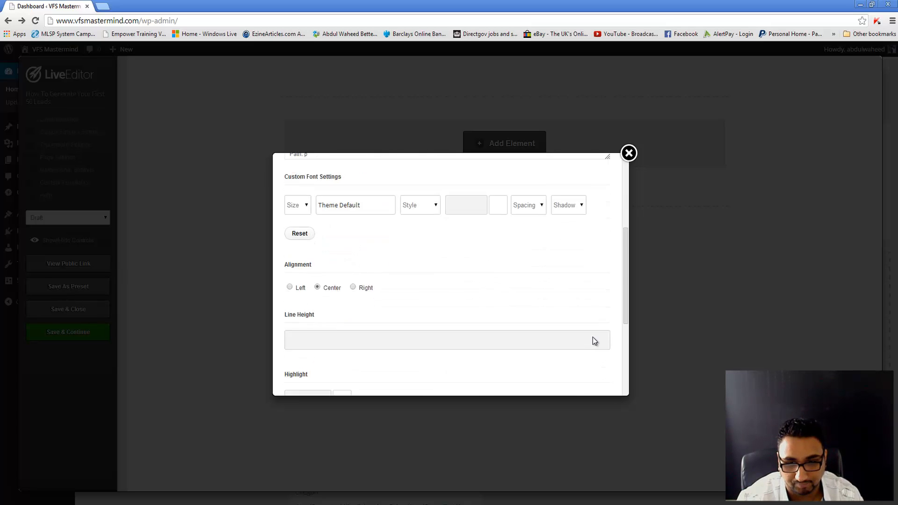
{"action": "scroll", "coordinate": [310, 261], "scroll_direction": "down", "scroll_amount": 5}
{"action": "scroll", "coordinate": [435, 208], "scroll_direction": "up", "scroll_amount": 1}
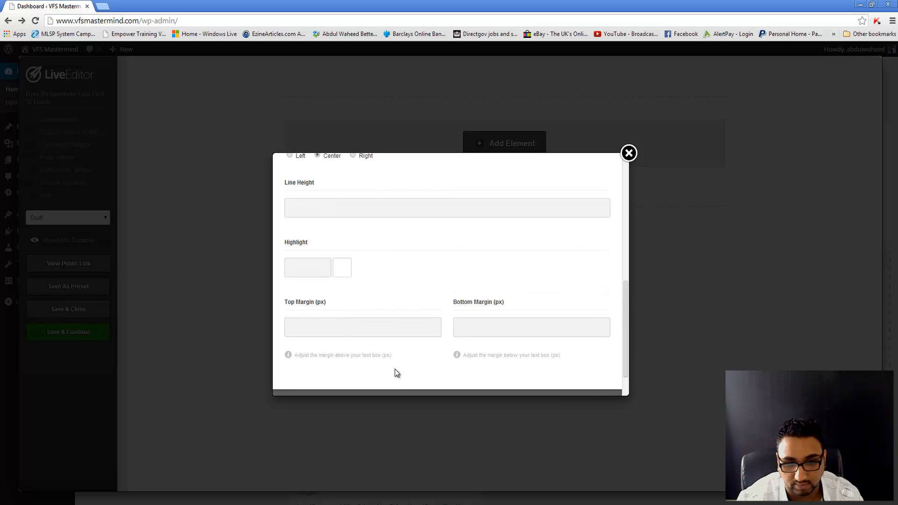
{"action": "scroll", "coordinate": [396, 370], "scroll_direction": "down", "scroll_amount": 1}
{"action": "left_click", "coordinate": [587, 372]}
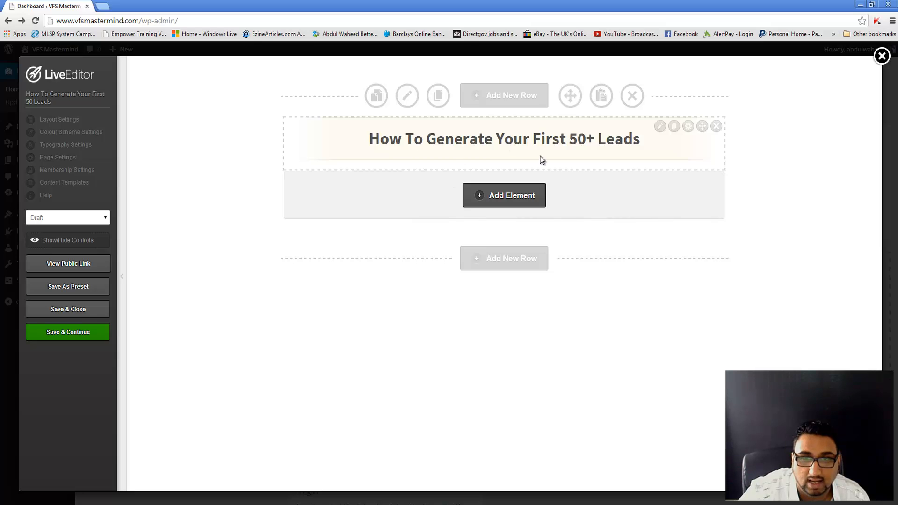
Step: Add a Standard Headline reading 'Easily Learn How To Generate Your Very First 50+ Leads In 48 Hours Or Less', broken before 'First'
{"action": "left_click", "coordinate": [534, 197]}
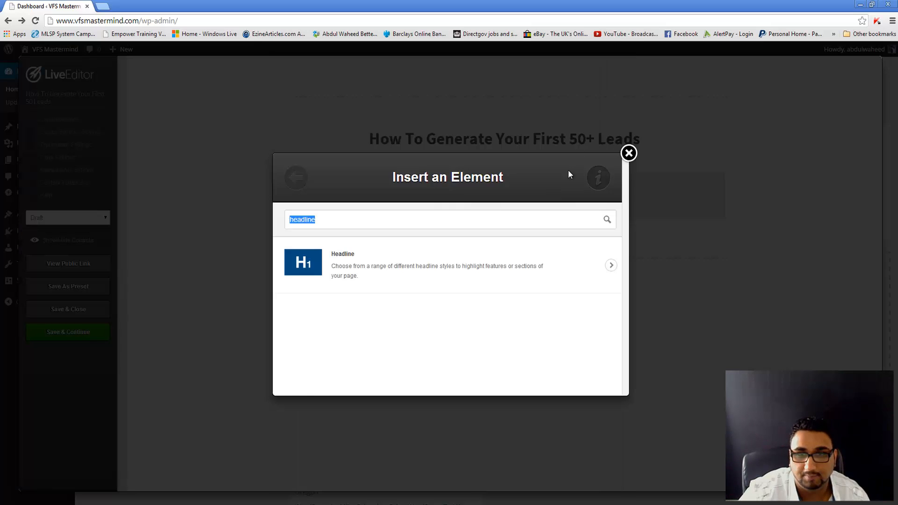
{"action": "left_click", "coordinate": [341, 272]}
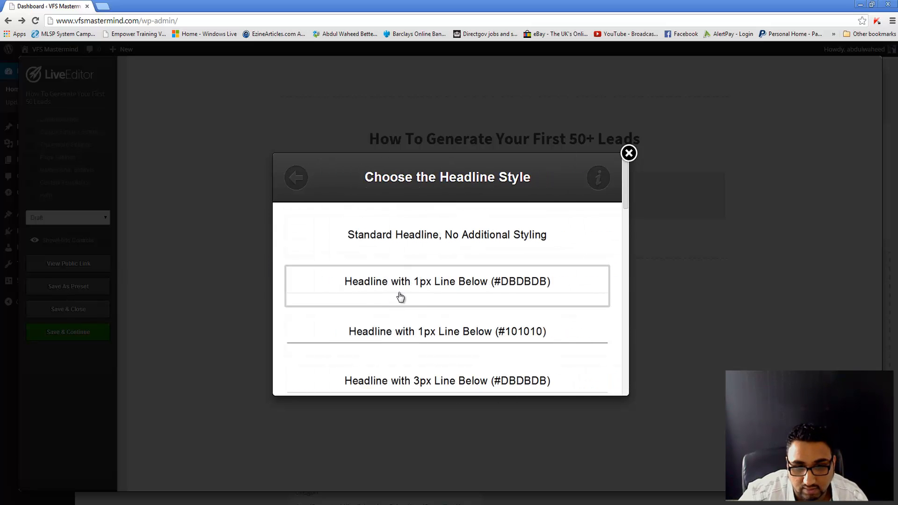
{"action": "left_click", "coordinate": [423, 231]}
{"action": "triple_click", "coordinate": [368, 298]}
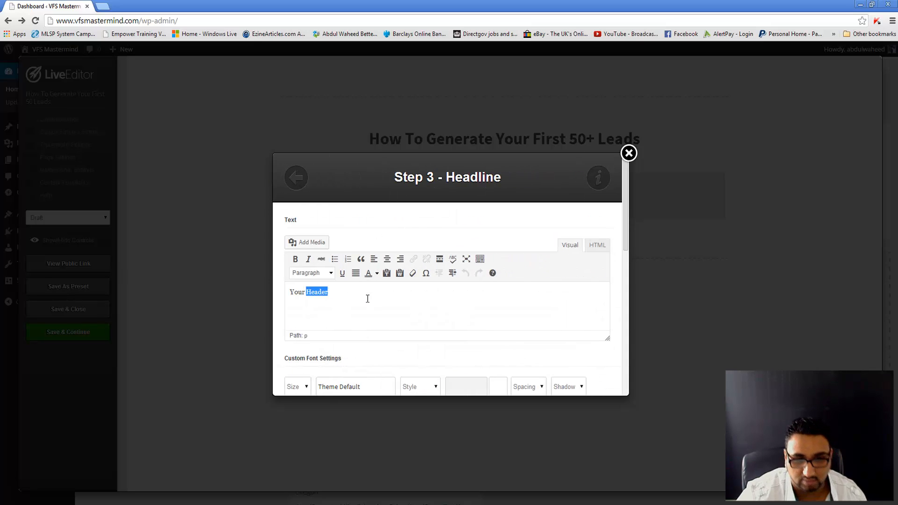
{"action": "type", "text": "Easil"}
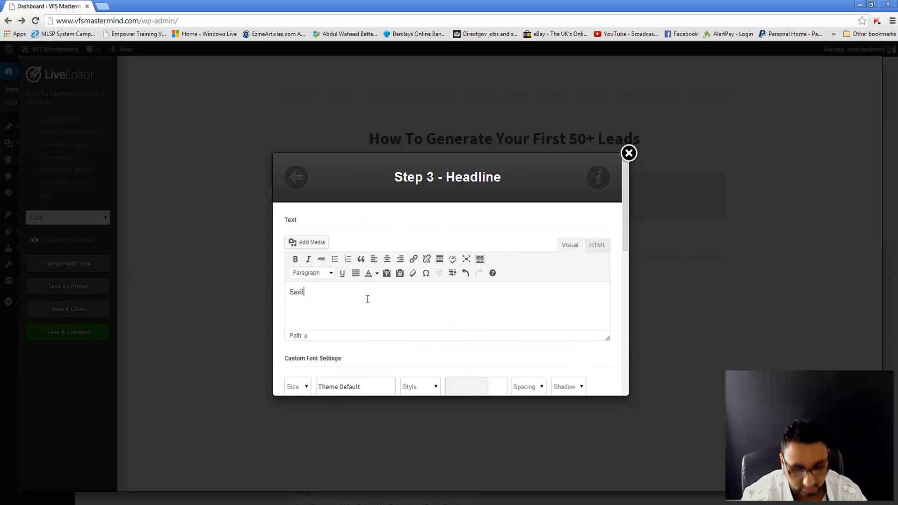
{"action": "type", "text": "y Learn How"}
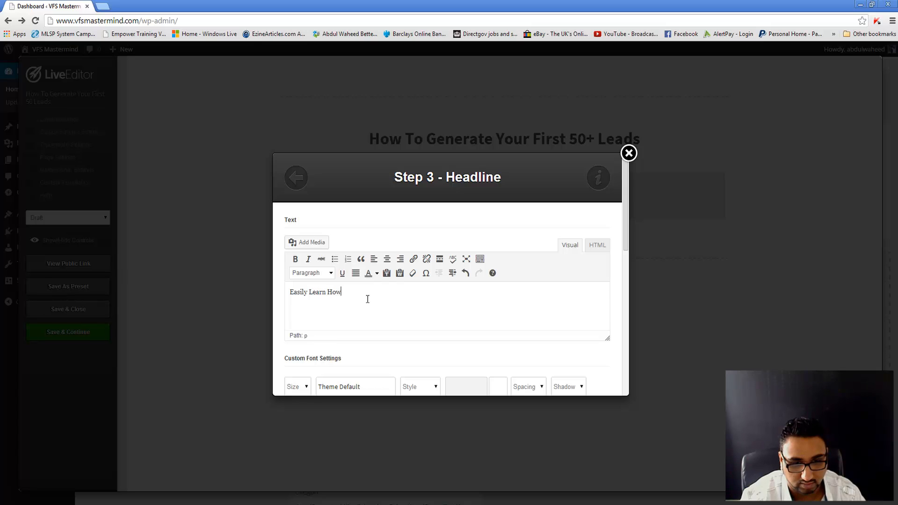
{"action": "type", "text": " To Generate"}
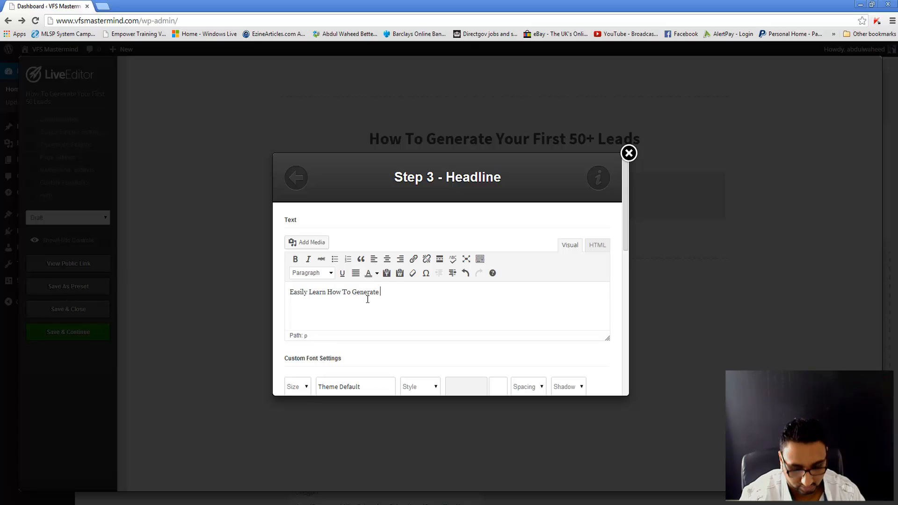
{"action": "type", "text": " Your Very First 50+ Leads In 4"}
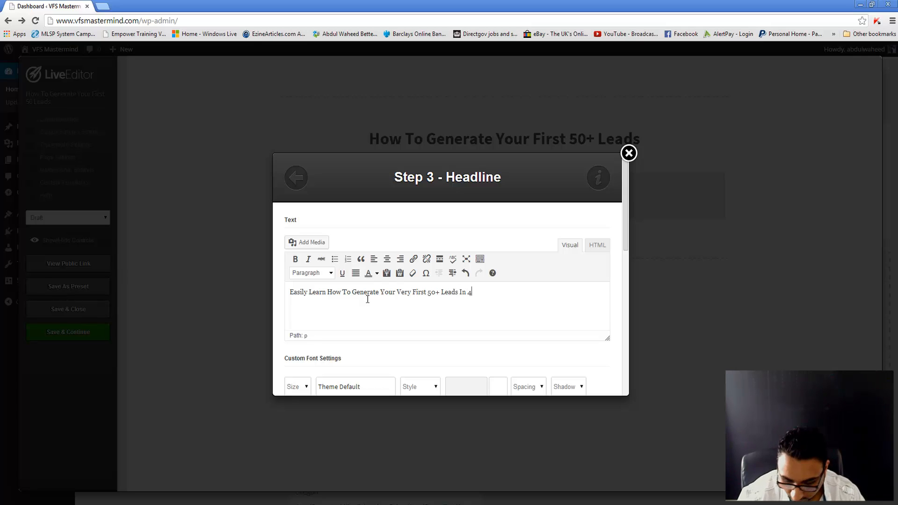
{"action": "type", "text": "Hours Or Less"}
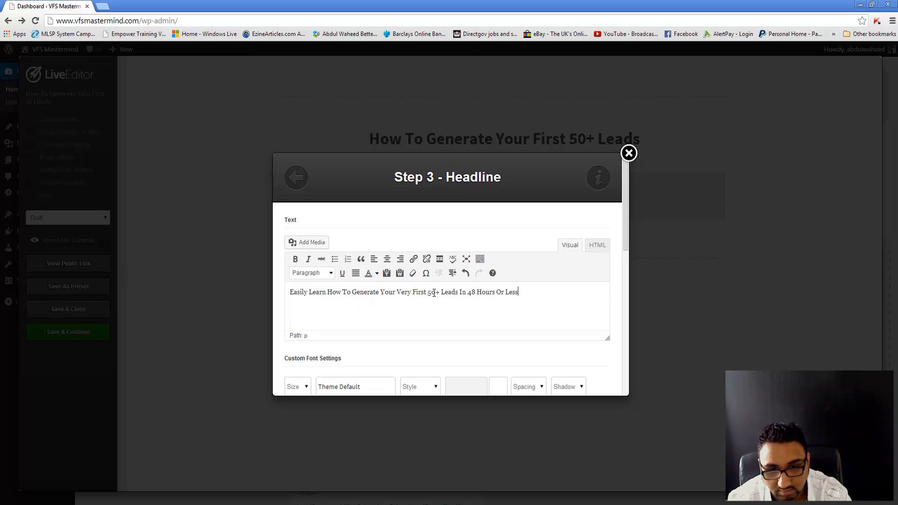
{"action": "left_click", "coordinate": [414, 295]}
{"action": "key", "text": "shift+Return"}
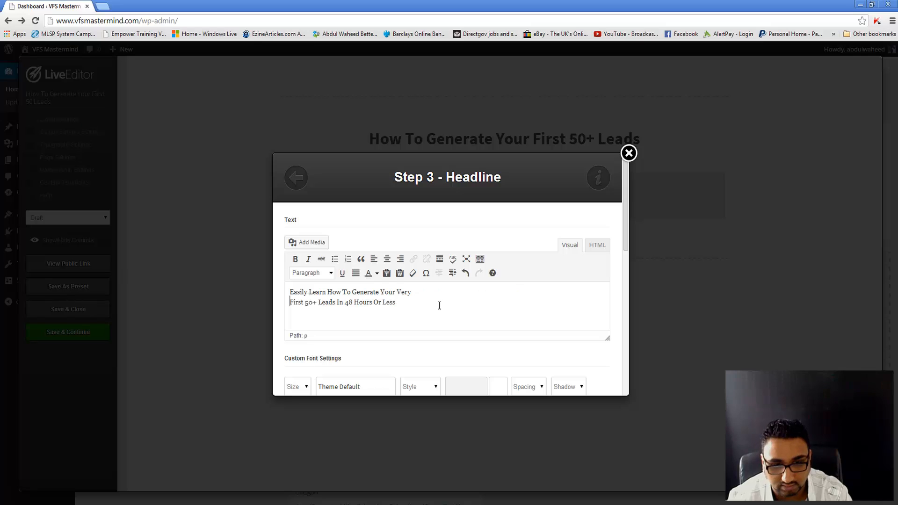
{"action": "scroll", "coordinate": [440, 306], "scroll_direction": "down", "scroll_amount": 3}
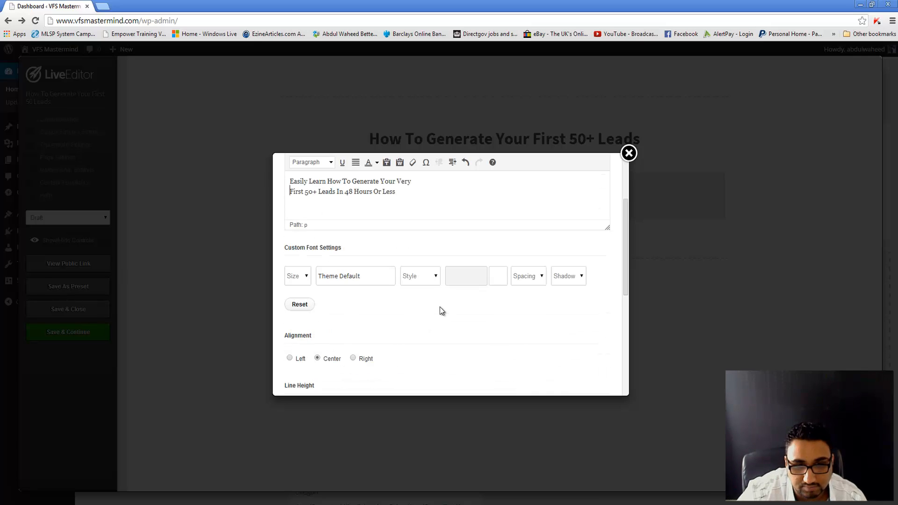
{"action": "scroll", "coordinate": [398, 281], "scroll_direction": "up", "scroll_amount": 1}
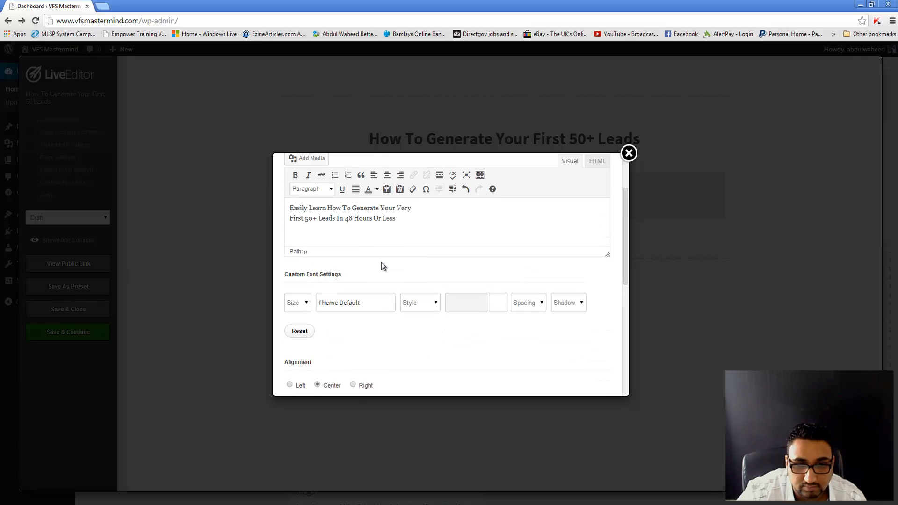
Step: Choose 18px size and the PT Sans font in the subheadline's Custom Font Settings
{"action": "left_click", "coordinate": [303, 316]}
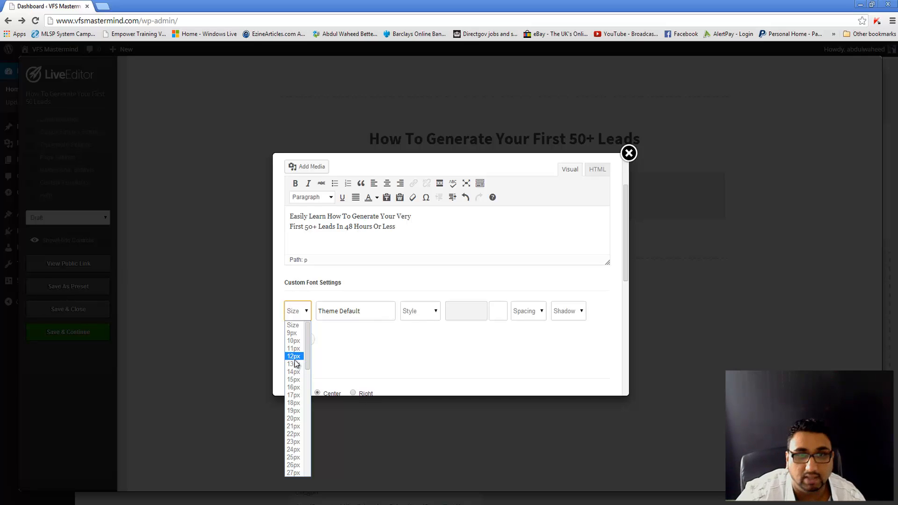
{"action": "left_click", "coordinate": [294, 404]}
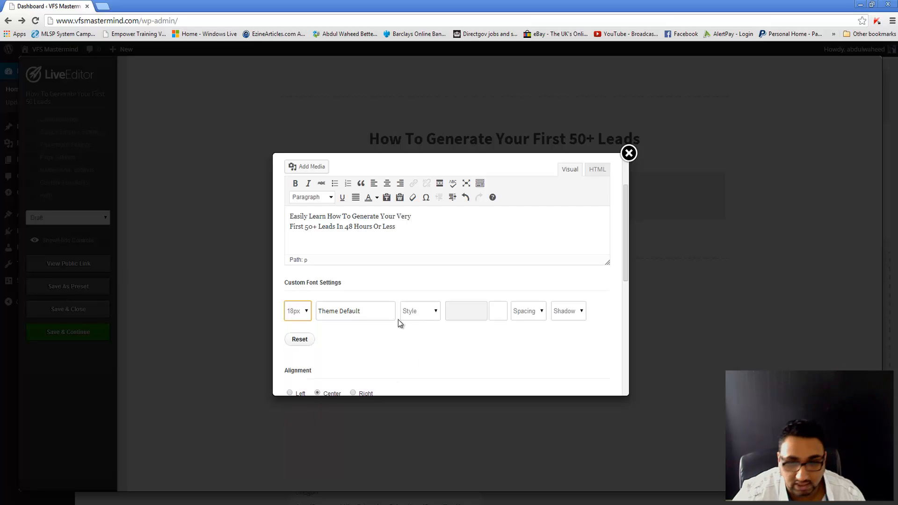
{"action": "left_click", "coordinate": [396, 313]}
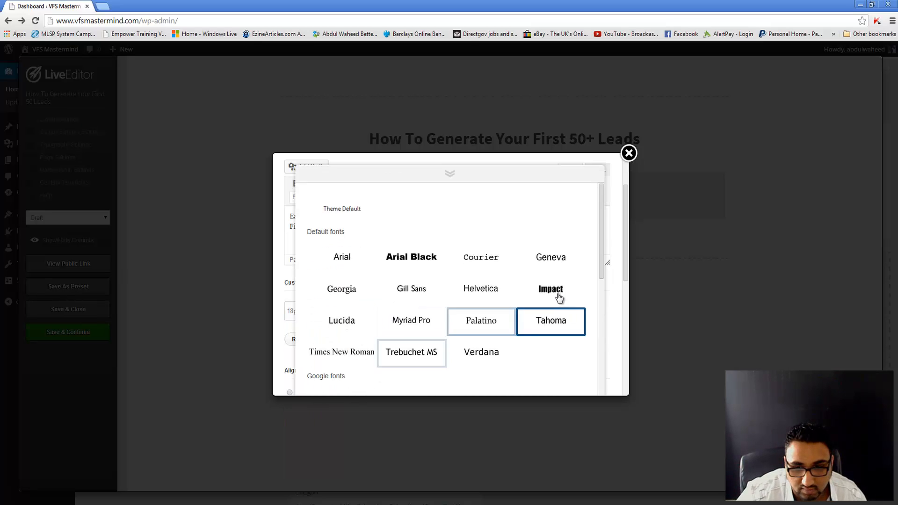
{"action": "scroll", "coordinate": [543, 299], "scroll_direction": "down", "scroll_amount": 3}
{"action": "scroll", "coordinate": [547, 300], "scroll_direction": "down", "scroll_amount": 2}
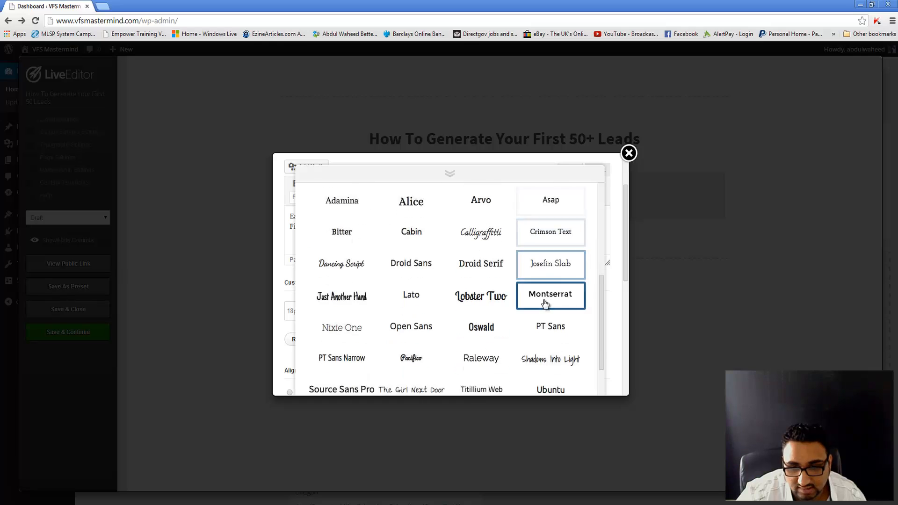
{"action": "left_click", "coordinate": [558, 333]}
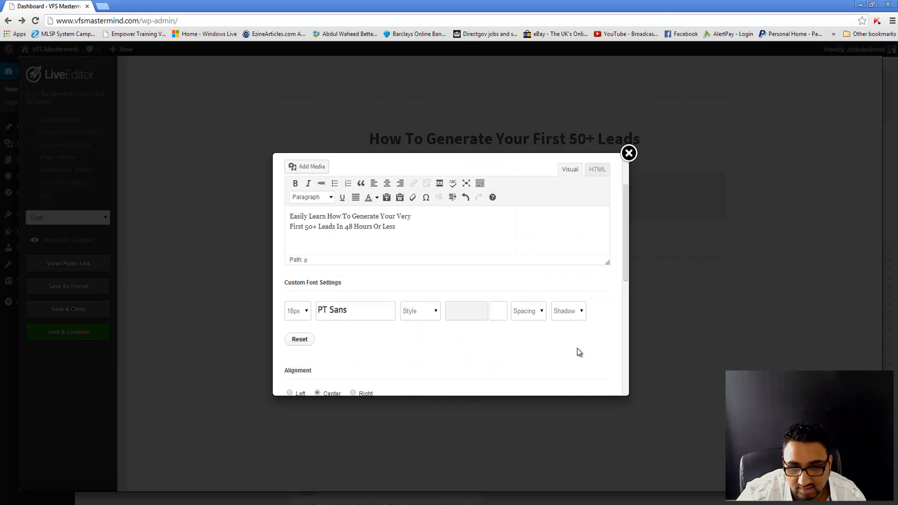
{"action": "scroll", "coordinate": [577, 348], "scroll_direction": "down", "scroll_amount": 3}
{"action": "scroll", "coordinate": [468, 294], "scroll_direction": "down", "scroll_amount": 4}
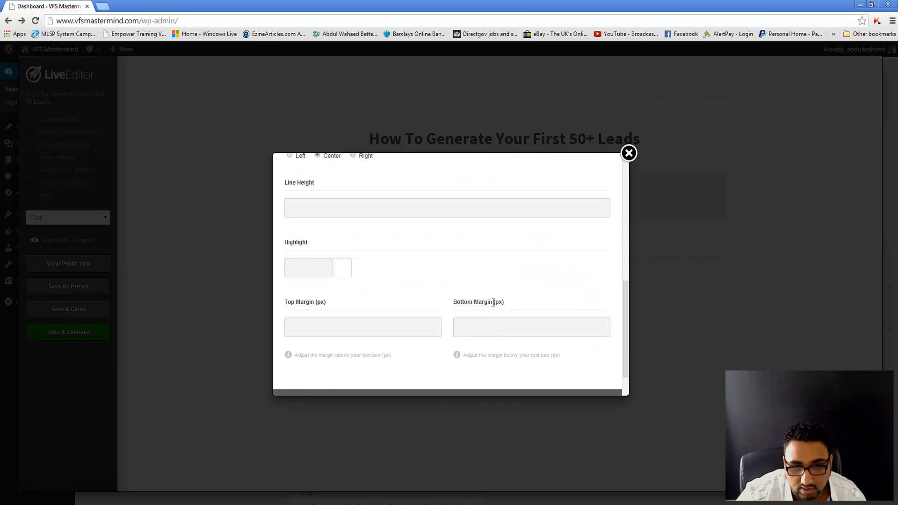
Step: Insert the two-line PT Sans subheadline beneath the Faded Edges headline
{"action": "left_click", "coordinate": [588, 374]}
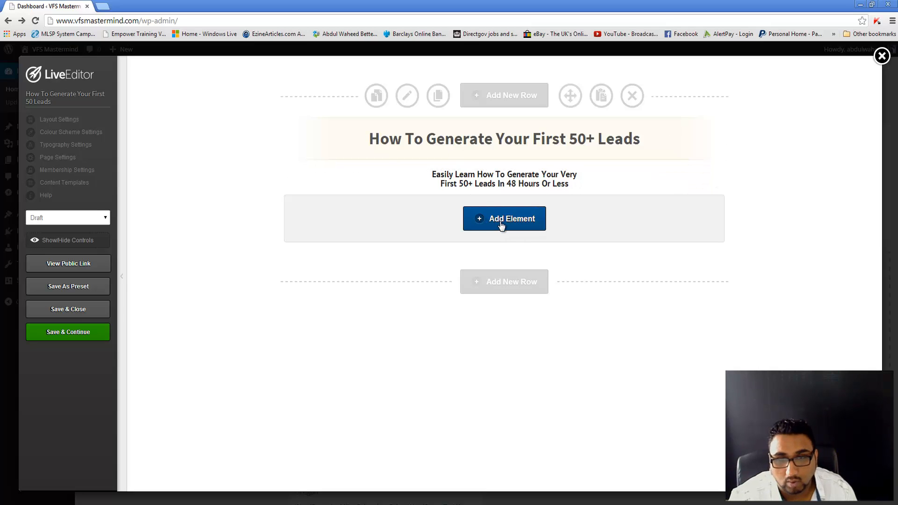
Step: Add a Video Player element found by searching 'video', with its type set to YouTube
{"action": "left_click", "coordinate": [501, 226]}
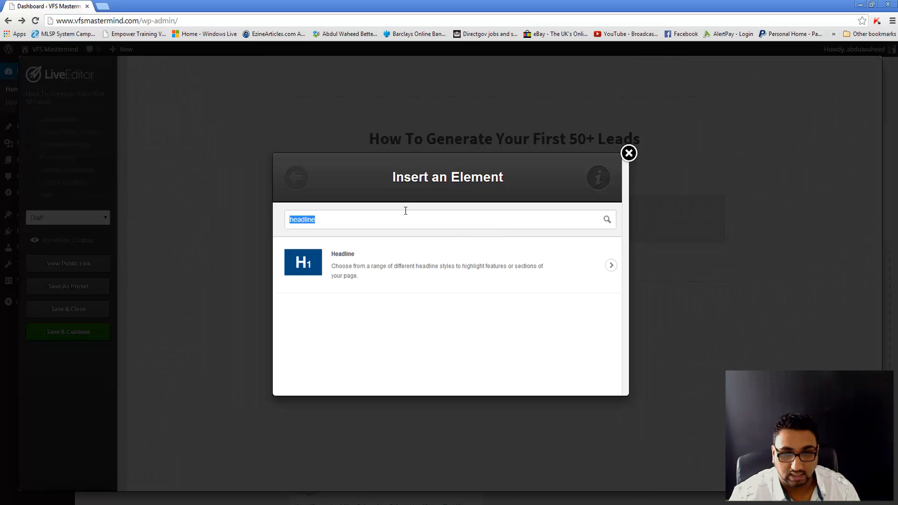
{"action": "type", "text": "video"}
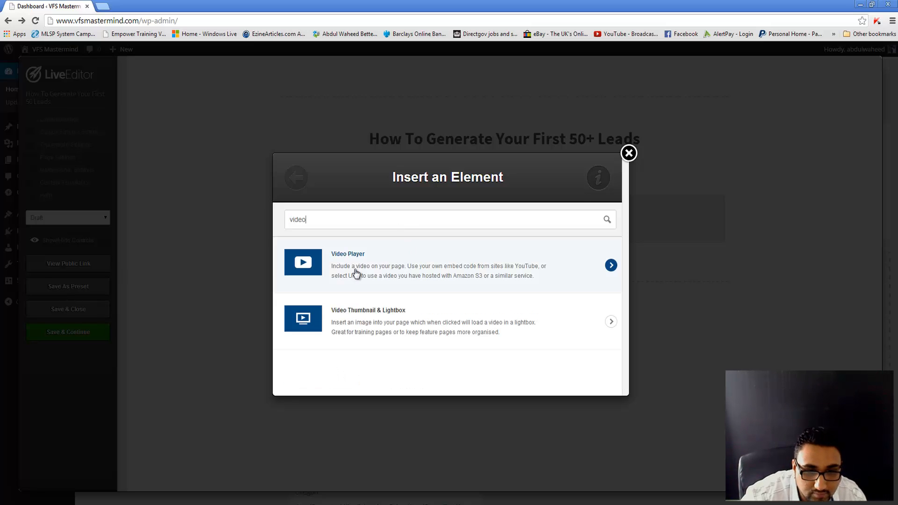
{"action": "left_click", "coordinate": [357, 274]}
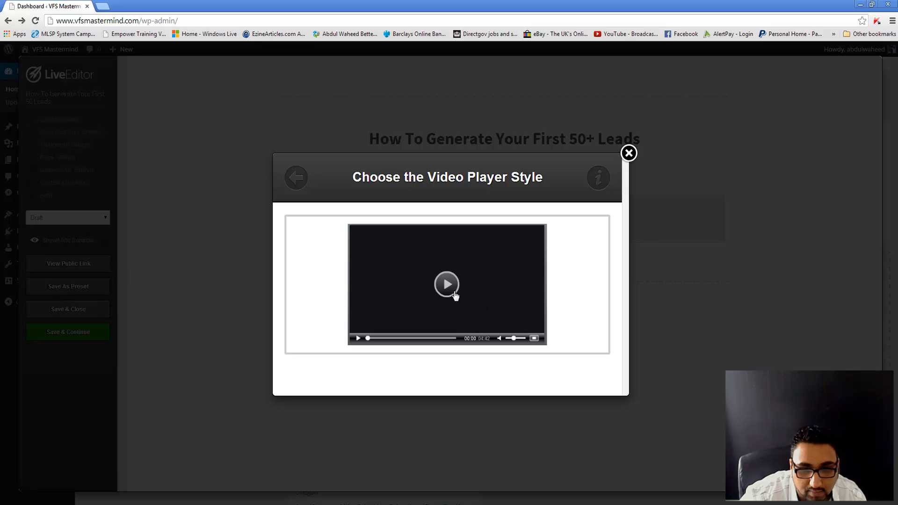
{"action": "left_click", "coordinate": [455, 296]}
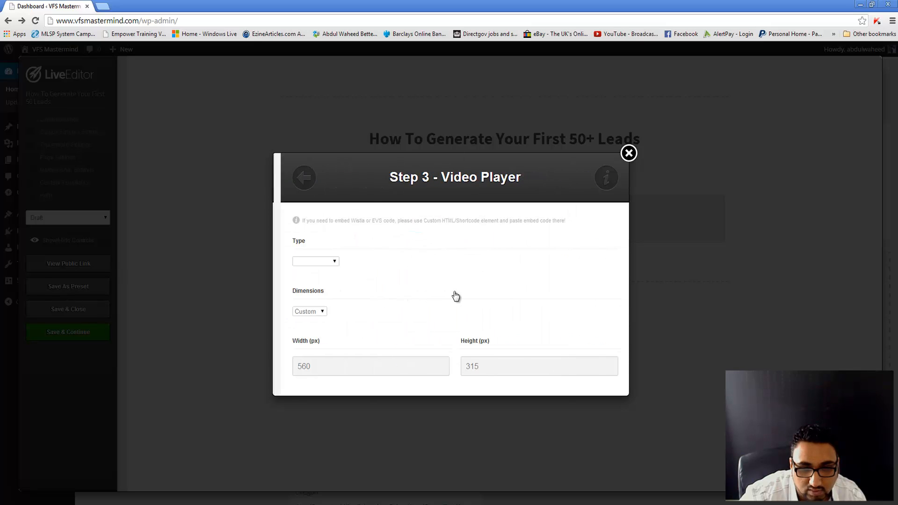
{"action": "left_click", "coordinate": [325, 265]}
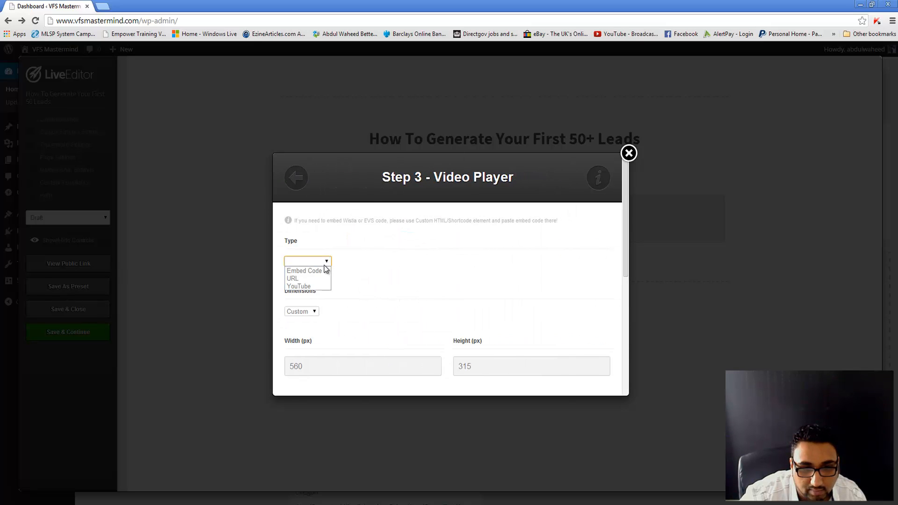
{"action": "left_click", "coordinate": [309, 287]}
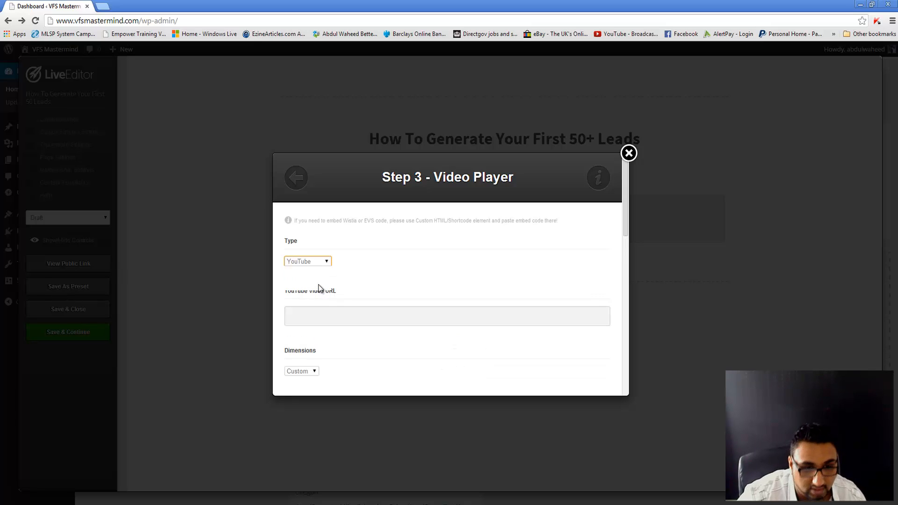
{"action": "scroll", "coordinate": [342, 296], "scroll_direction": "down", "scroll_amount": 1}
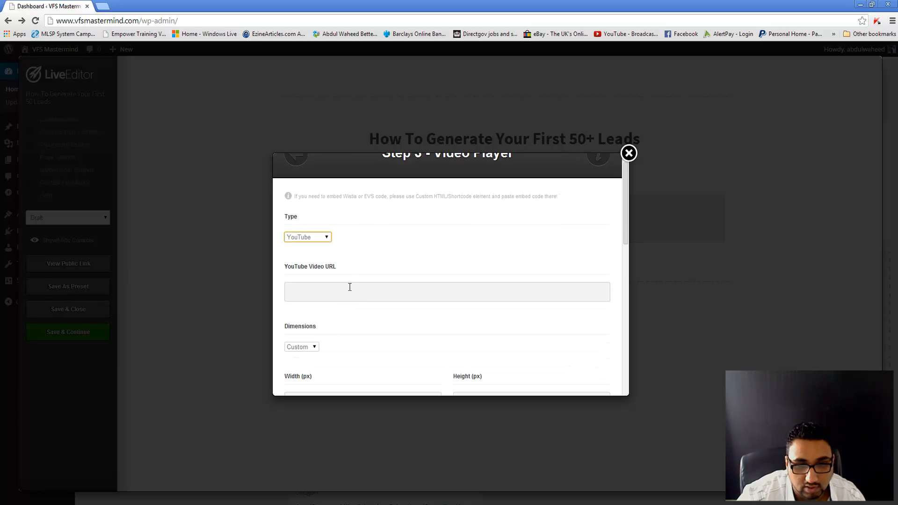
Step: Open YouTube in a new tab and go to the Video Manager's list of uploads
{"action": "middle_click", "coordinate": [616, 34]}
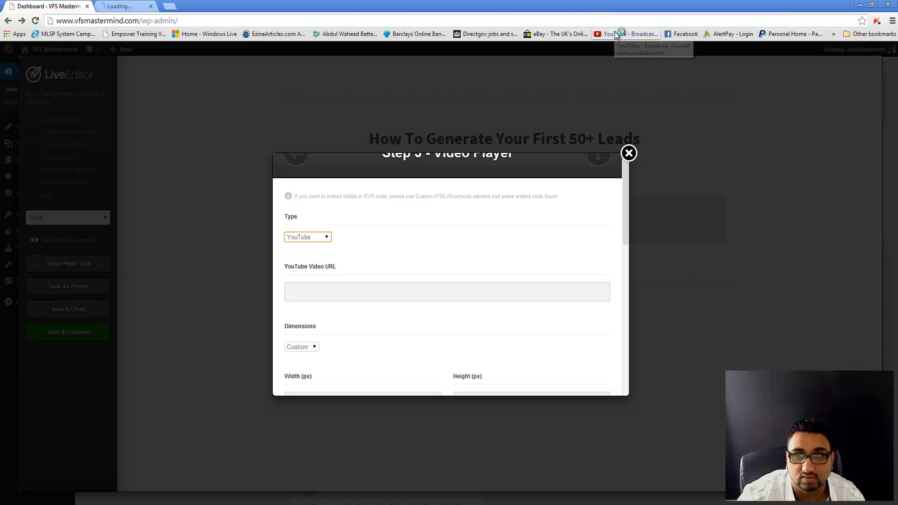
{"action": "left_click", "coordinate": [138, 6]}
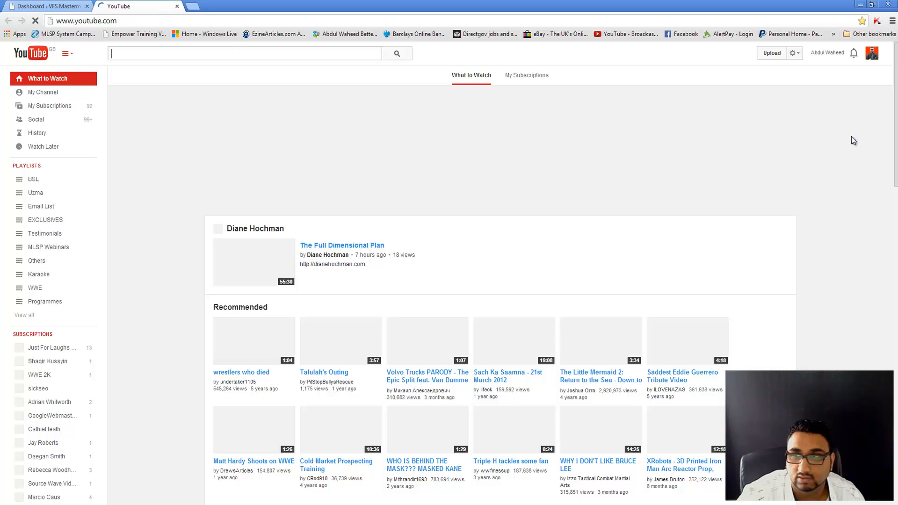
{"action": "left_click", "coordinate": [831, 53]}
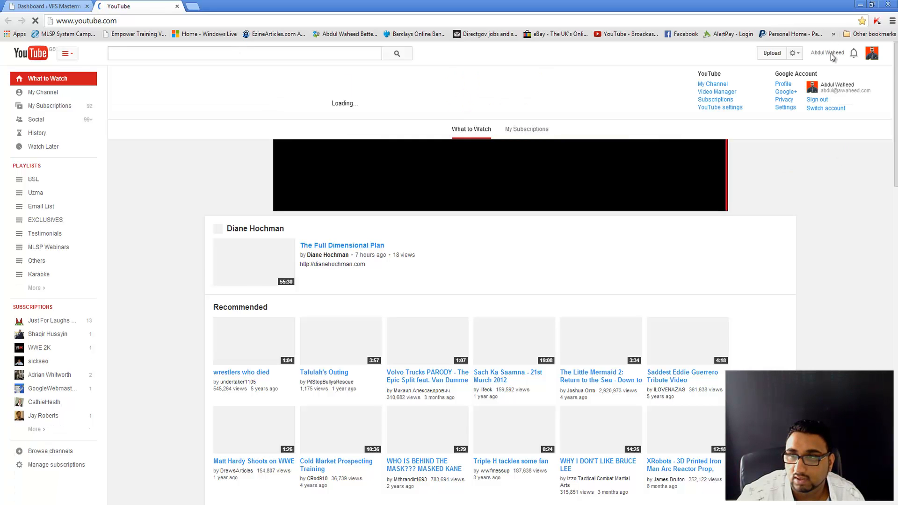
{"action": "left_click", "coordinate": [832, 53]}
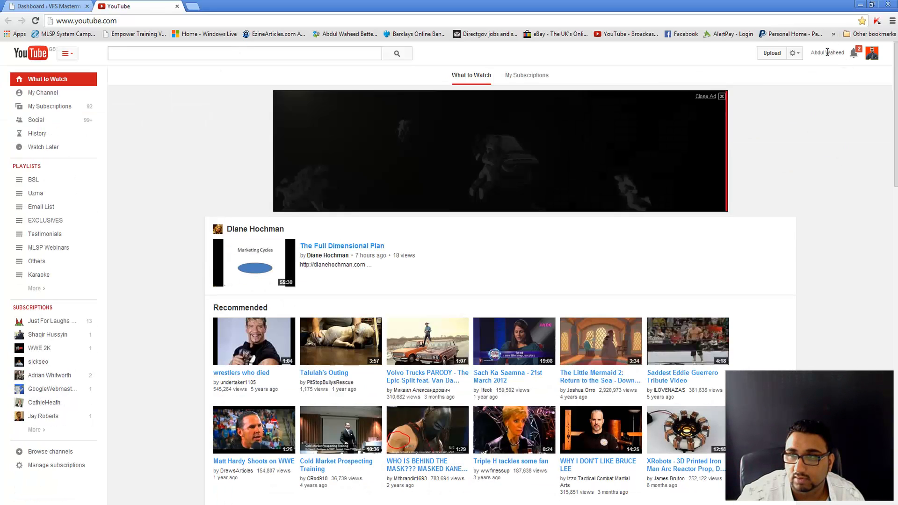
{"action": "left_click", "coordinate": [828, 53]}
{"action": "left_click", "coordinate": [713, 93]}
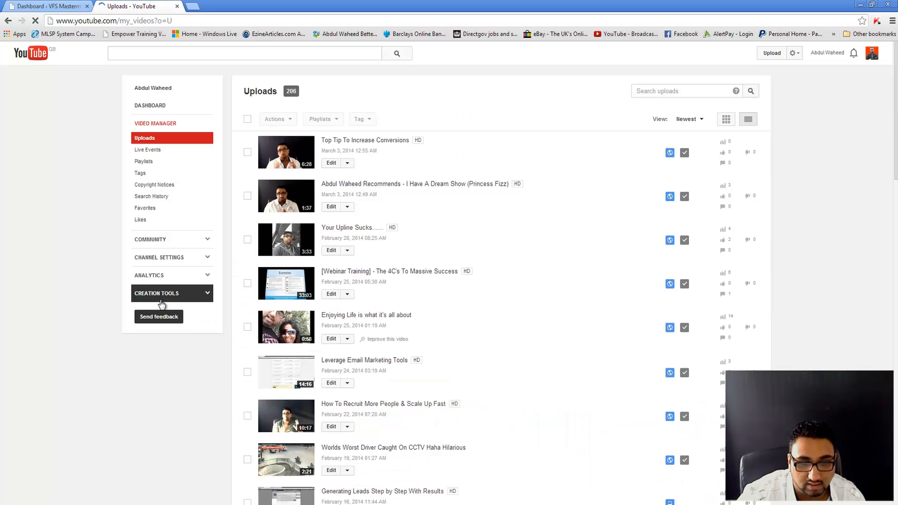
{"action": "scroll", "coordinate": [343, 340], "scroll_direction": "down", "scroll_amount": 3}
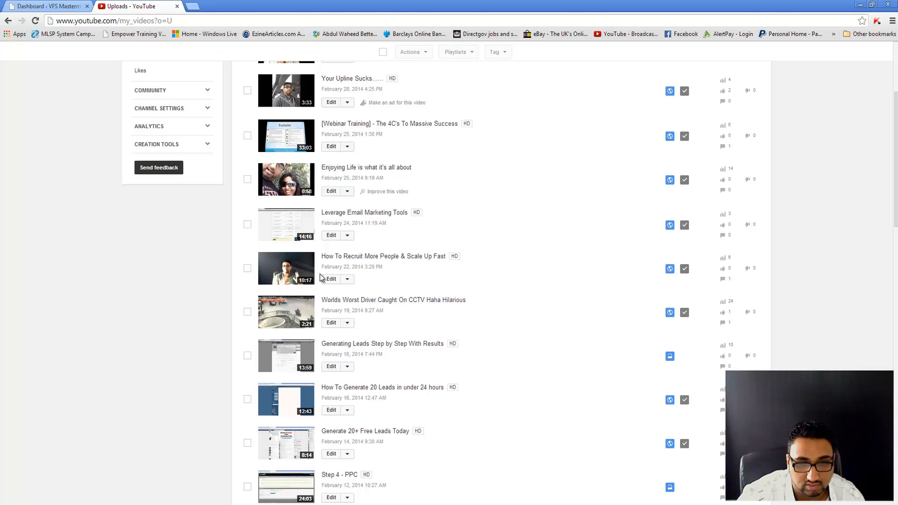
Step: Copy the watch-page URL of the 'Enjoying Life is what it's all about' video and close YouTube
{"action": "right_click", "coordinate": [344, 172]}
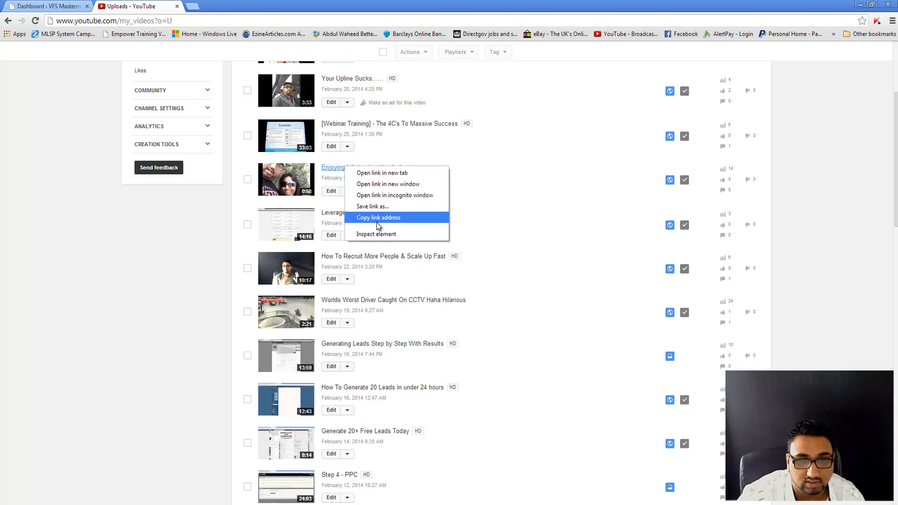
{"action": "left_click", "coordinate": [378, 222]}
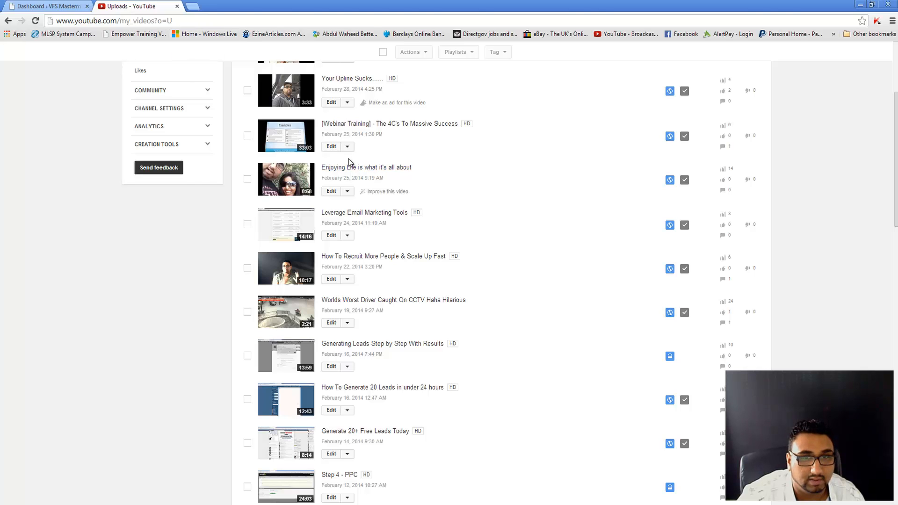
{"action": "right_click", "coordinate": [355, 172]}
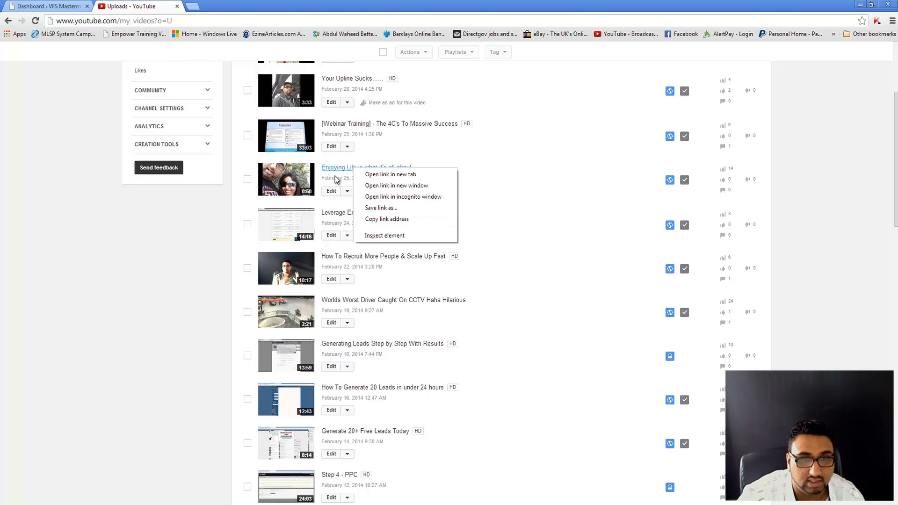
{"action": "left_click", "coordinate": [341, 167]}
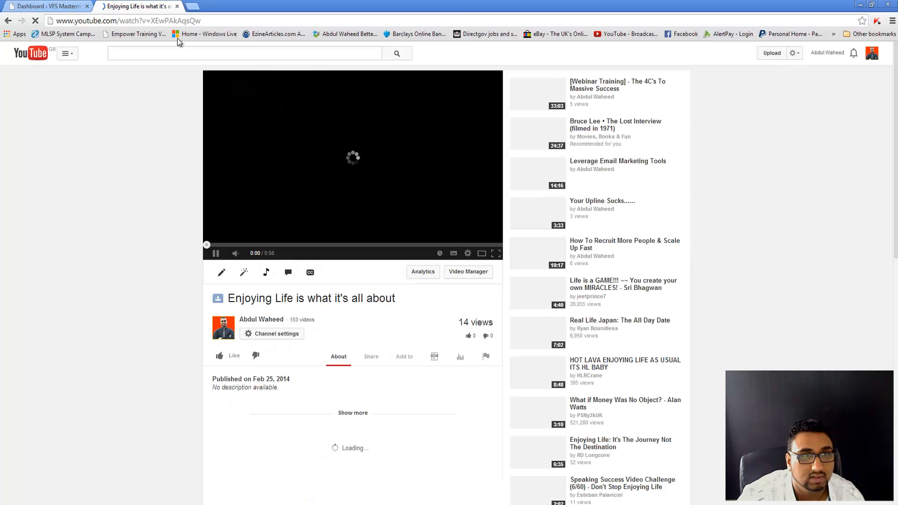
{"action": "left_click", "coordinate": [327, 196]}
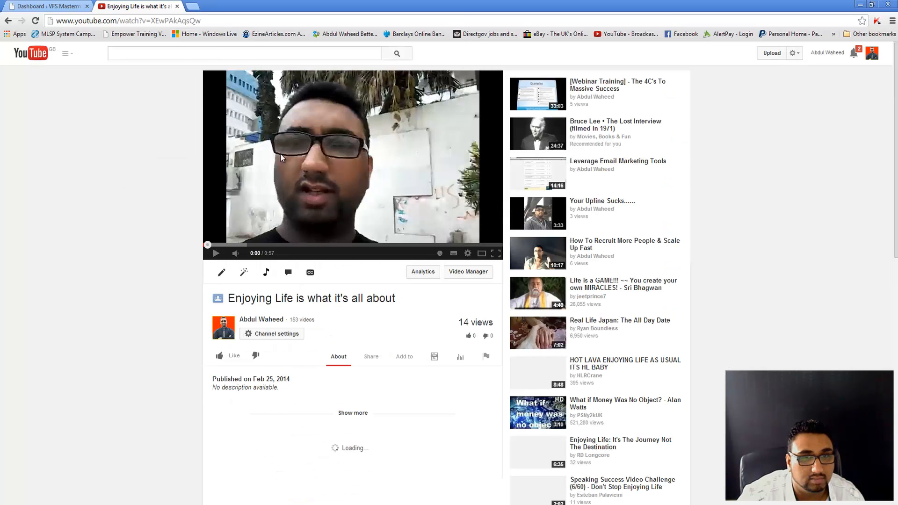
{"action": "left_click", "coordinate": [138, 22]}
{"action": "right_click", "coordinate": [138, 23]}
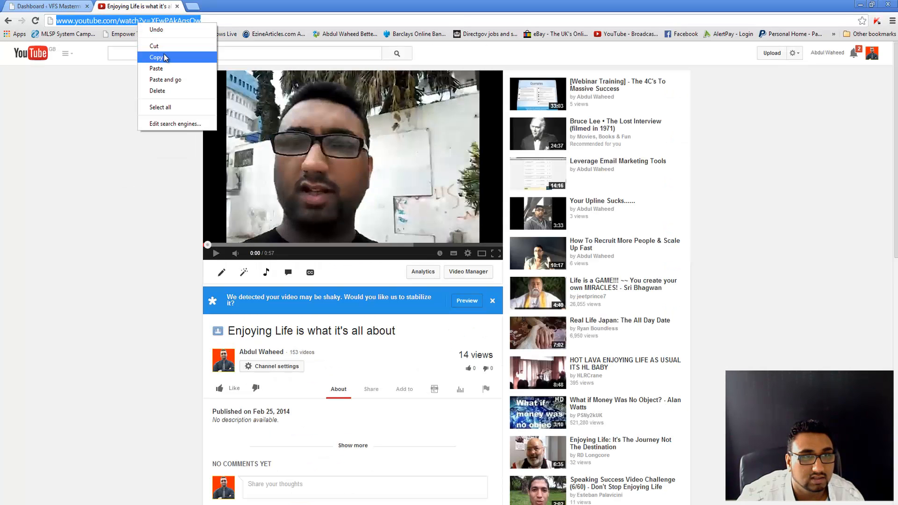
{"action": "left_click", "coordinate": [164, 55]}
{"action": "middle_click", "coordinate": [132, 4]}
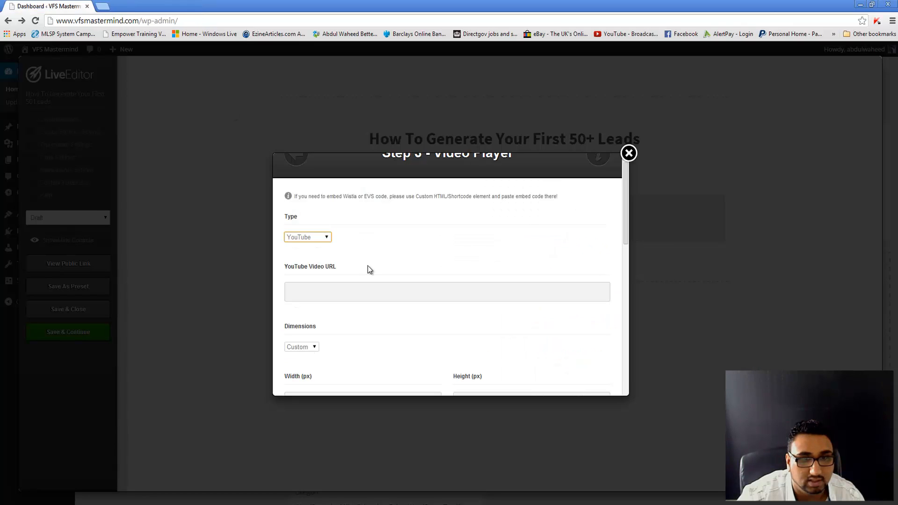
Step: Paste the video URL, set the size to 640x360 and give it a light grey #dedede border
{"action": "right_click", "coordinate": [360, 295]}
{"action": "left_click", "coordinate": [391, 350]}
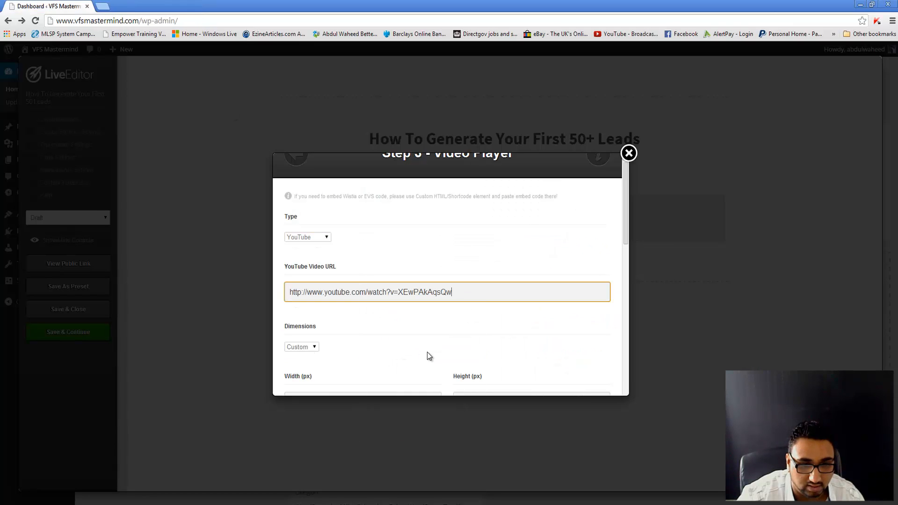
{"action": "scroll", "coordinate": [427, 357], "scroll_direction": "down", "scroll_amount": 3}
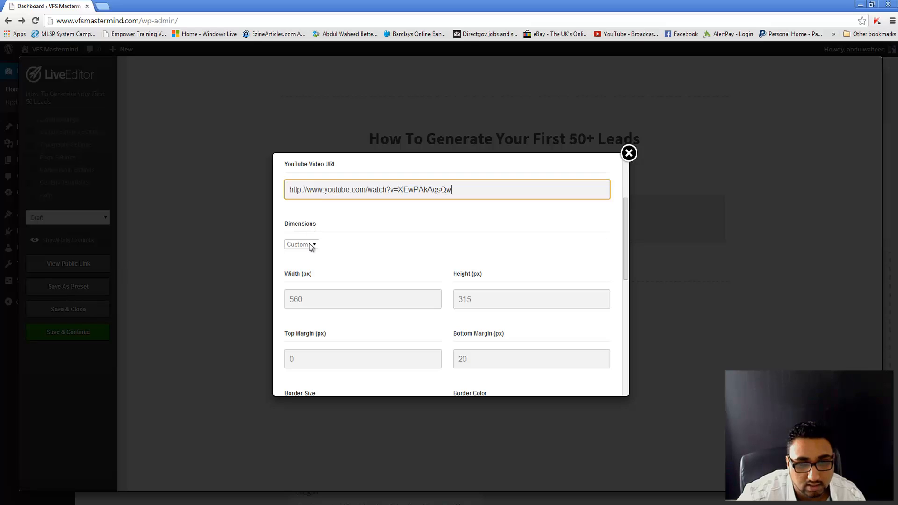
{"action": "left_click", "coordinate": [311, 245]}
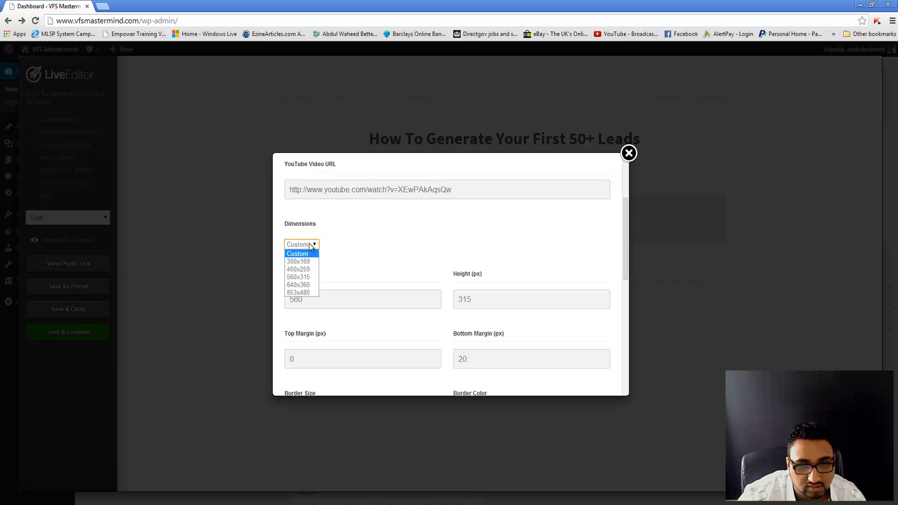
{"action": "left_click", "coordinate": [304, 285]}
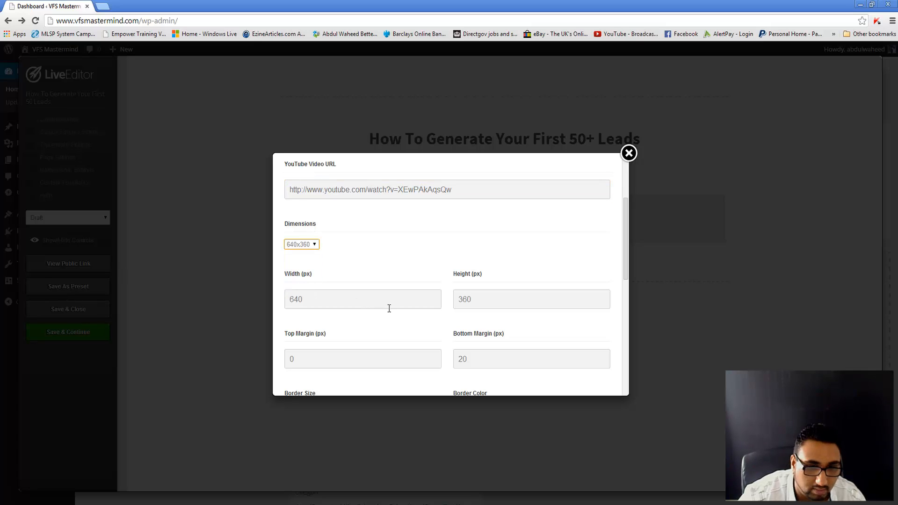
{"action": "scroll", "coordinate": [388, 311], "scroll_direction": "down", "scroll_amount": 3}
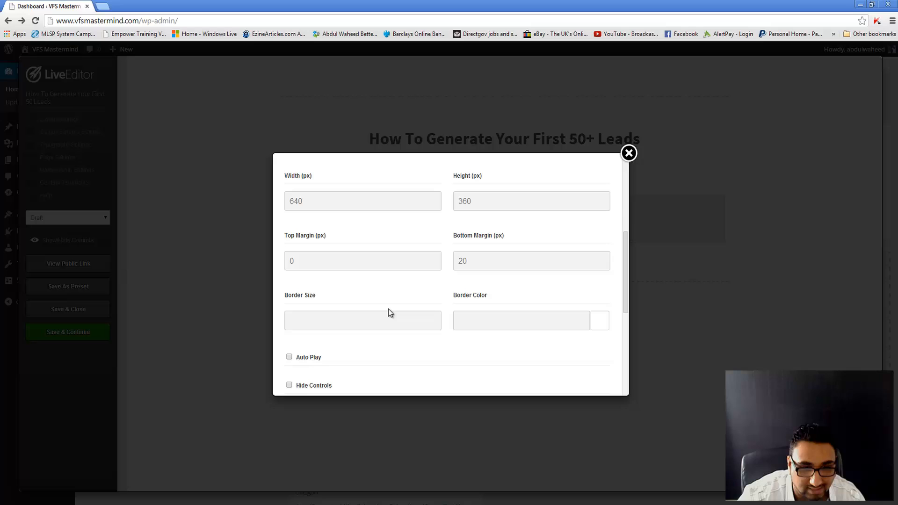
{"action": "left_click", "coordinate": [328, 318]}
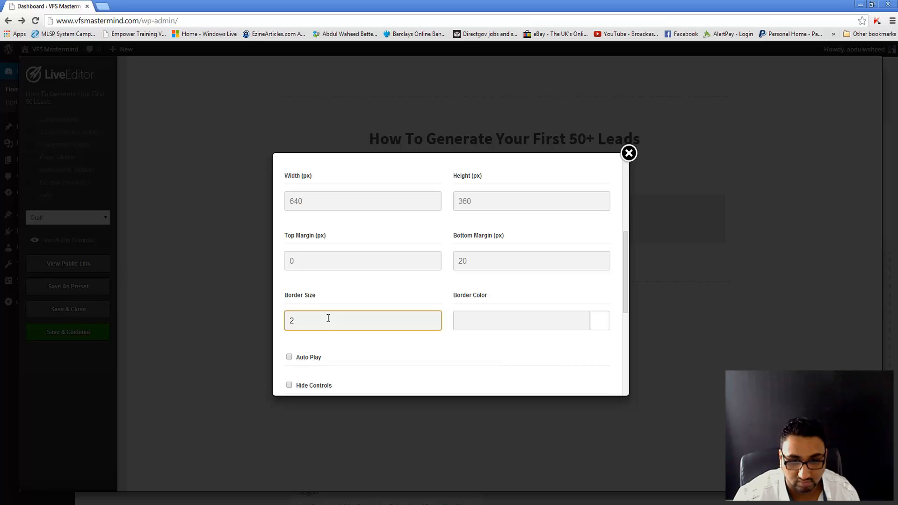
{"action": "left_click", "coordinate": [599, 326]}
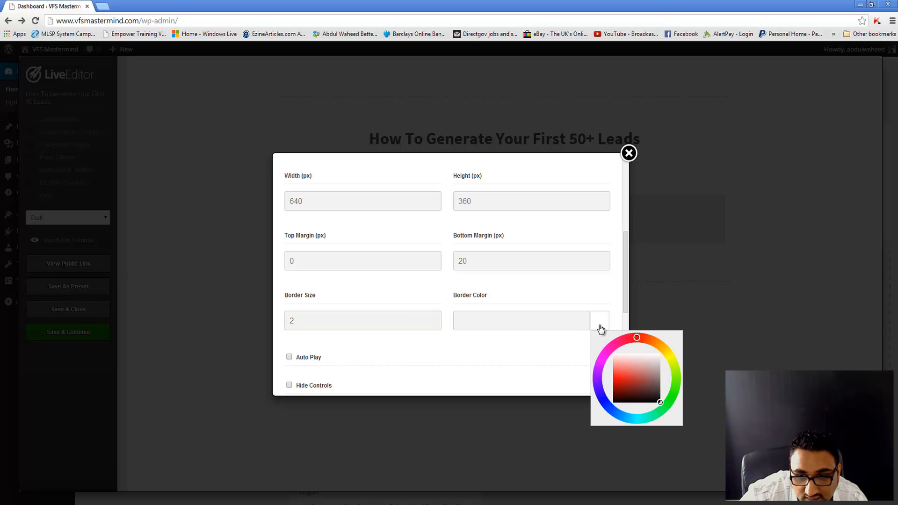
{"action": "left_click_drag", "start_coordinate": [655, 371], "coordinate": [676, 359]}
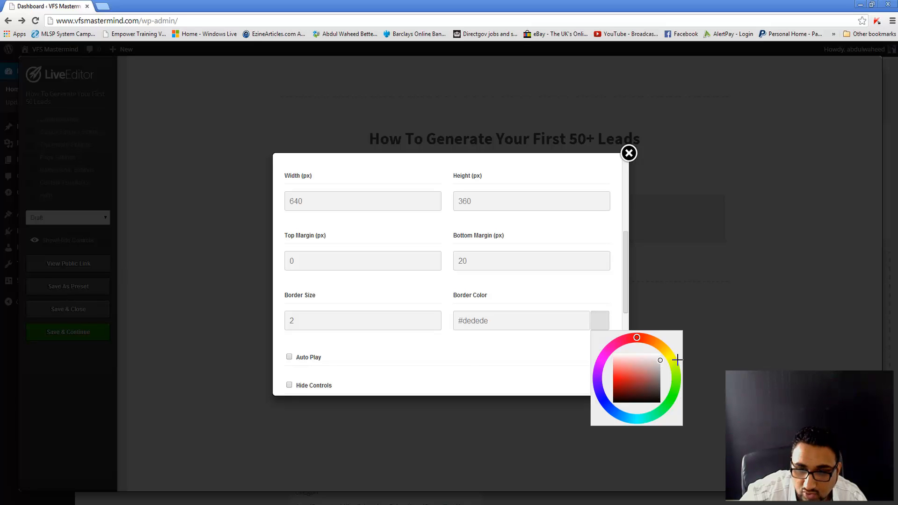
{"action": "left_click", "coordinate": [479, 364]}
Step: Enable autoplay, hide controls and the YouTube logo, leave Force HD as None, and insert the video
{"action": "left_click", "coordinate": [478, 364]}
{"action": "scroll", "coordinate": [479, 365], "scroll_direction": "down", "scroll_amount": 2}
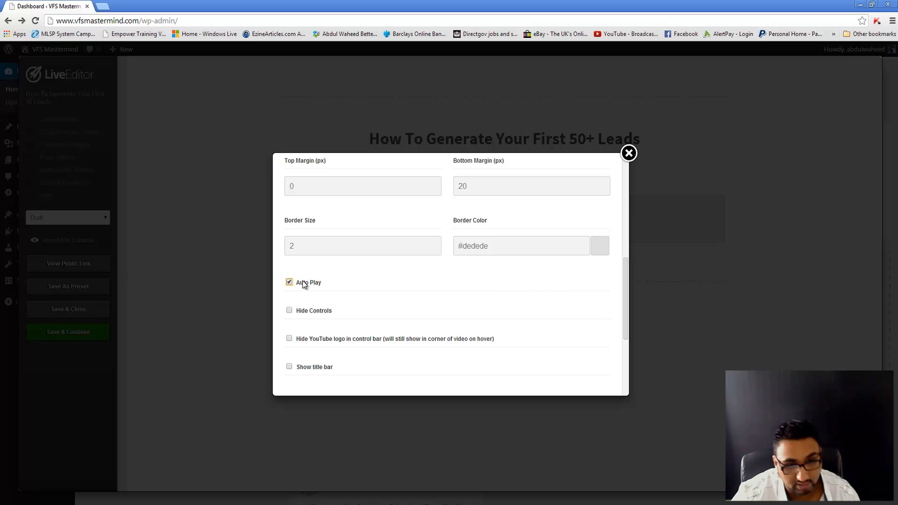
{"action": "scroll", "coordinate": [307, 287], "scroll_direction": "down", "scroll_amount": 1}
{"action": "left_click", "coordinate": [308, 304]}
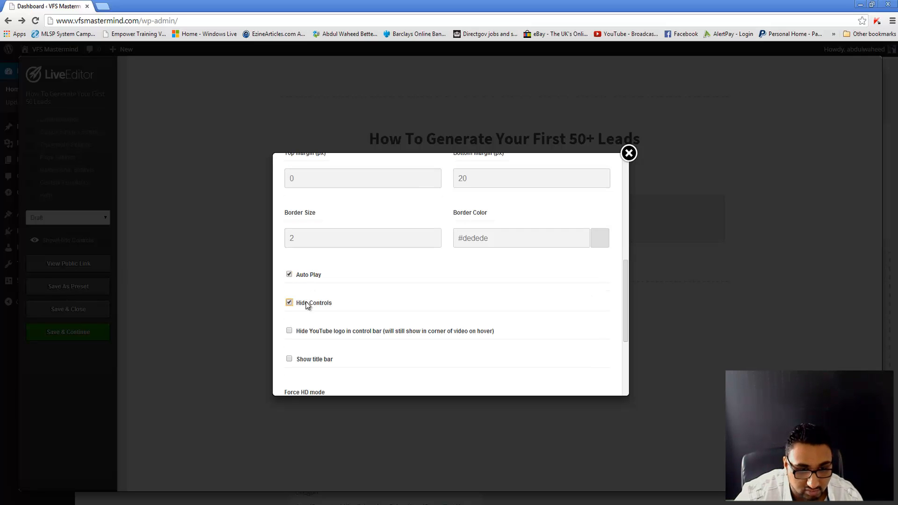
{"action": "left_click", "coordinate": [311, 332]}
{"action": "scroll", "coordinate": [314, 335], "scroll_direction": "down", "scroll_amount": 1}
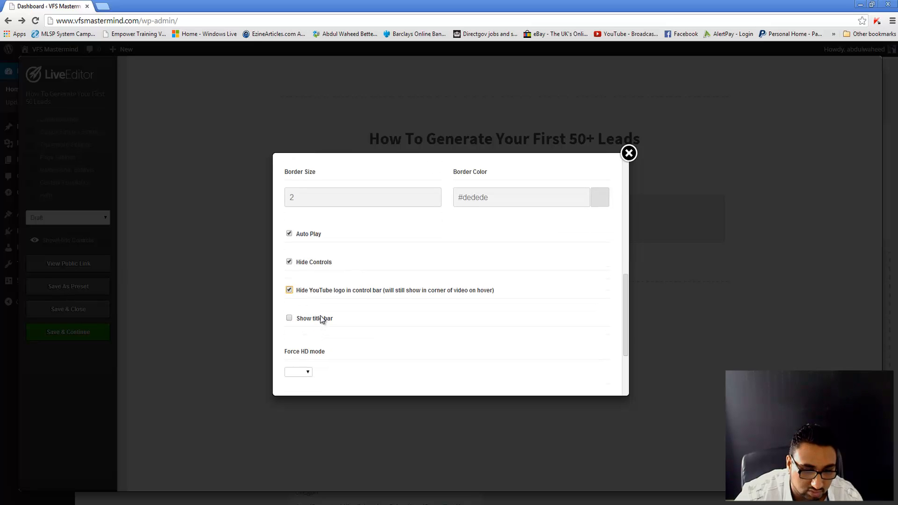
{"action": "scroll", "coordinate": [299, 366], "scroll_direction": "down", "scroll_amount": 2}
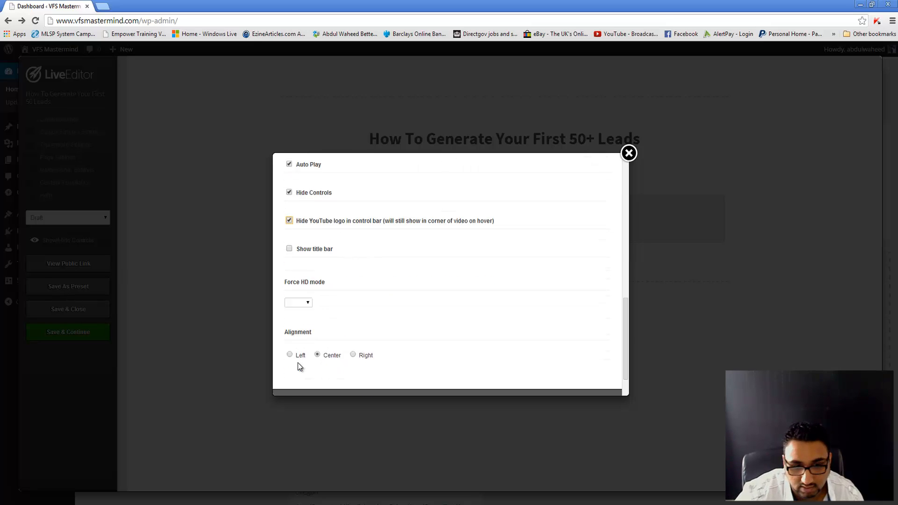
{"action": "scroll", "coordinate": [300, 366], "scroll_direction": "down", "scroll_amount": 1}
{"action": "left_click", "coordinate": [307, 262]}
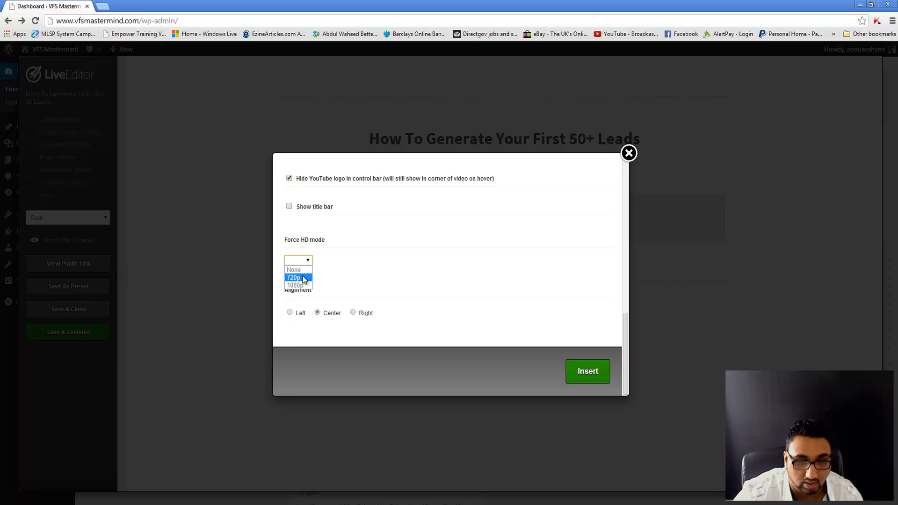
{"action": "left_click", "coordinate": [453, 297]}
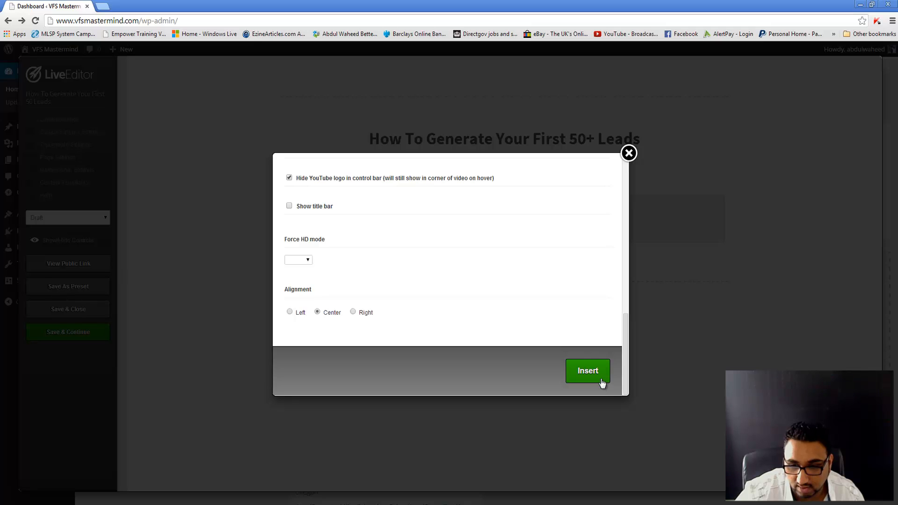
{"action": "left_click", "coordinate": [583, 372]}
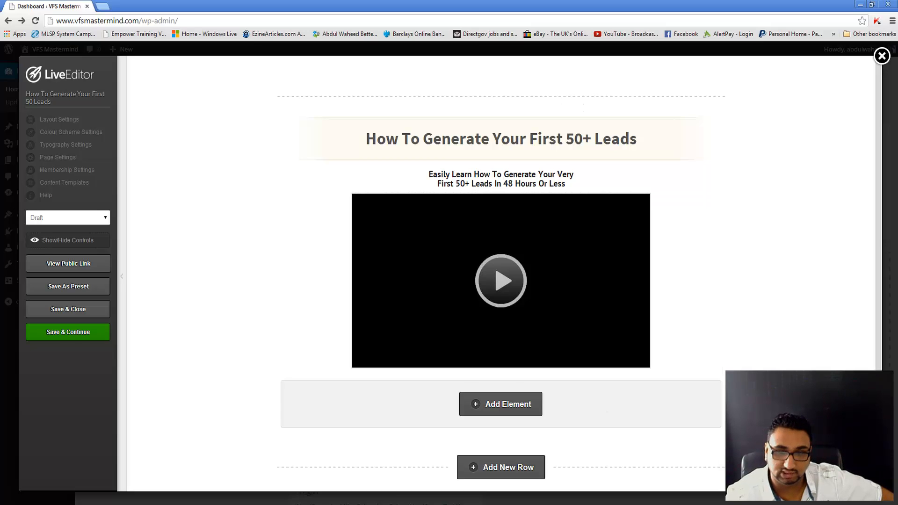
Step: Add a new element below the video, filter the element list by 'text', and choose Text Block
{"action": "left_click", "coordinate": [506, 405]}
{"action": "type", "text": "video"}
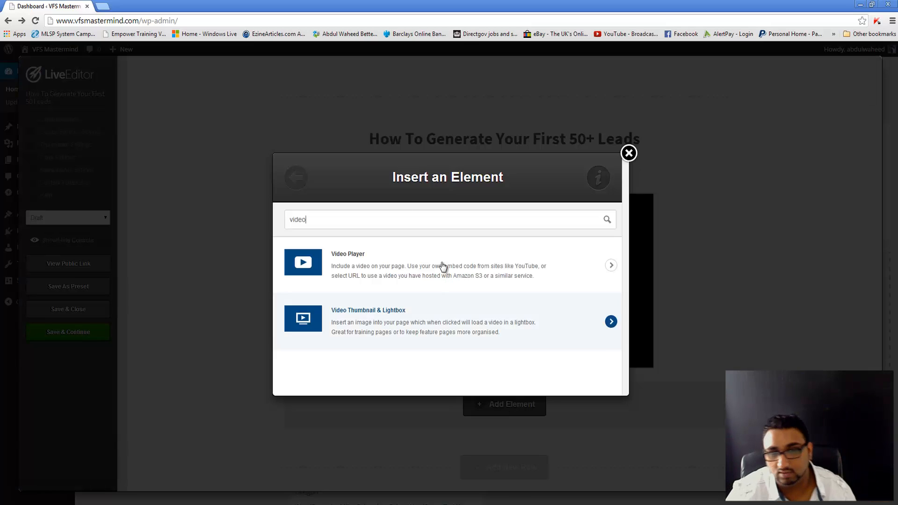
{"action": "left_click_drag", "start_coordinate": [345, 227], "coordinate": [287, 237]}
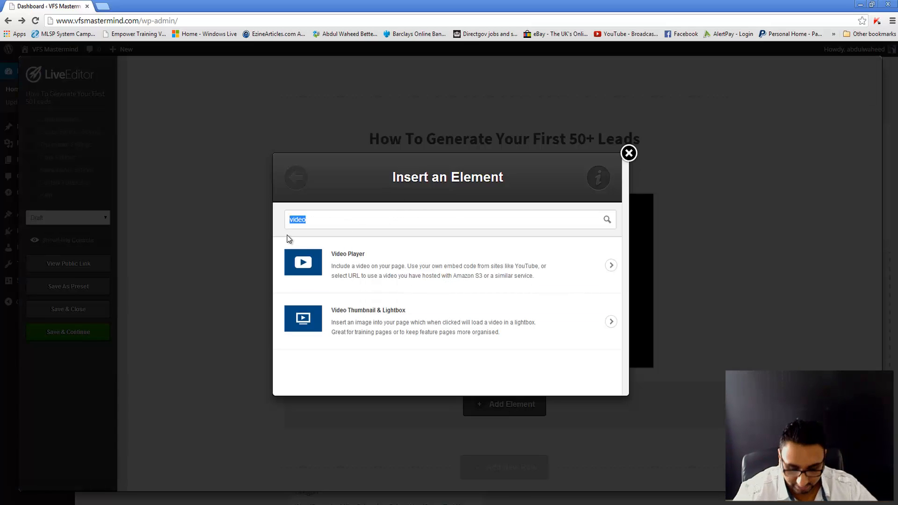
{"action": "key", "text": "BackSpace"}
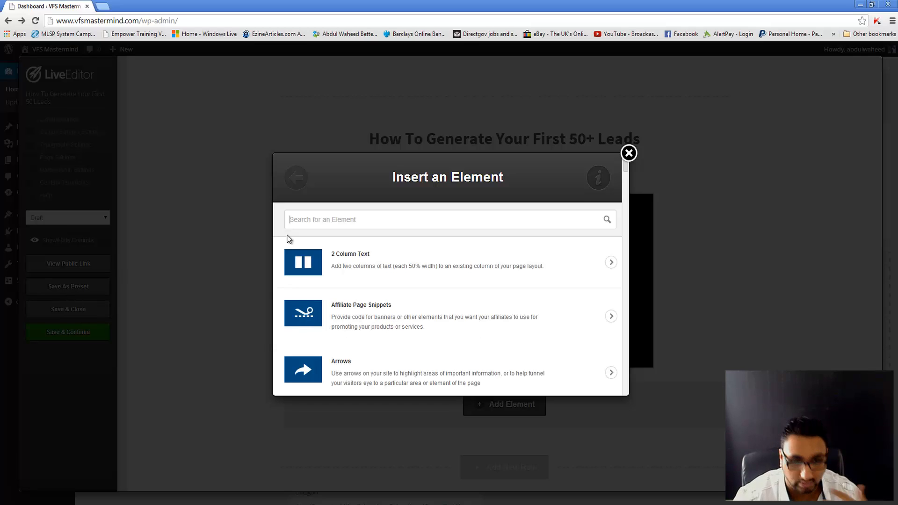
{"action": "type", "text": "te"}
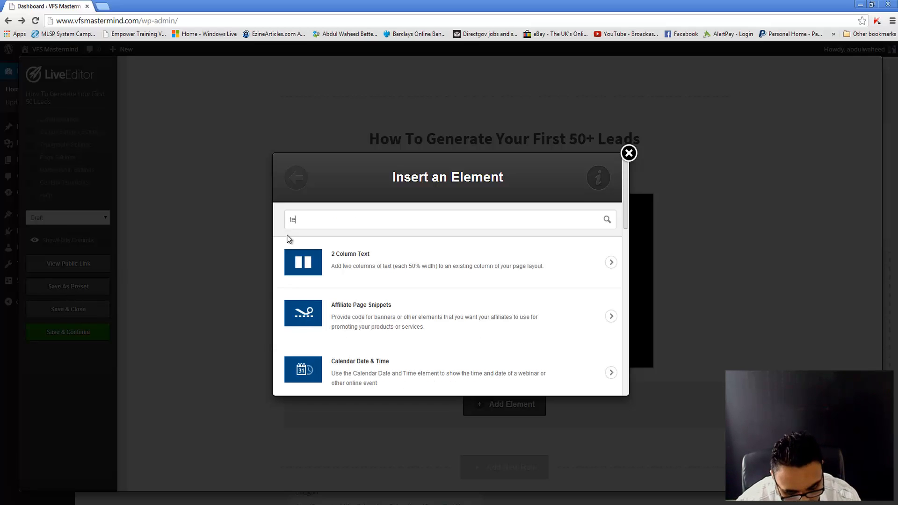
{"action": "type", "text": "xt"}
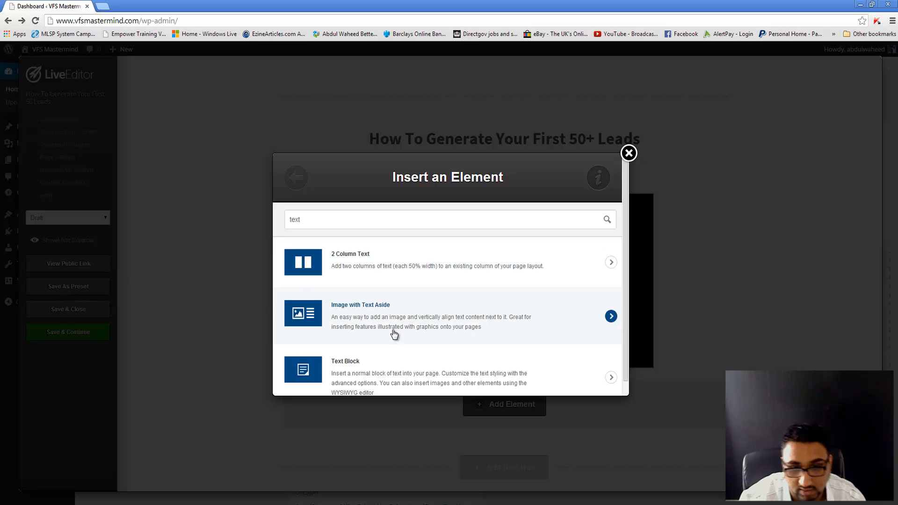
{"action": "scroll", "coordinate": [394, 333], "scroll_direction": "down", "scroll_amount": 1}
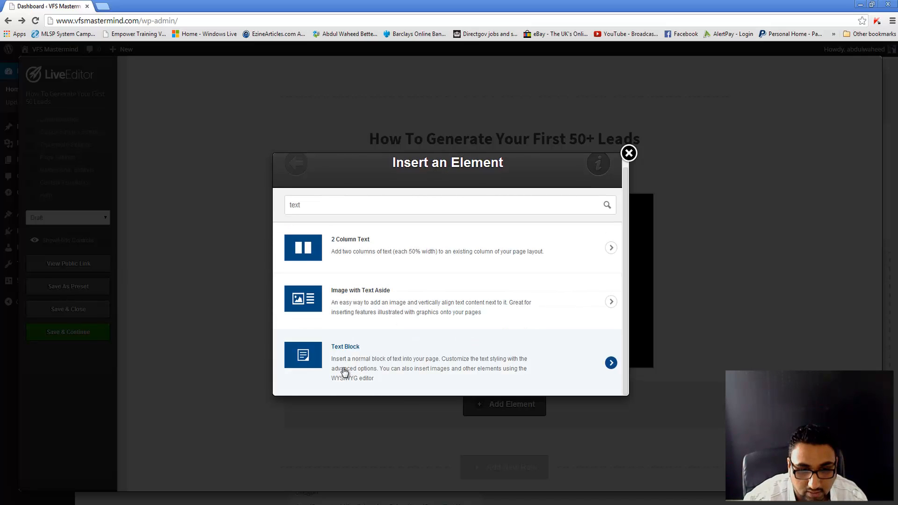
{"action": "left_click", "coordinate": [345, 372]}
Step: Pick a Text Block style and type 'Enter your best email below to get instant FREE access…'
{"action": "left_click", "coordinate": [350, 251]}
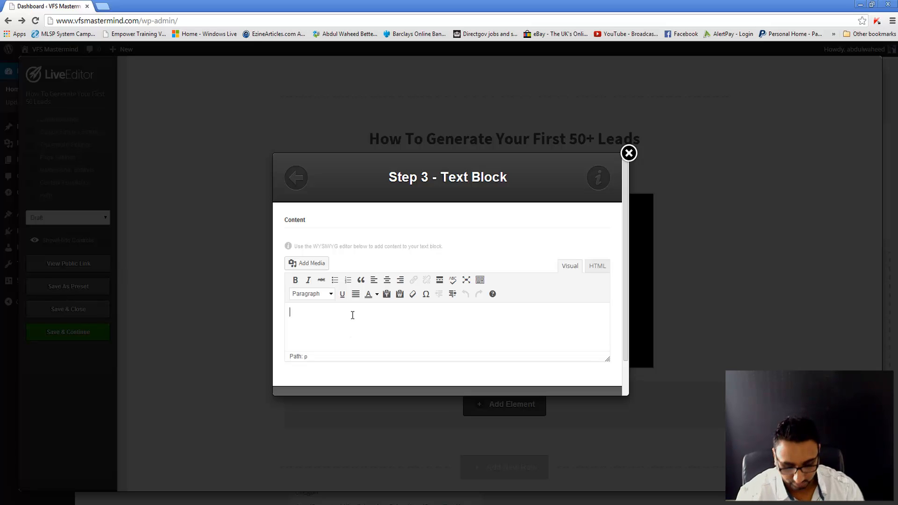
{"action": "type", "text": "Enter "}
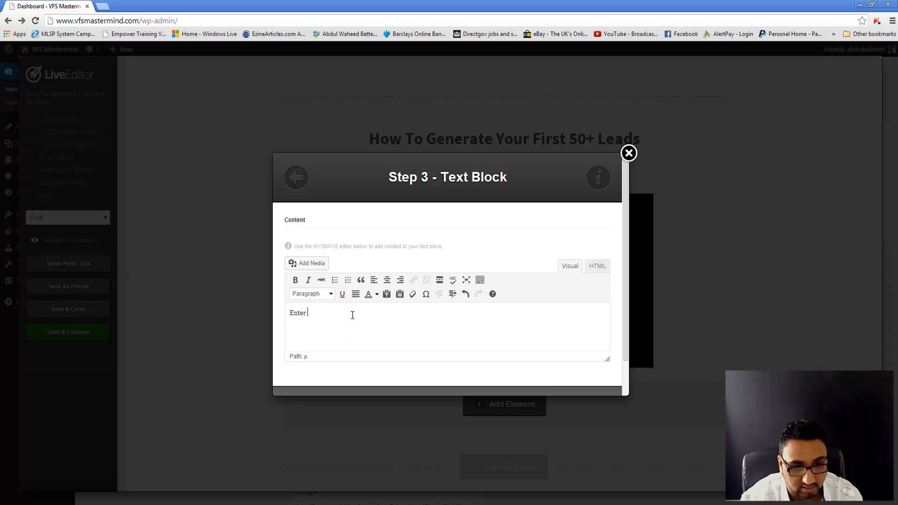
{"action": "type", "text": "your bes"}
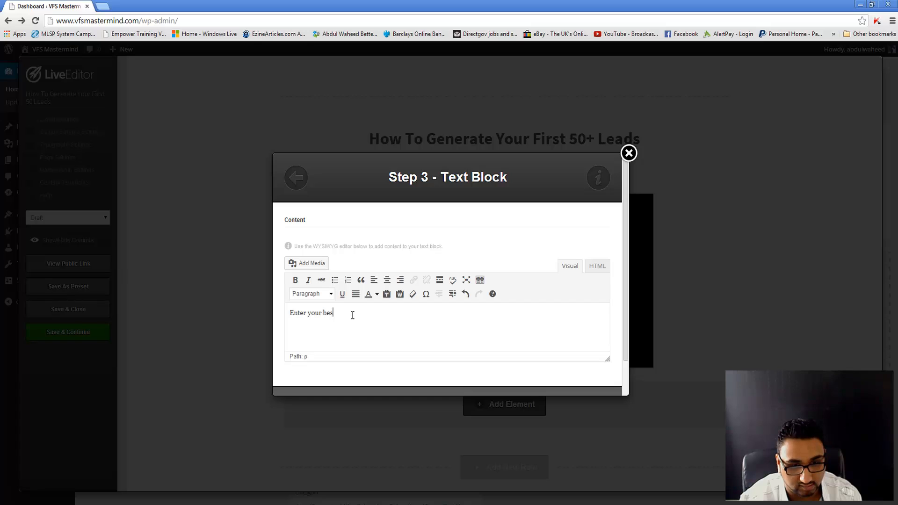
{"action": "type", "text": "t email below t"}
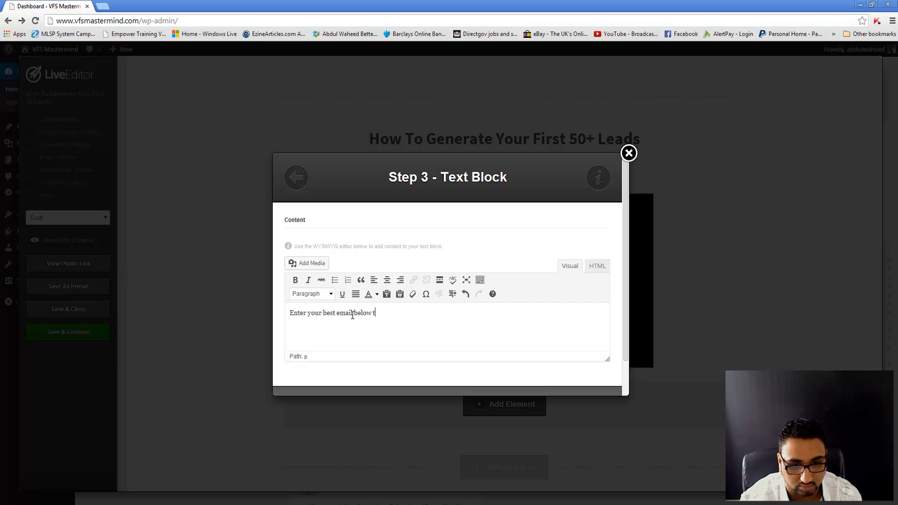
{"action": "type", "text": "o get ins"}
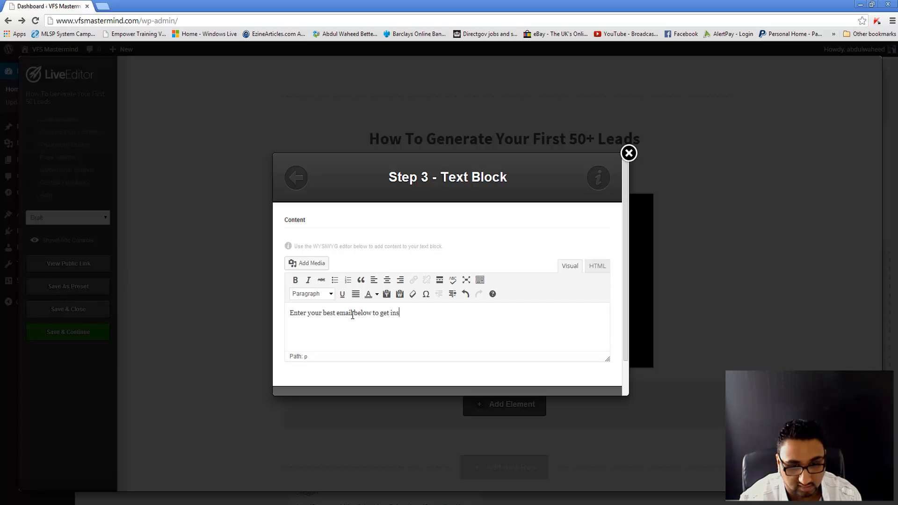
{"action": "type", "text": "tant FRE"}
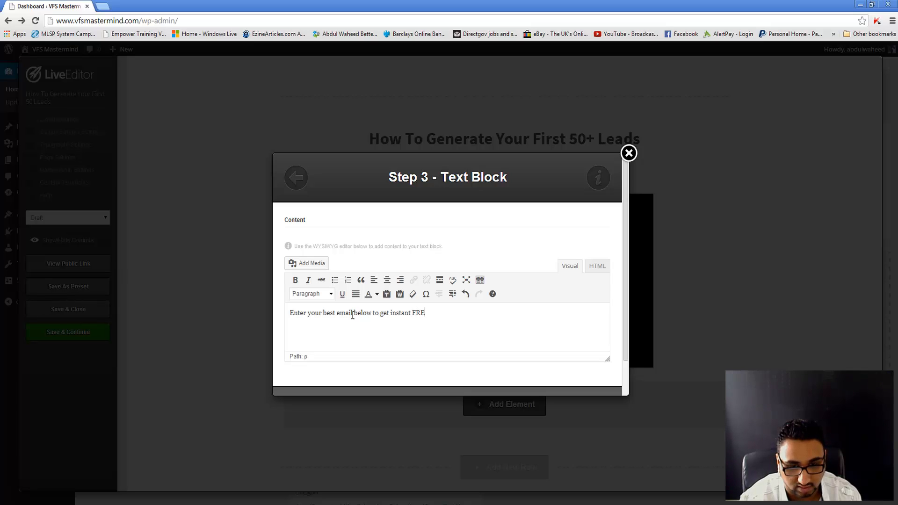
{"action": "type", "text": "E access to th"}
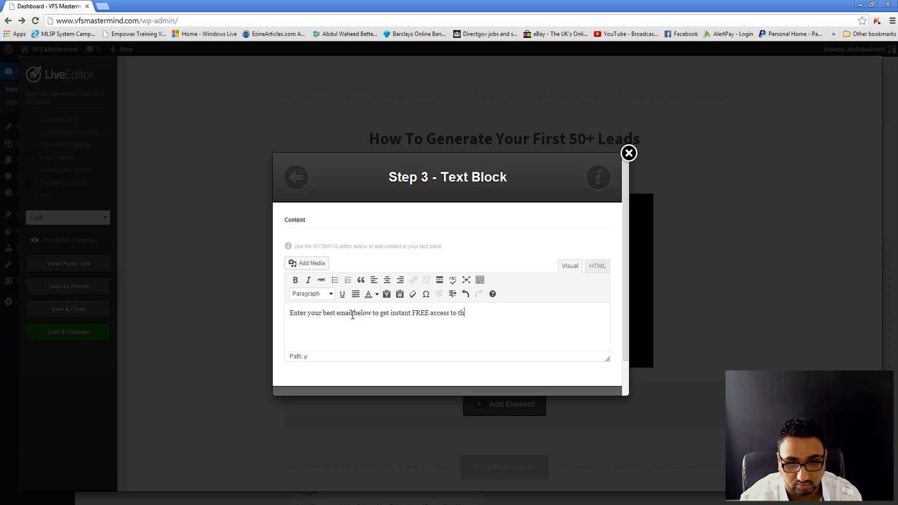
{"action": "type", "text": "e form"}
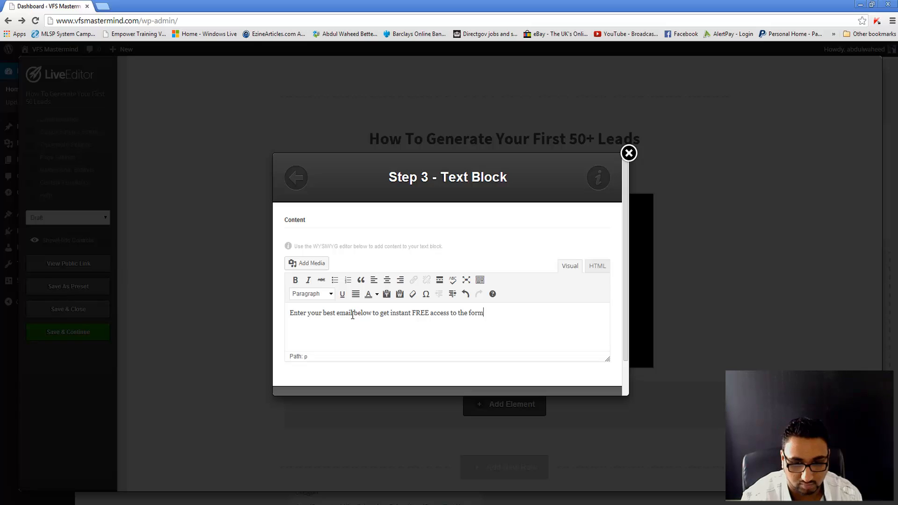
{"action": "type", "text": "ula"}
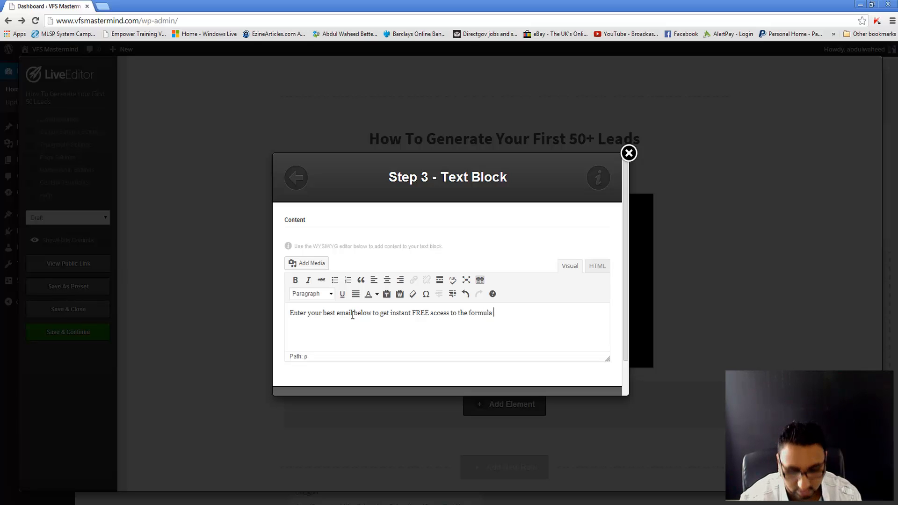
{"action": "type", "text": " to genera"}
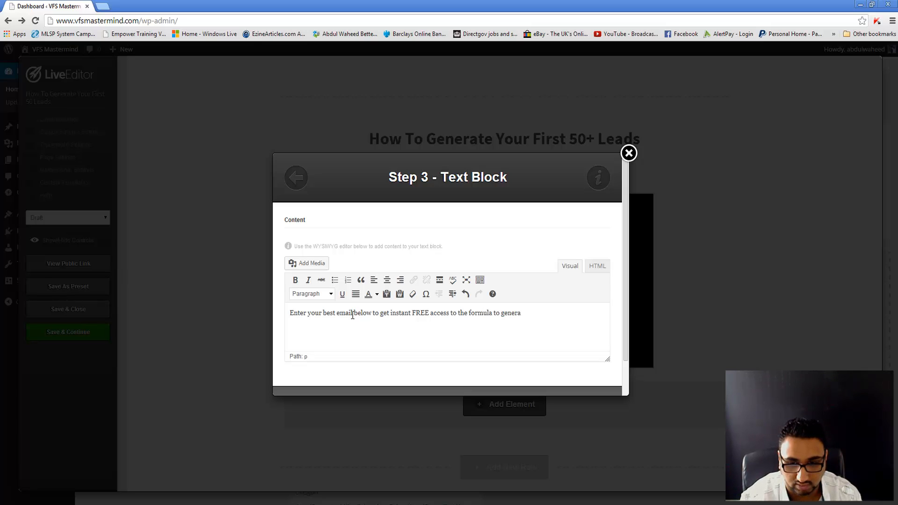
{"action": "type", "text": "ti"}
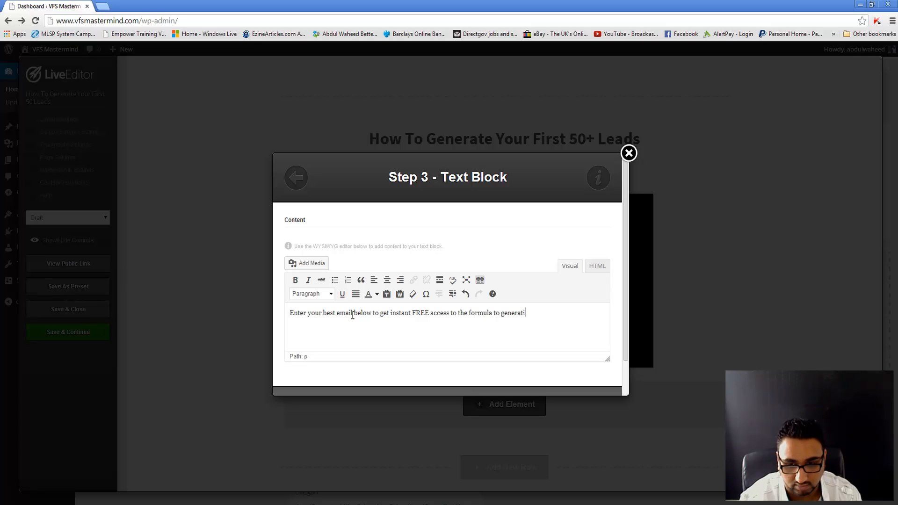
{"action": "type", "text": "ng 50+ lea"}
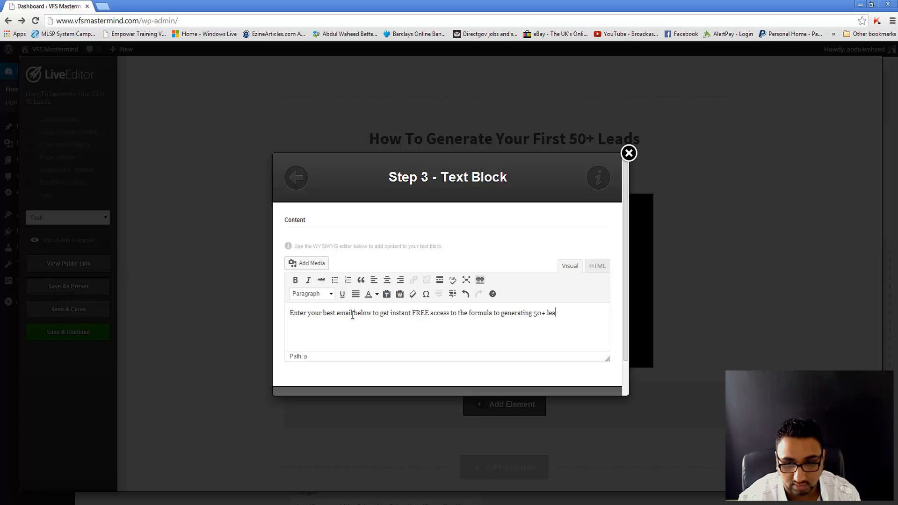
{"action": "type", "text": "ds daily"}
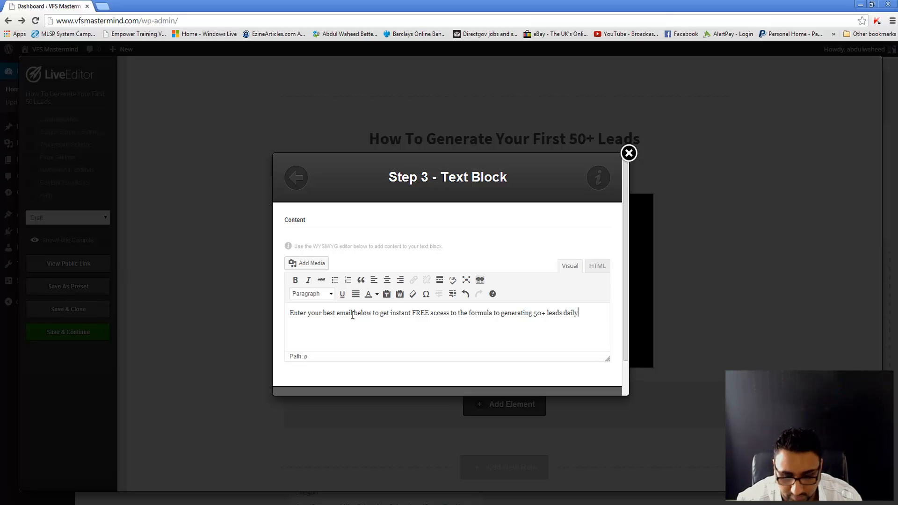
{"action": "scroll", "coordinate": [348, 316], "scroll_direction": "down", "scroll_amount": 2}
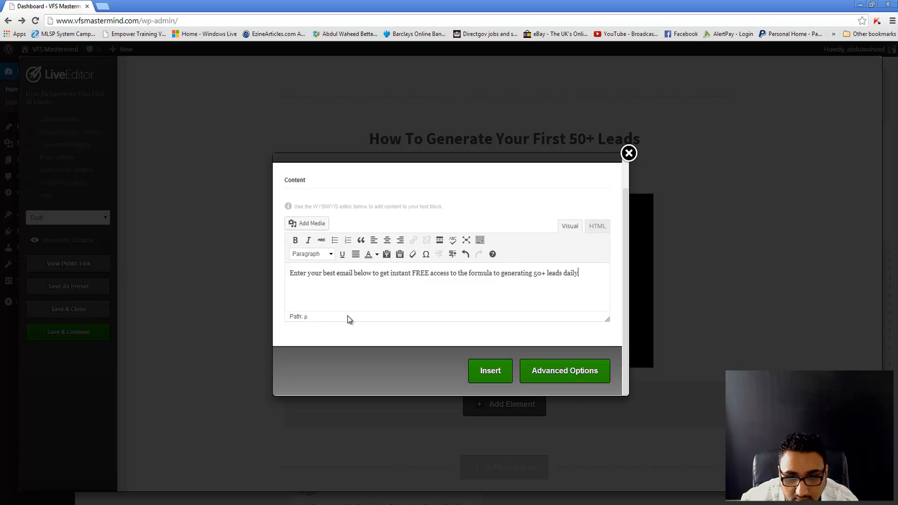
Step: Place the call-to-action text on the page, then reopen it and centre-align it
{"action": "left_click", "coordinate": [482, 373]}
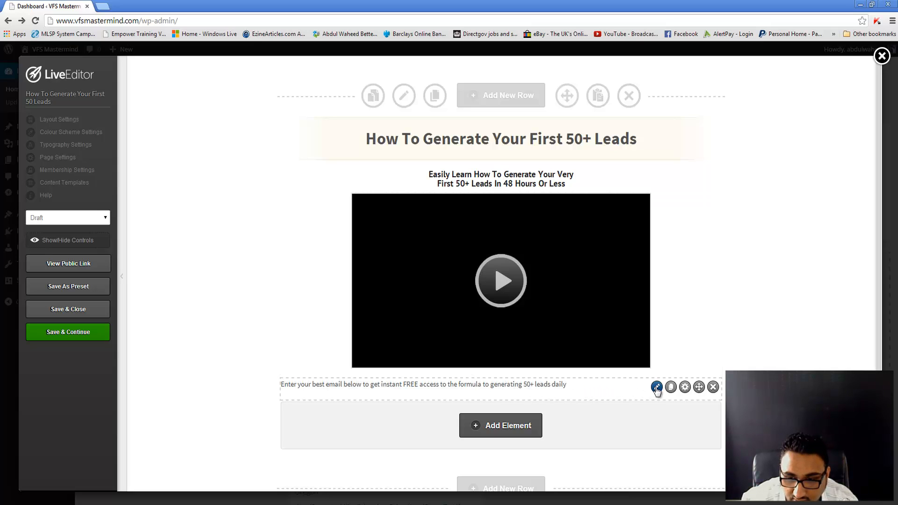
{"action": "left_click", "coordinate": [657, 387]}
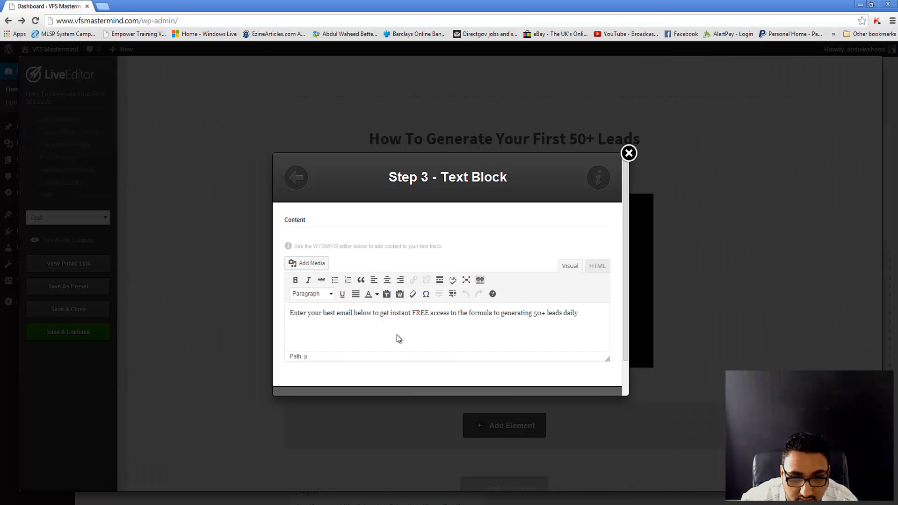
{"action": "scroll", "coordinate": [396, 335], "scroll_direction": "down", "scroll_amount": 1}
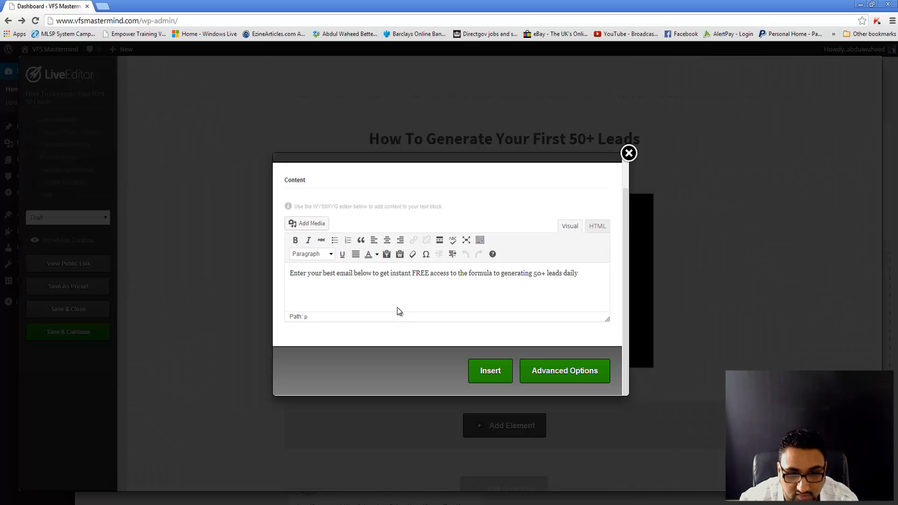
{"action": "left_click", "coordinate": [386, 240]}
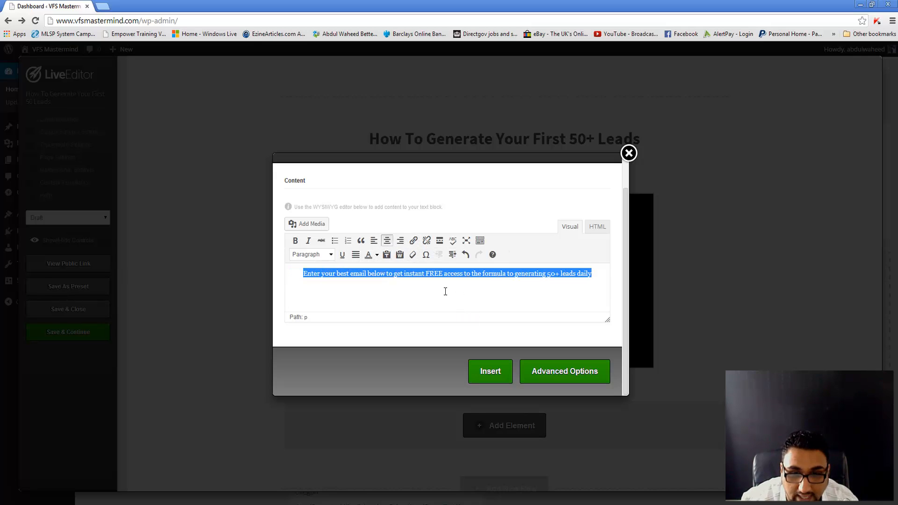
Step: In Advanced Options set the text to 15px Gill Sans and insert the block
{"action": "left_click", "coordinate": [546, 373]}
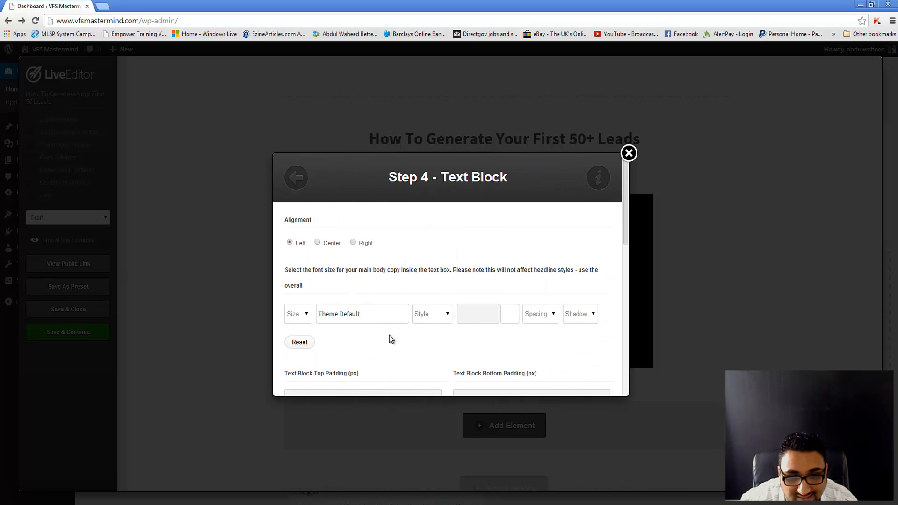
{"action": "scroll", "coordinate": [455, 363], "scroll_direction": "down", "scroll_amount": 1}
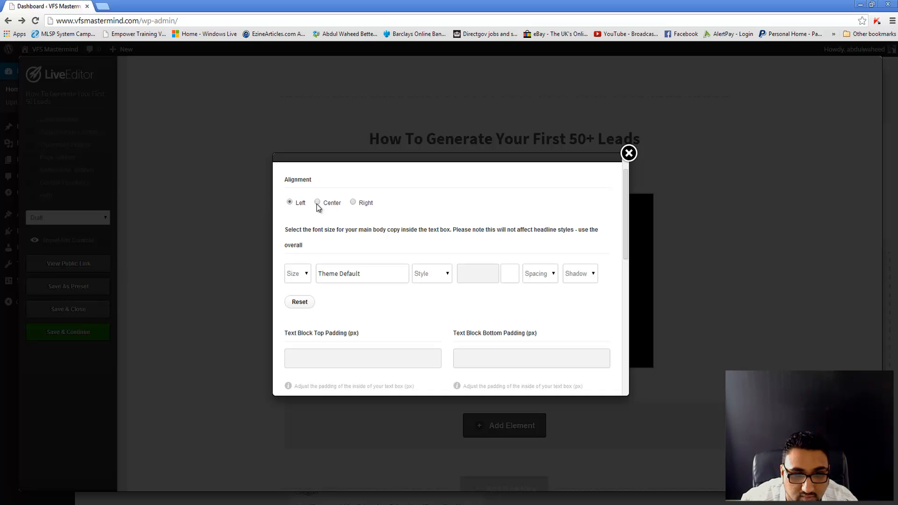
{"action": "left_click", "coordinate": [291, 273]}
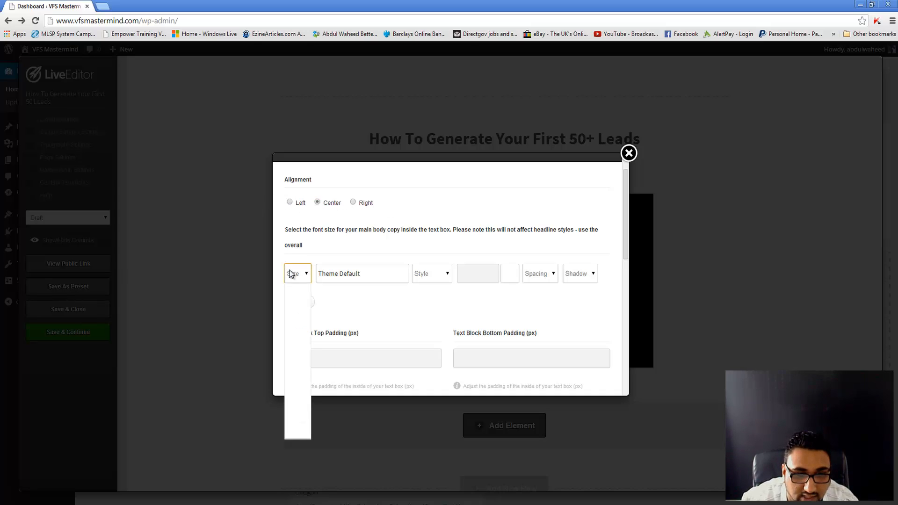
{"action": "left_click", "coordinate": [294, 343]}
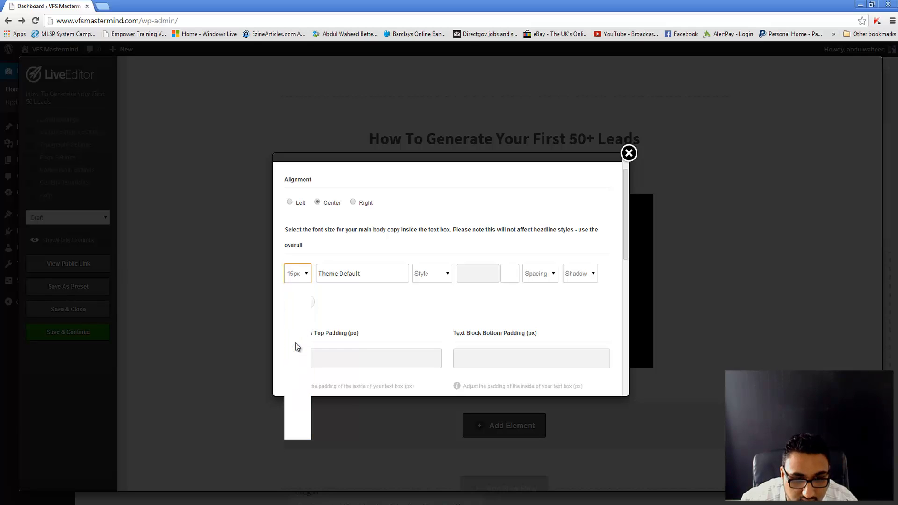
{"action": "left_click", "coordinate": [400, 275]}
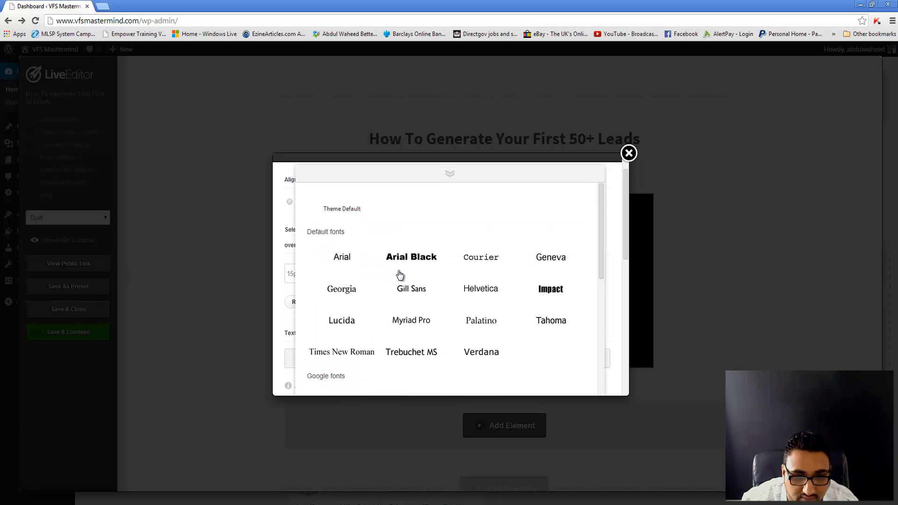
{"action": "left_click", "coordinate": [421, 296]}
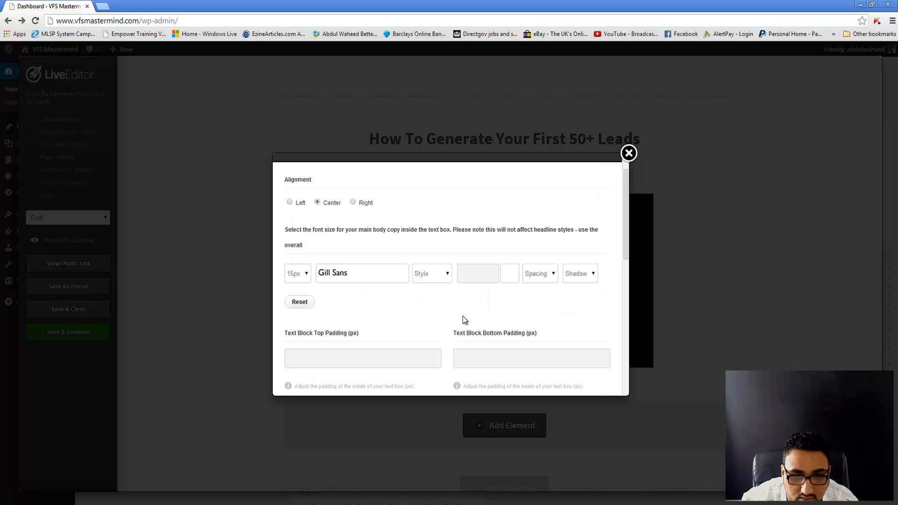
{"action": "scroll", "coordinate": [462, 315], "scroll_direction": "down", "scroll_amount": 1}
{"action": "left_click", "coordinate": [447, 229]}
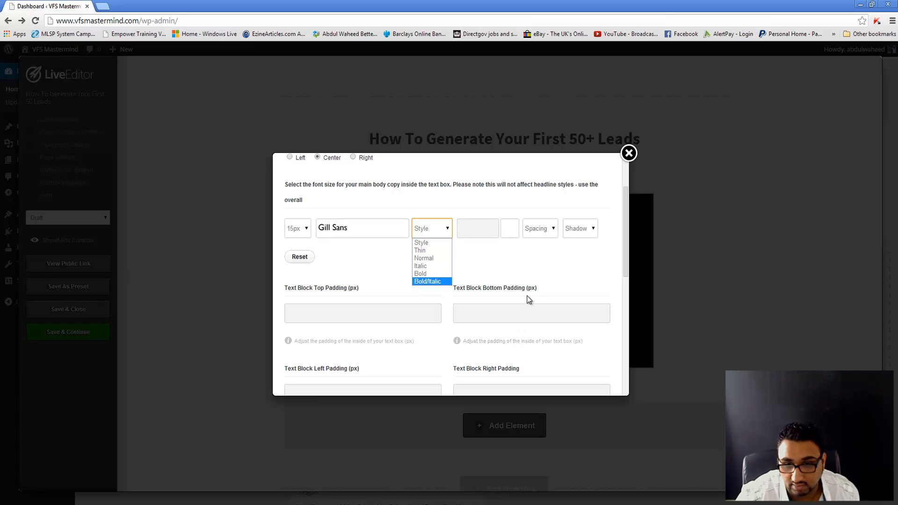
{"action": "left_click", "coordinate": [565, 271]}
{"action": "scroll", "coordinate": [566, 271], "scroll_direction": "down", "scroll_amount": 2}
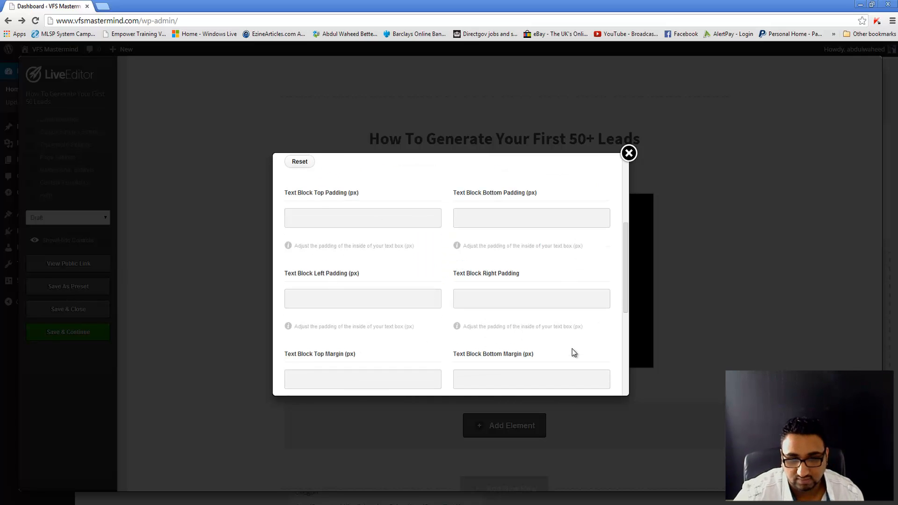
{"action": "scroll", "coordinate": [572, 349], "scroll_direction": "down", "scroll_amount": 5}
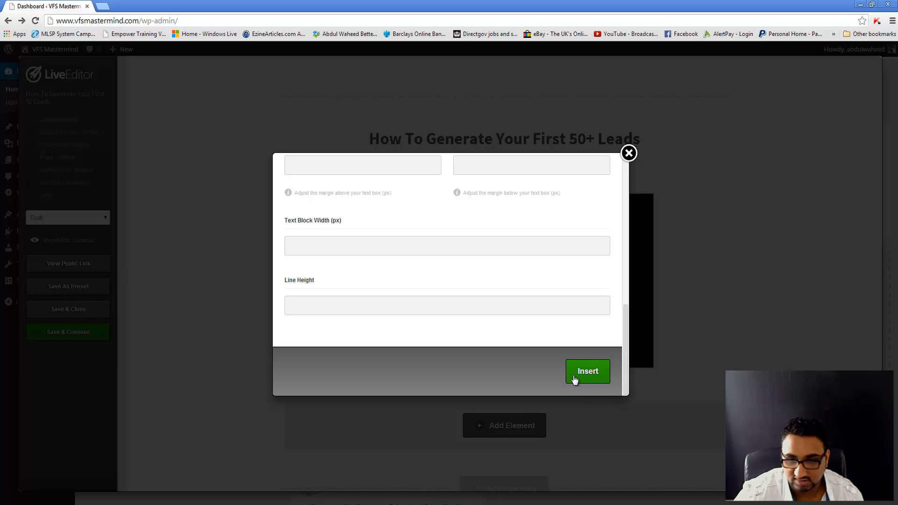
{"action": "left_click", "coordinate": [574, 376]}
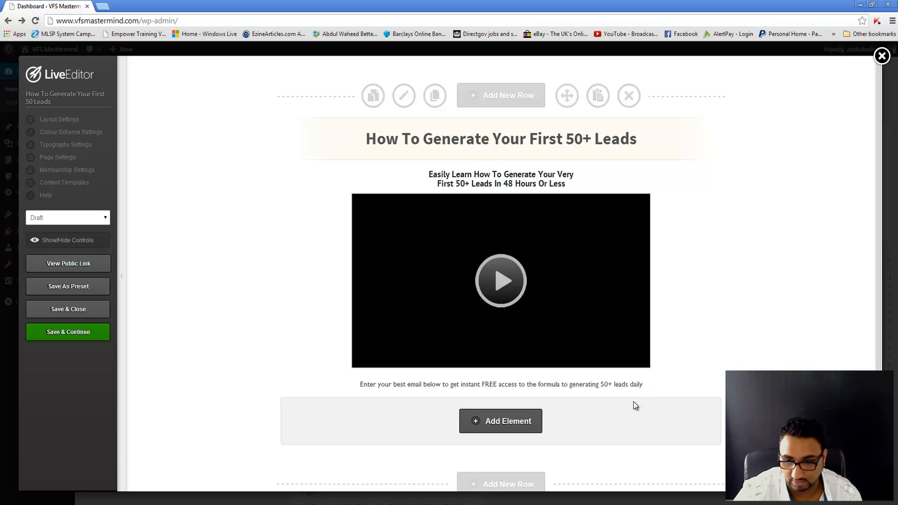
Step: Add a new element below the text, filter by 'opt', choose Optin Box and browse its styles
{"action": "scroll", "coordinate": [561, 403], "scroll_direction": "down", "scroll_amount": 1}
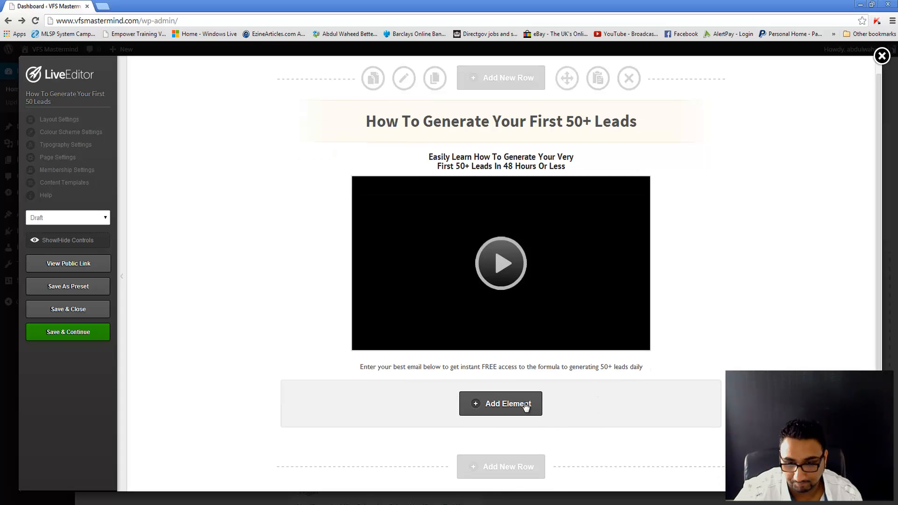
{"action": "left_click", "coordinate": [497, 402]}
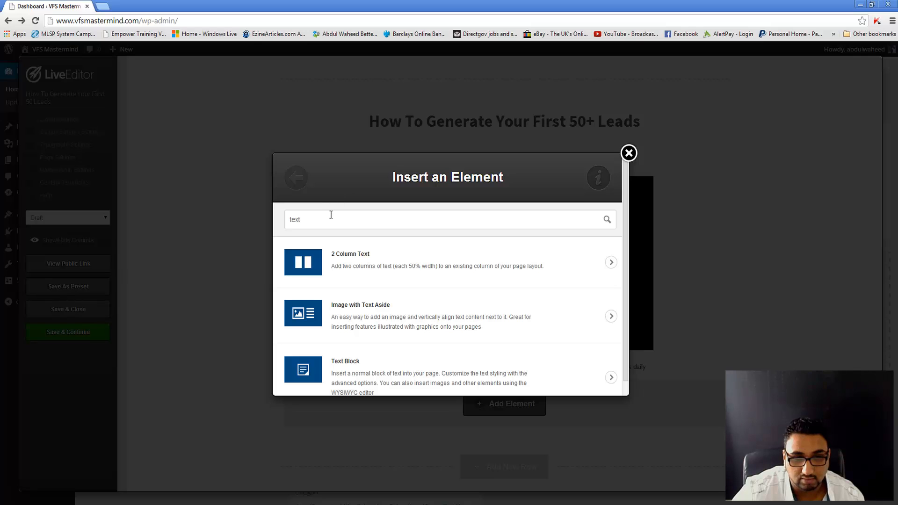
{"action": "key", "text": "BackSpace"}
{"action": "key", "text": "BackSpace"}
{"action": "key", "text": "BackSpace"}
{"action": "key", "text": "BackSpace"}
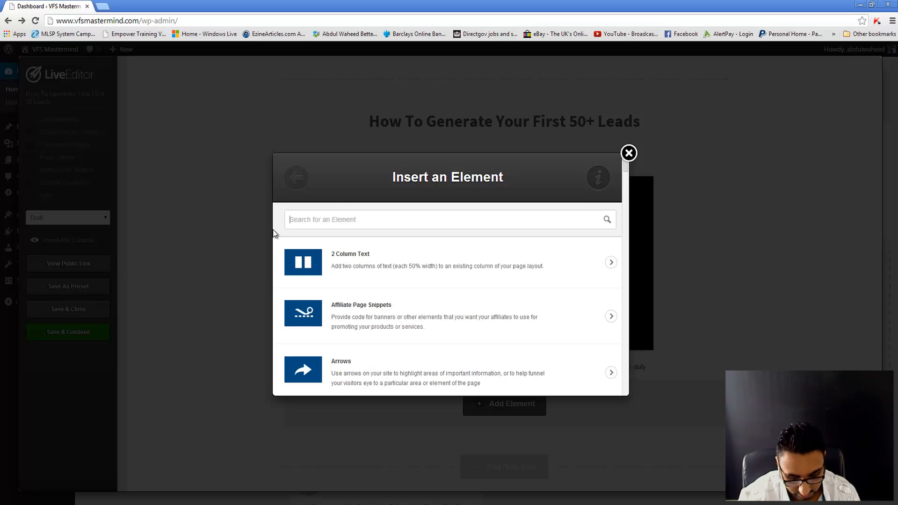
{"action": "type", "text": "opt"}
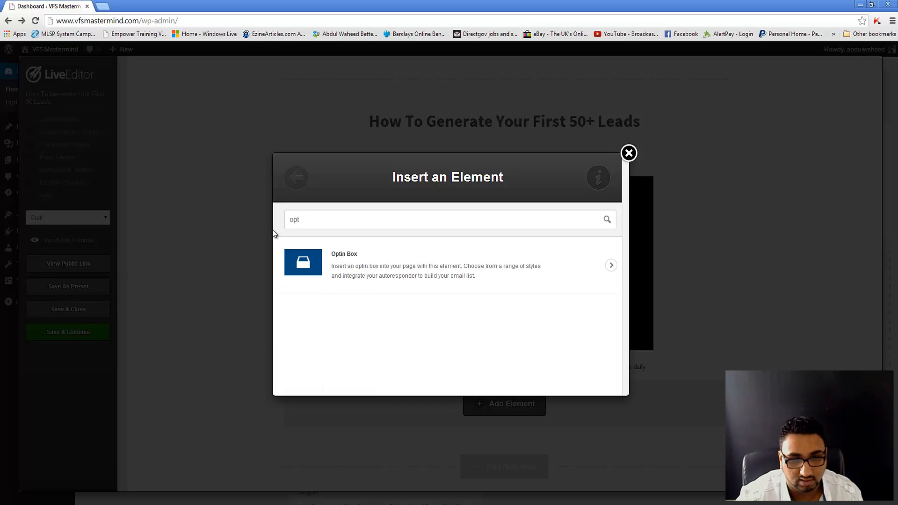
{"action": "left_click", "coordinate": [356, 285]}
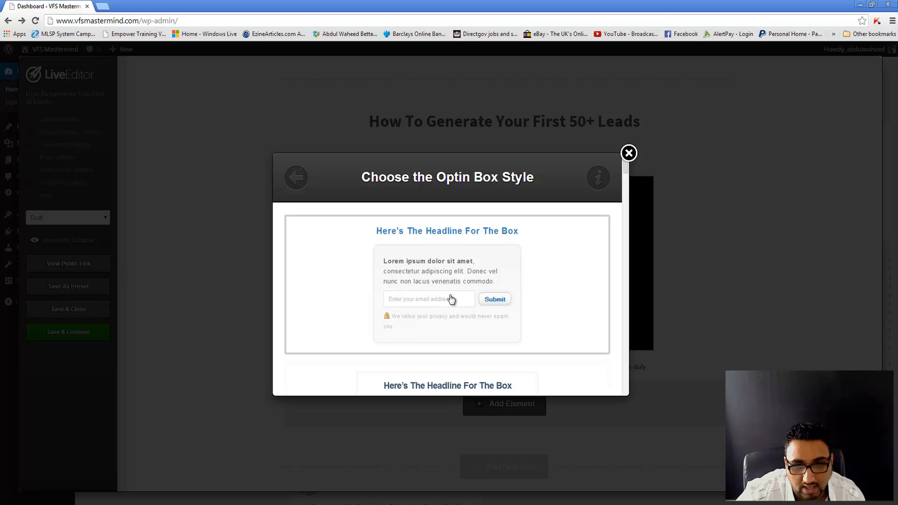
{"action": "scroll", "coordinate": [489, 257], "scroll_direction": "down", "scroll_amount": 3}
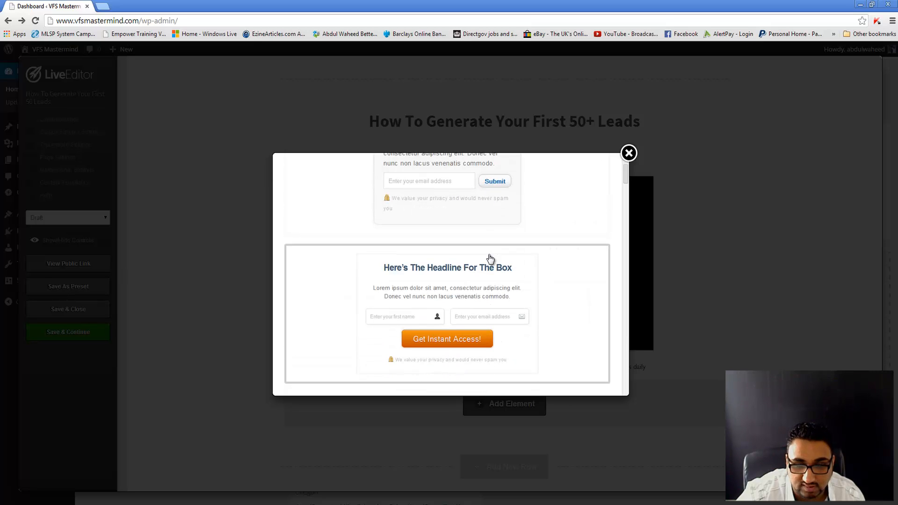
{"action": "scroll", "coordinate": [490, 259], "scroll_direction": "down", "scroll_amount": 1}
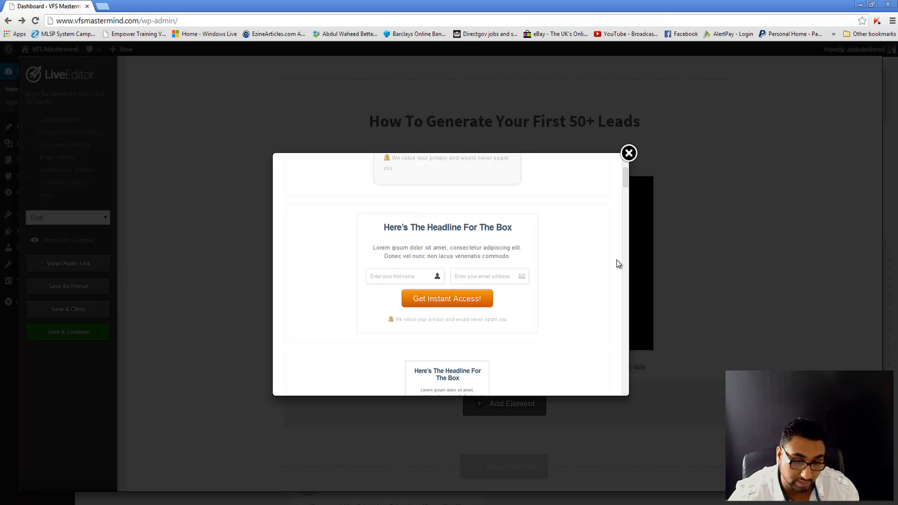
{"action": "scroll", "coordinate": [617, 260], "scroll_direction": "down", "scroll_amount": 10}
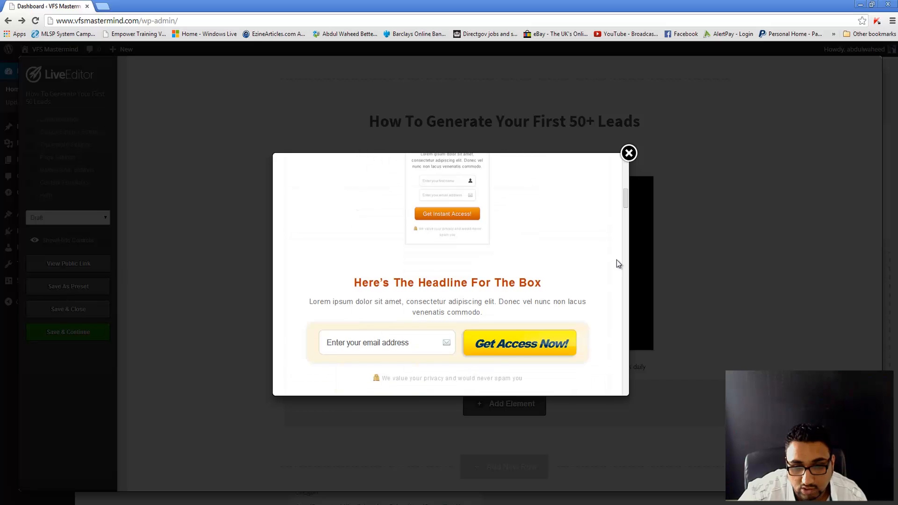
{"action": "scroll", "coordinate": [617, 264], "scroll_direction": "down", "scroll_amount": 10}
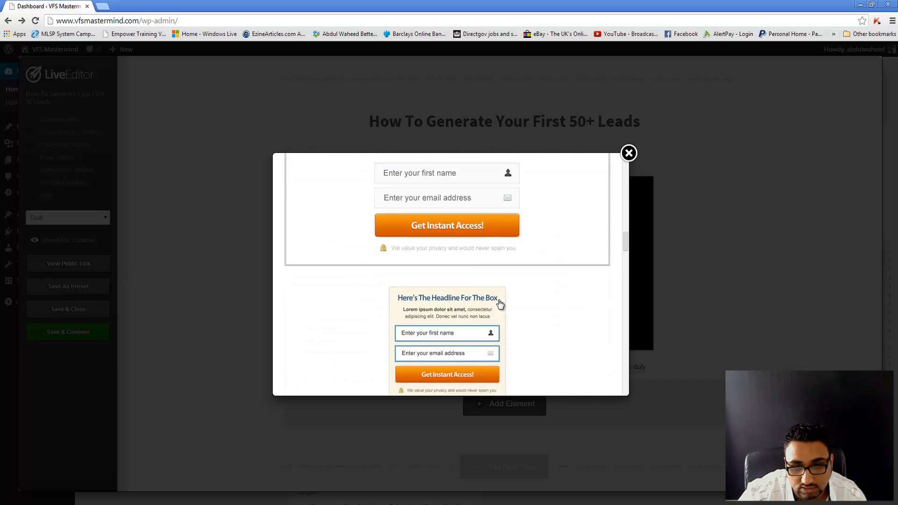
{"action": "scroll", "coordinate": [463, 266], "scroll_direction": "up", "scroll_amount": 1}
Step: Pick the orange Get Instant Access! opt-in style and set integration to Custom form, Form HTML empty
{"action": "left_click", "coordinate": [461, 267]}
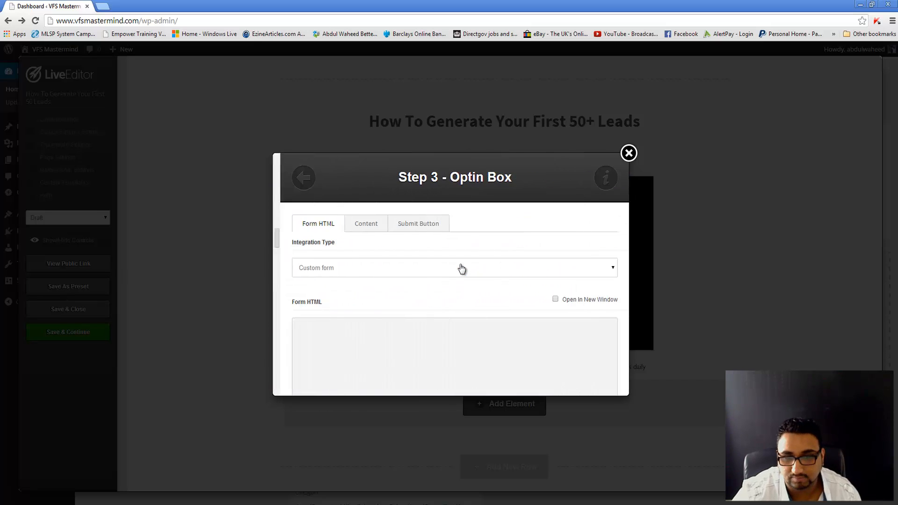
{"action": "left_click", "coordinate": [326, 253]}
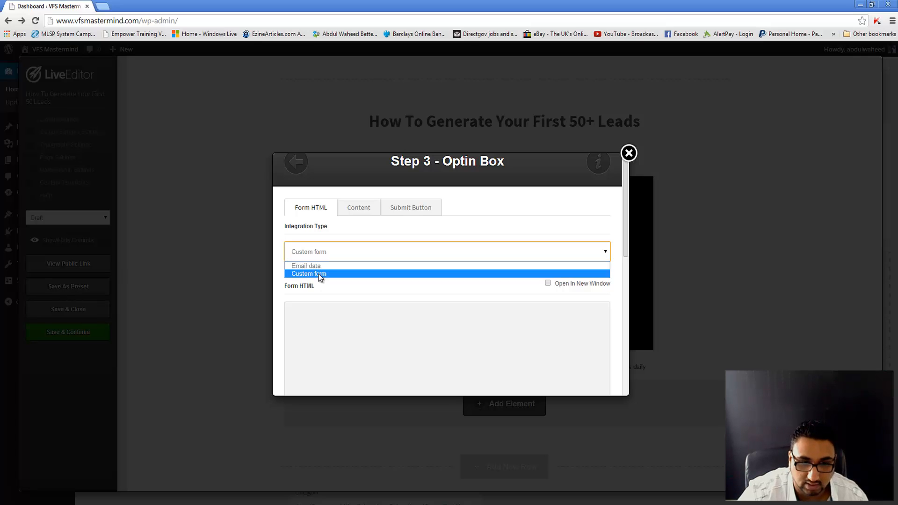
{"action": "left_click", "coordinate": [320, 277]}
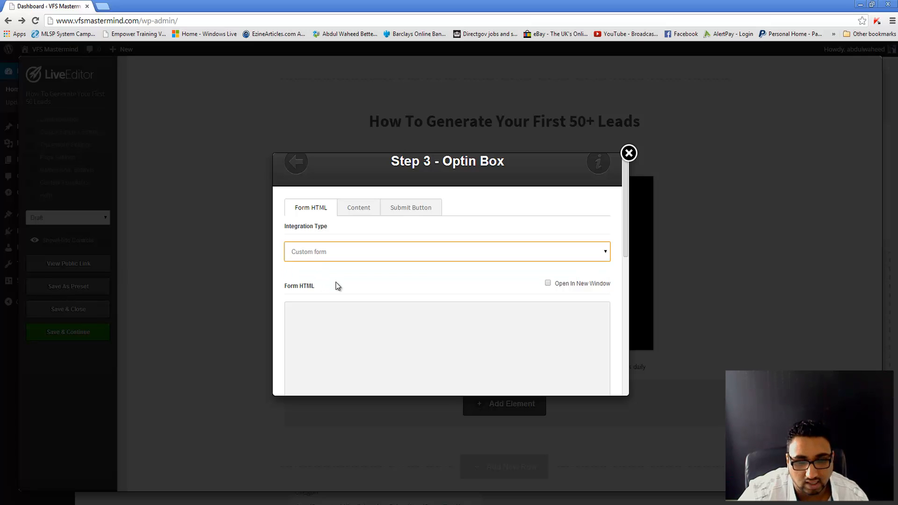
{"action": "left_click", "coordinate": [363, 334]}
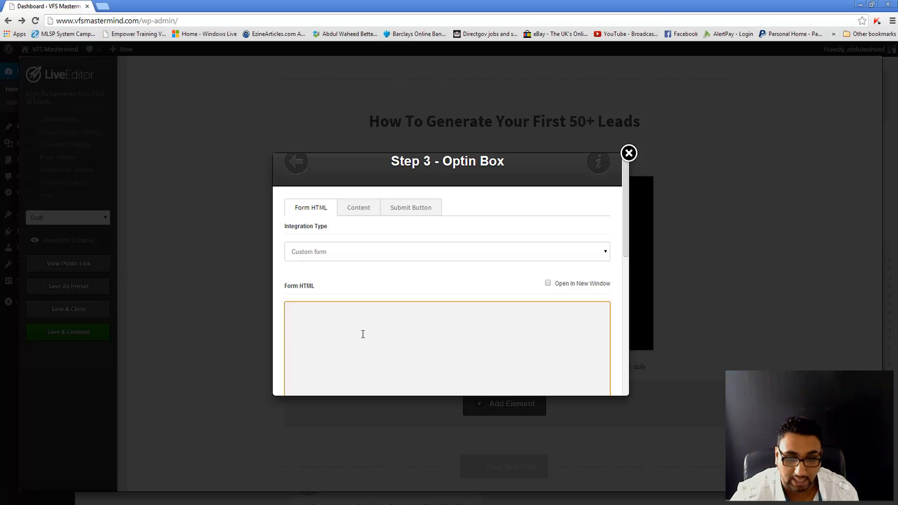
{"action": "scroll", "coordinate": [363, 334], "scroll_direction": "down", "scroll_amount": 2}
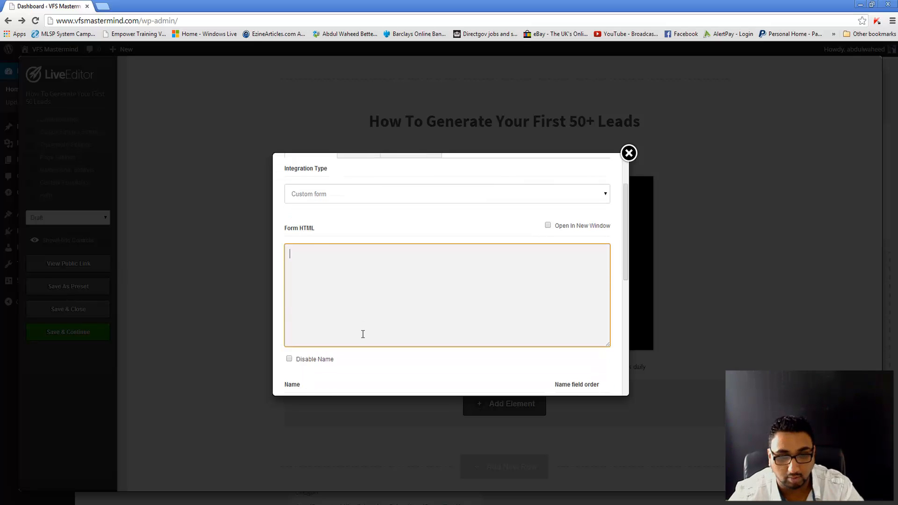
{"action": "scroll", "coordinate": [363, 334], "scroll_direction": "down", "scroll_amount": 5}
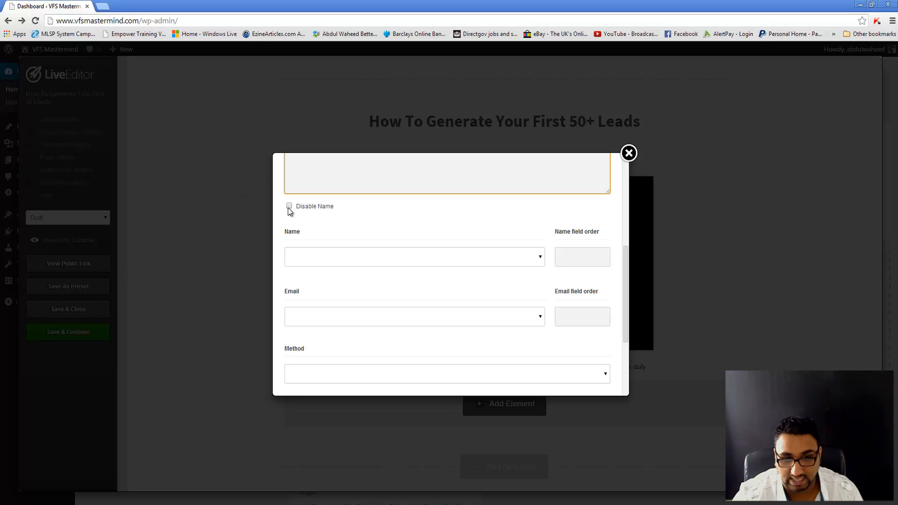
{"action": "scroll", "coordinate": [290, 211], "scroll_direction": "down", "scroll_amount": 4}
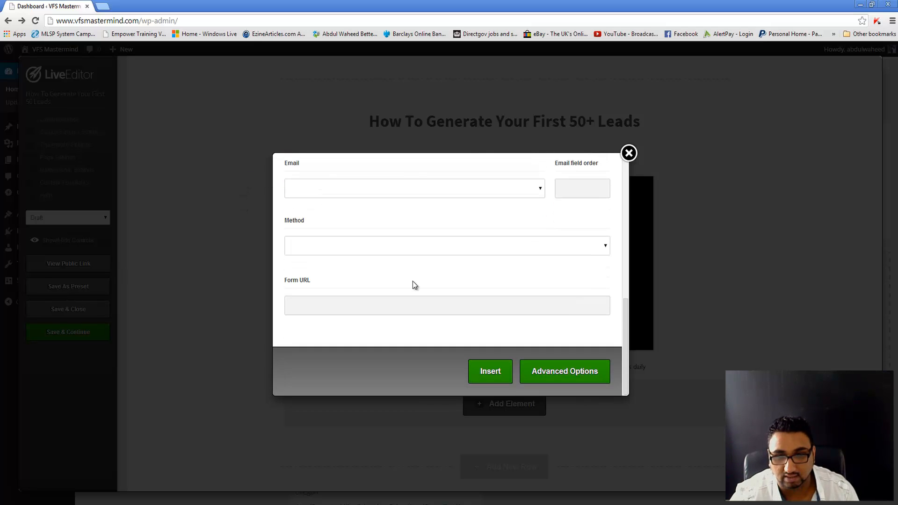
{"action": "scroll", "coordinate": [448, 300], "scroll_direction": "up", "scroll_amount": 5}
{"action": "scroll", "coordinate": [452, 307], "scroll_direction": "up", "scroll_amount": 5}
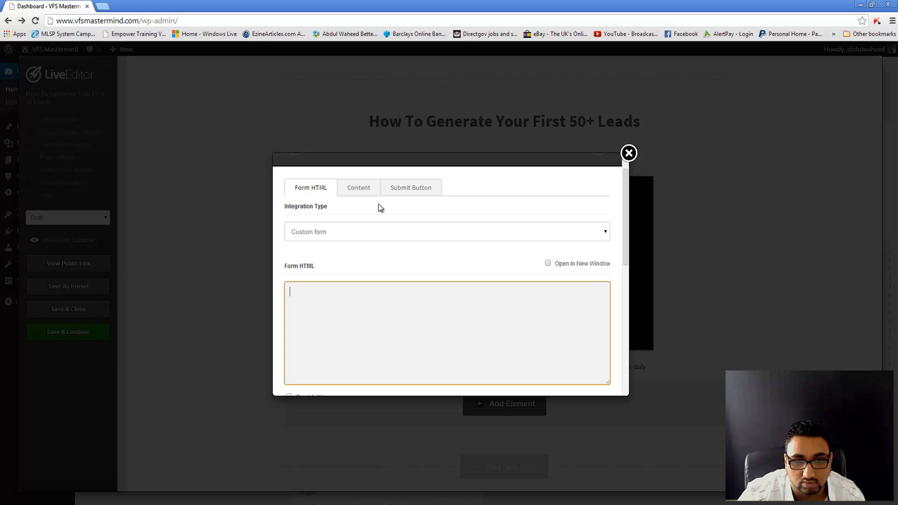
Step: On the Submit Button settings, keep the default button style labelled 'Get Instant Access!'
{"action": "left_click", "coordinate": [362, 190]}
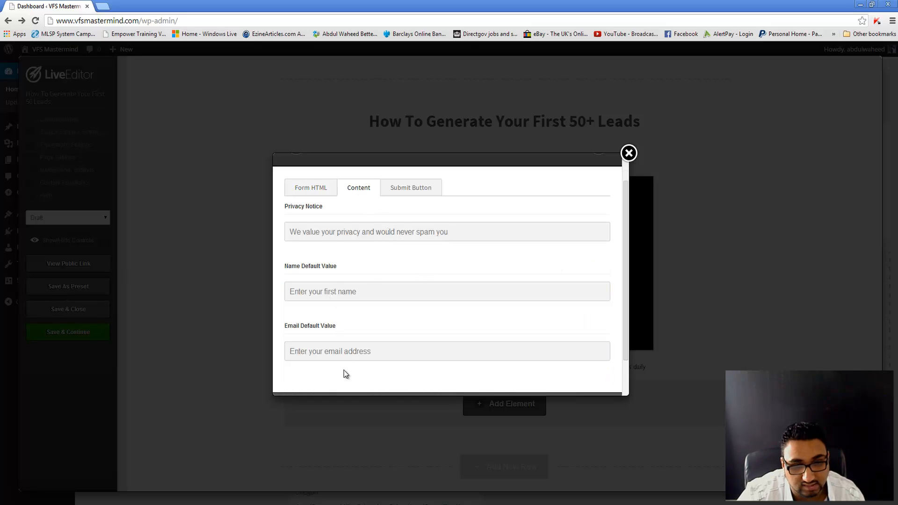
{"action": "scroll", "coordinate": [358, 381], "scroll_direction": "down", "scroll_amount": 2}
{"action": "scroll", "coordinate": [365, 332], "scroll_direction": "up", "scroll_amount": 1}
{"action": "scroll", "coordinate": [384, 287], "scroll_direction": "up", "scroll_amount": 1}
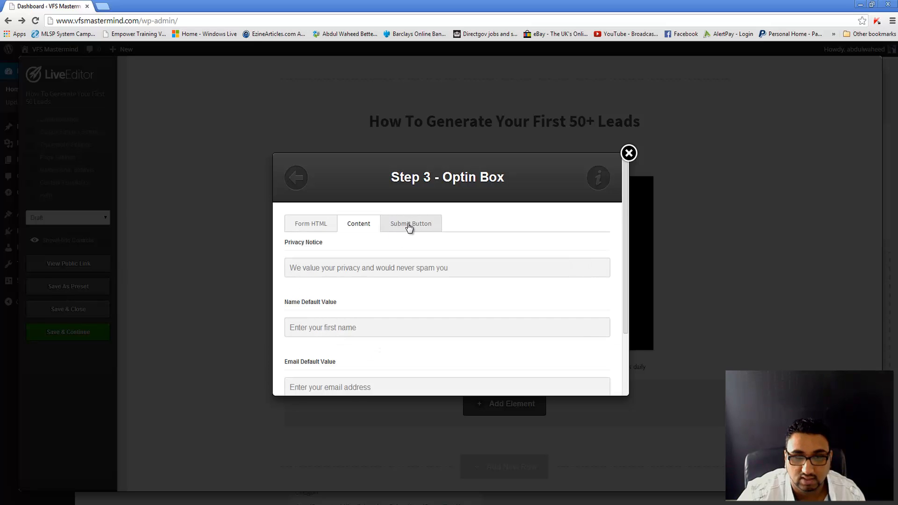
{"action": "left_click", "coordinate": [410, 225]}
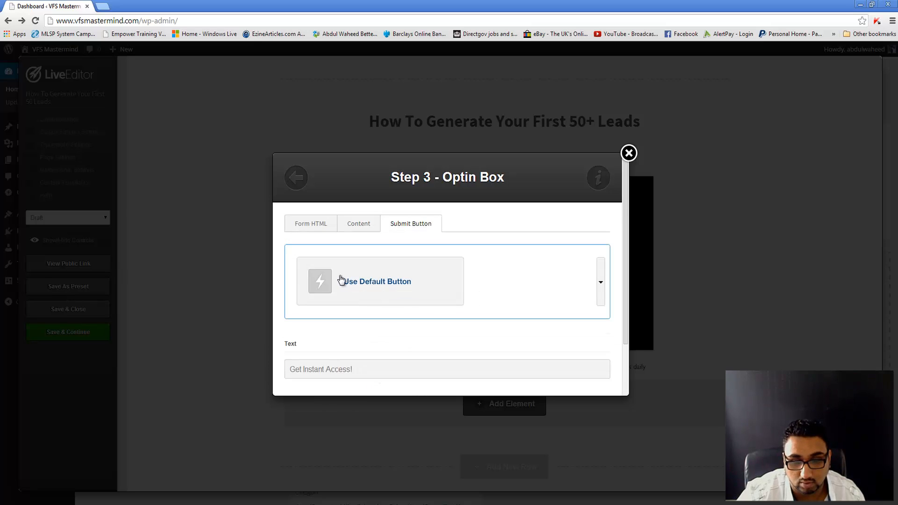
{"action": "scroll", "coordinate": [482, 244], "scroll_direction": "down", "scroll_amount": 1}
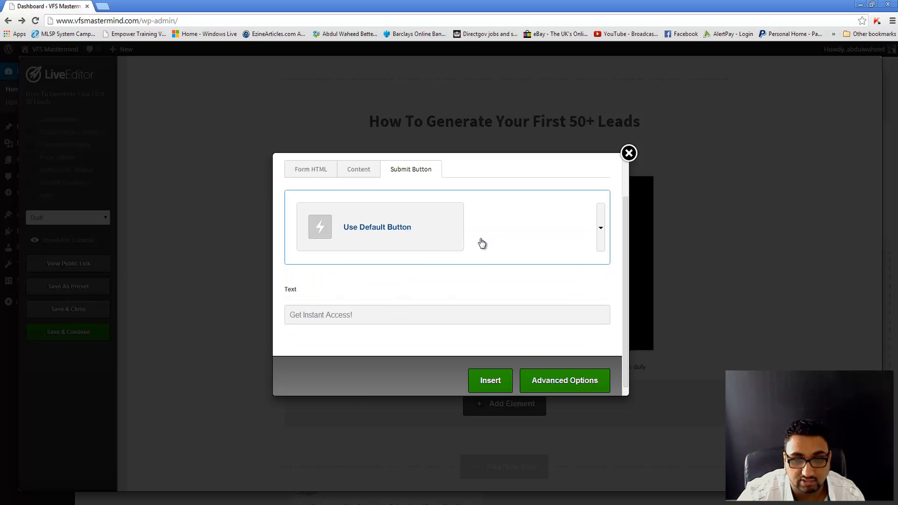
{"action": "left_click", "coordinate": [437, 226]}
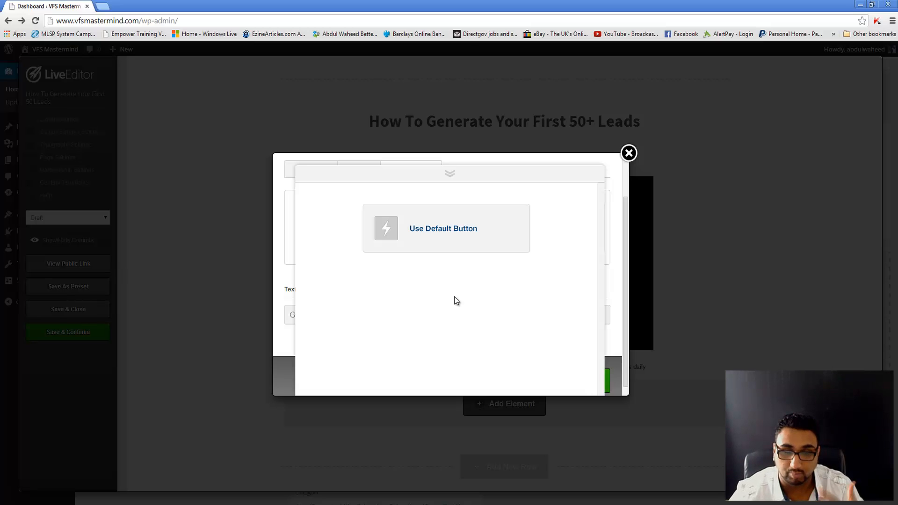
{"action": "left_click", "coordinate": [609, 284]}
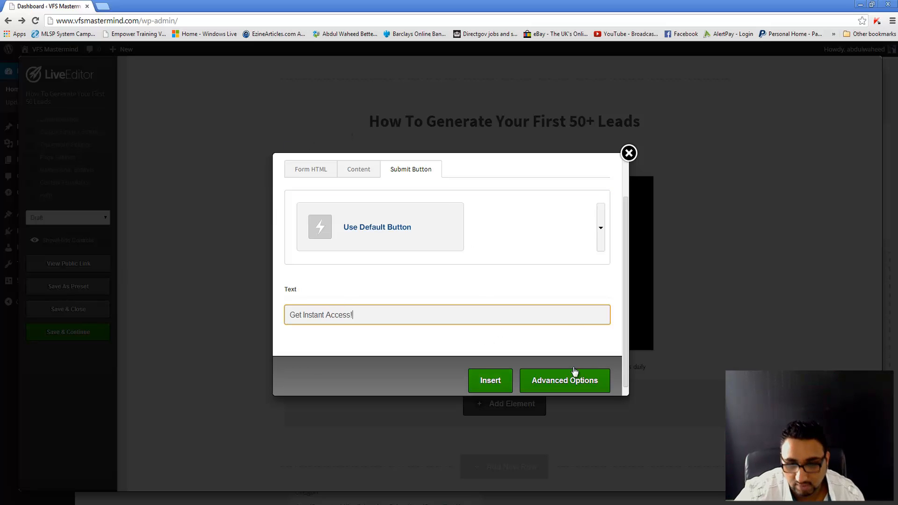
Step: Insert the opt-in form and scroll the page to check it beneath the call-to-action line
{"action": "left_click", "coordinate": [490, 381]}
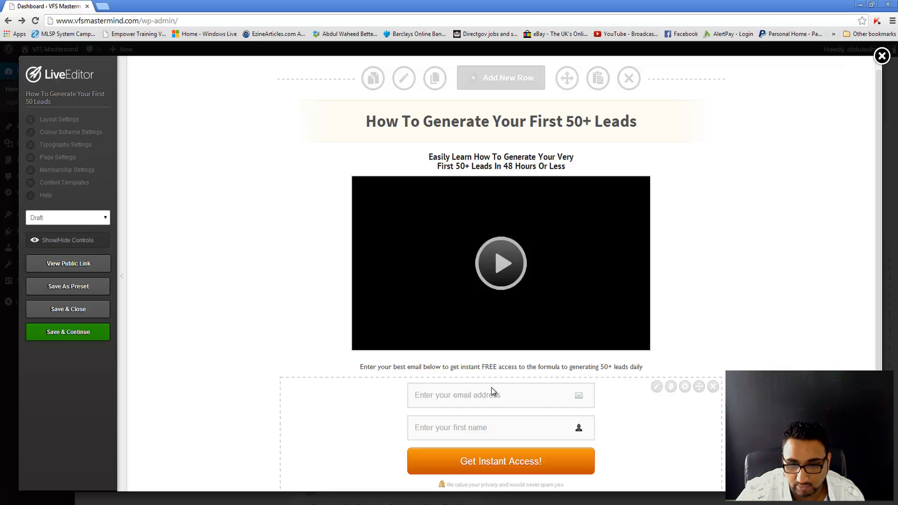
{"action": "scroll", "coordinate": [491, 391], "scroll_direction": "down", "scroll_amount": 3}
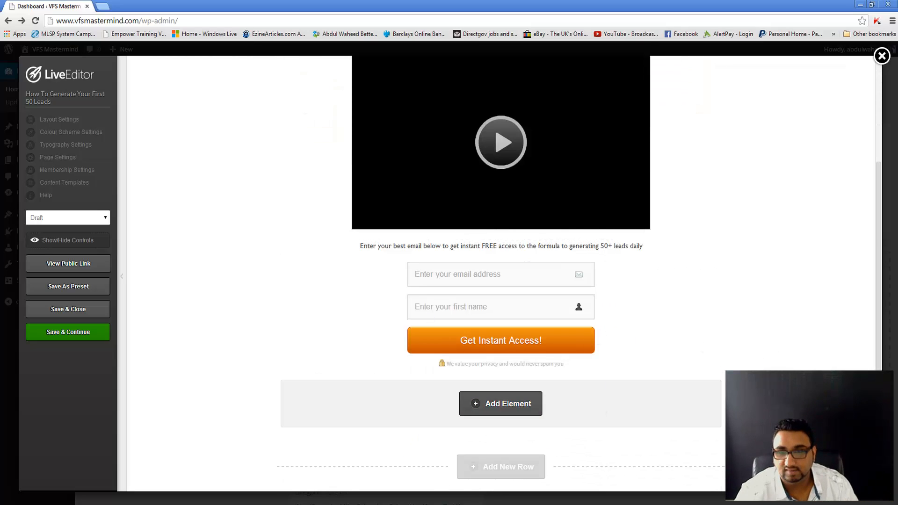
{"action": "scroll", "coordinate": [500, 271], "scroll_direction": "up", "scroll_amount": 3}
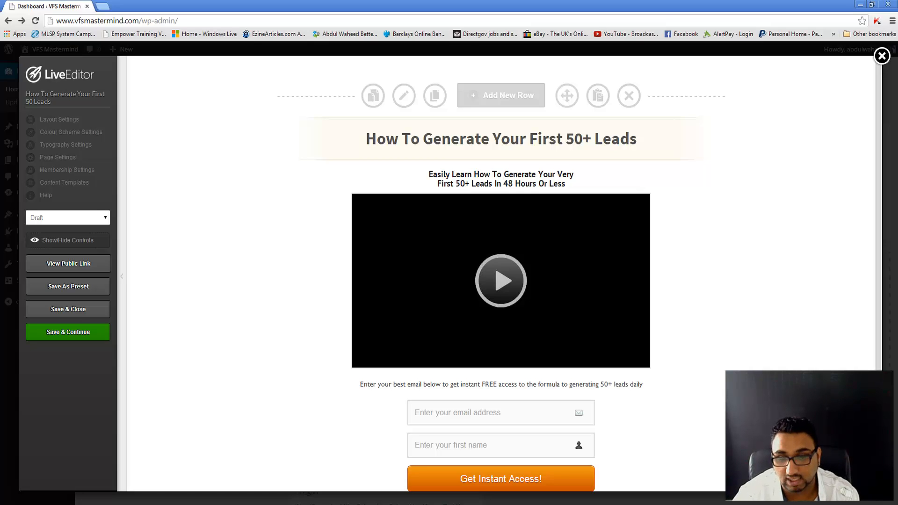
{"action": "scroll", "coordinate": [641, 372], "scroll_direction": "down", "scroll_amount": 3}
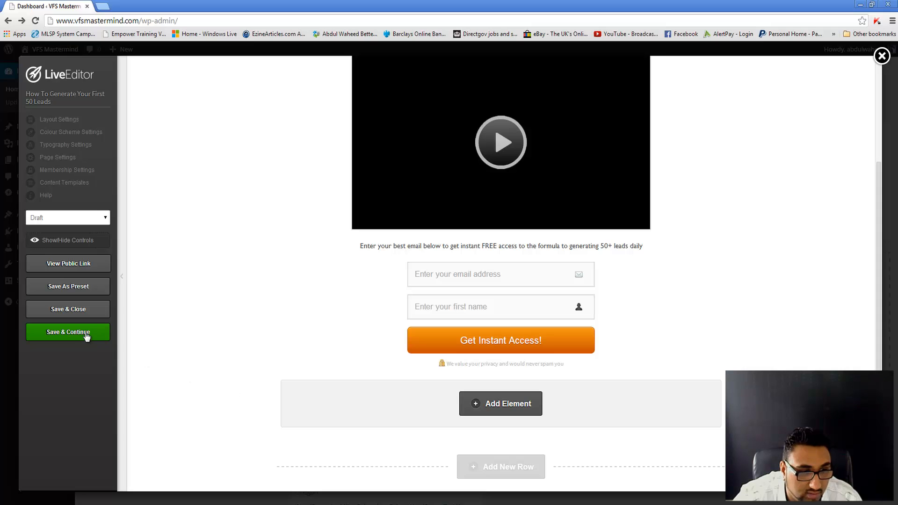
Step: Save the page with Save & Continue, confirm OK, and close the first public preview tab
{"action": "left_click", "coordinate": [71, 268]}
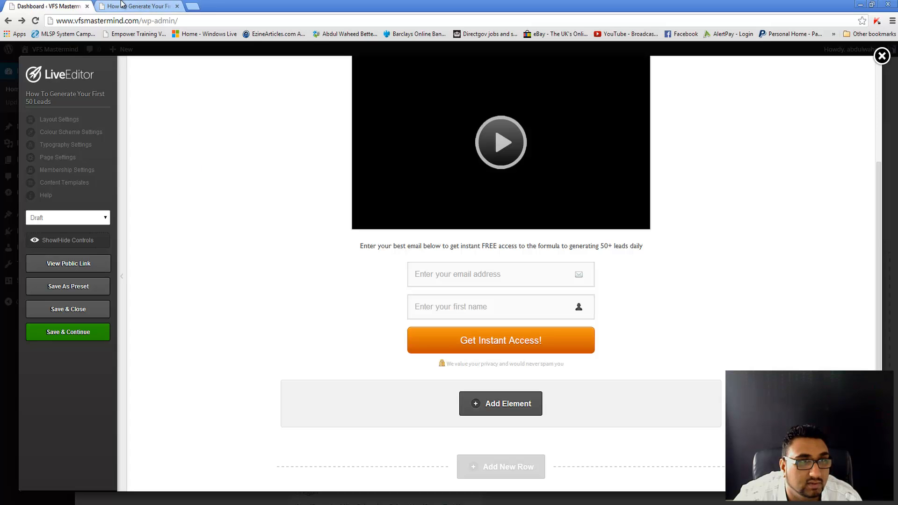
{"action": "left_click", "coordinate": [123, 5]}
{"action": "left_click", "coordinate": [52, 6]}
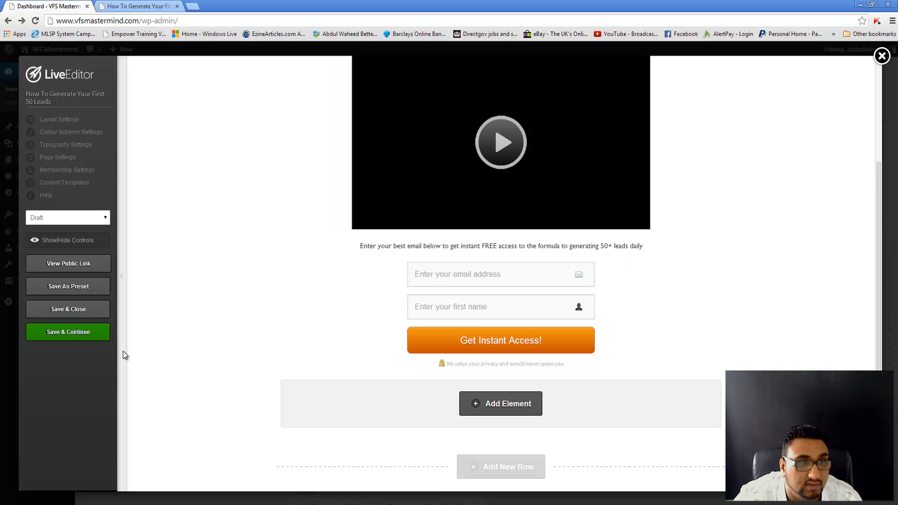
{"action": "left_click", "coordinate": [80, 331]}
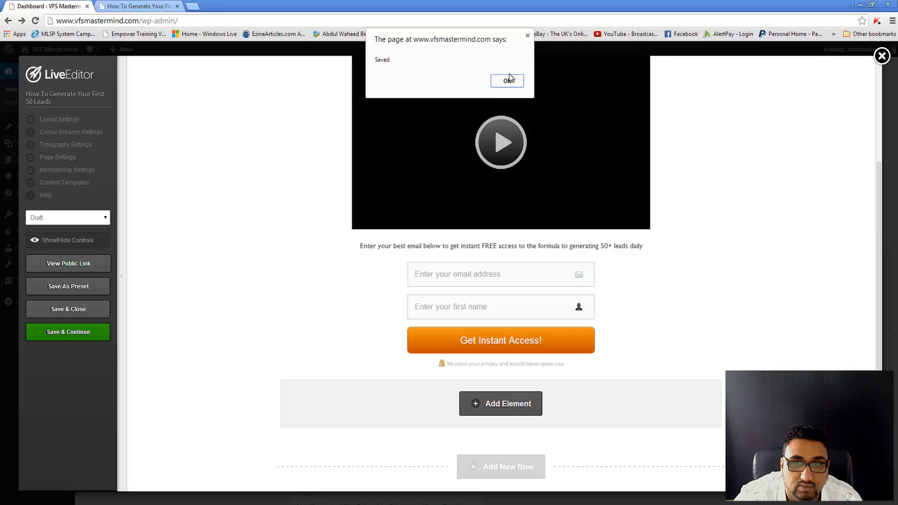
{"action": "left_click", "coordinate": [503, 83]}
{"action": "left_click", "coordinate": [121, 6]}
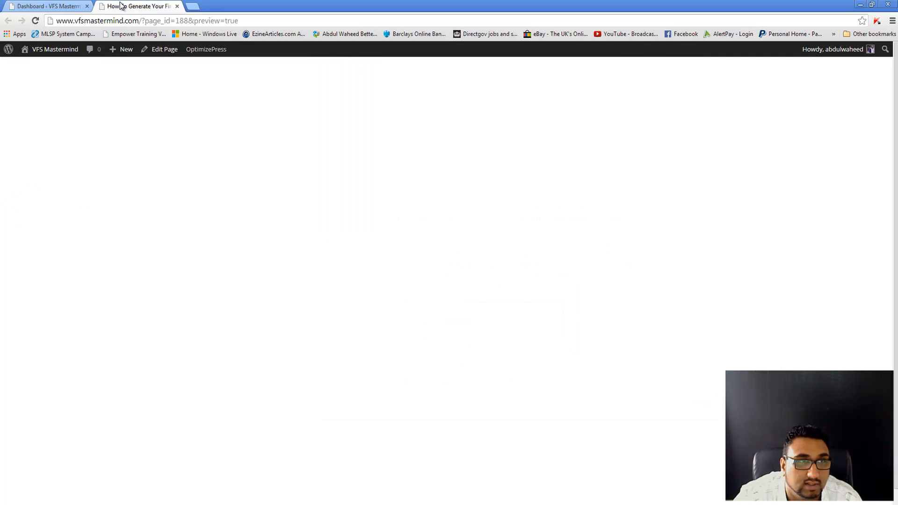
{"action": "key", "text": "ctrl+w"}
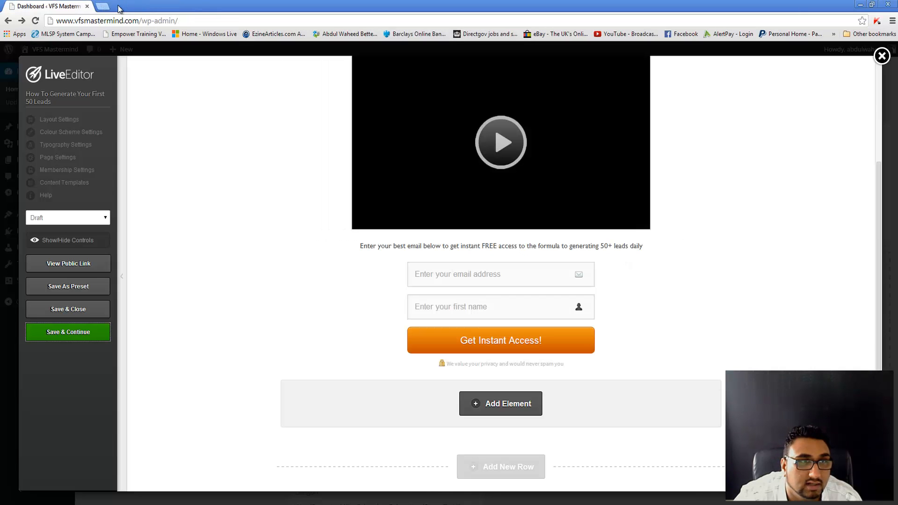
Step: Preview the public page again, then close LiveEditor and confirm leaving for the Dashboard
{"action": "left_click", "coordinate": [68, 264]}
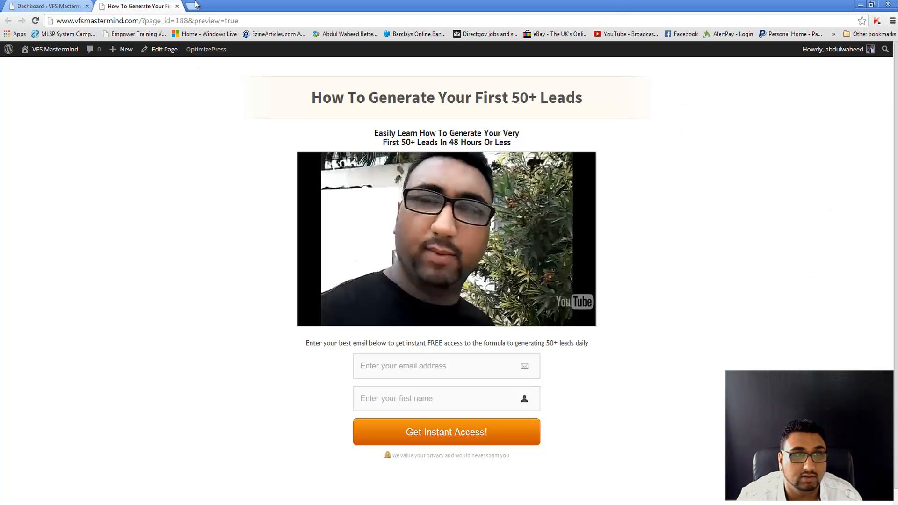
{"action": "left_click", "coordinate": [36, 5]}
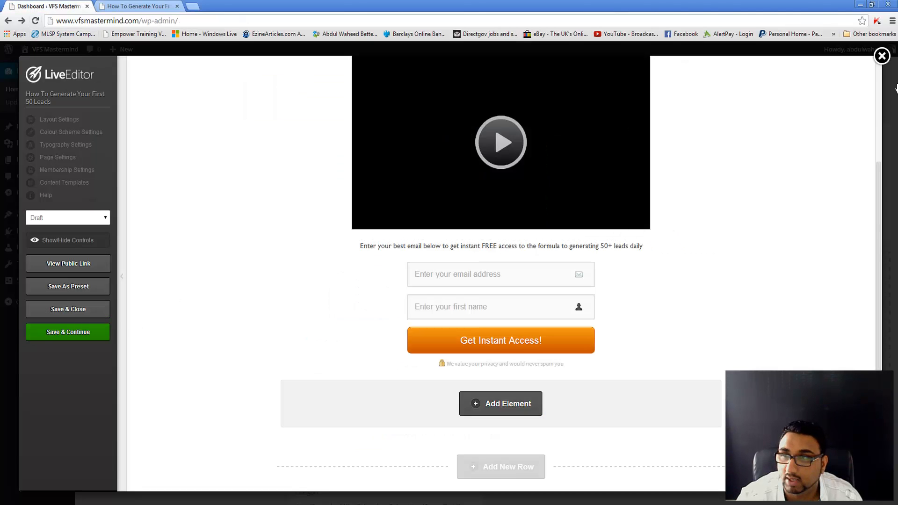
{"action": "left_click", "coordinate": [881, 56]}
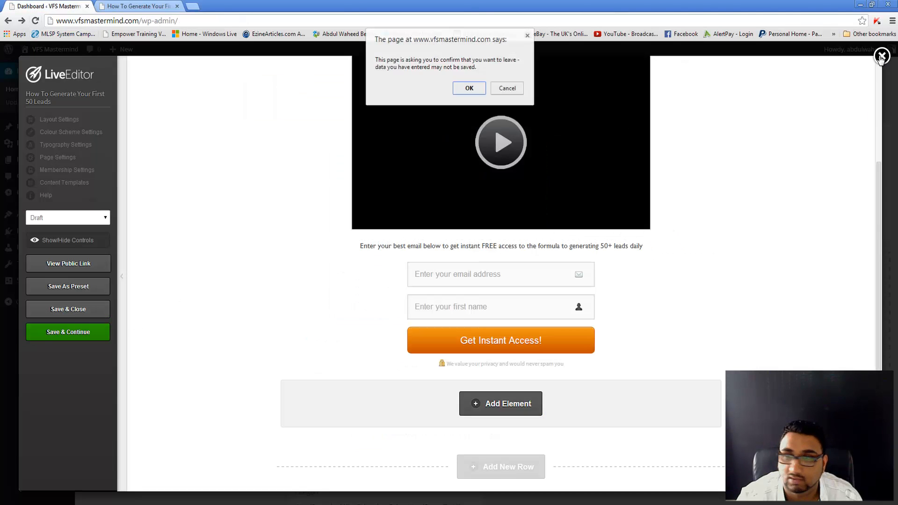
{"action": "left_click", "coordinate": [468, 87]}
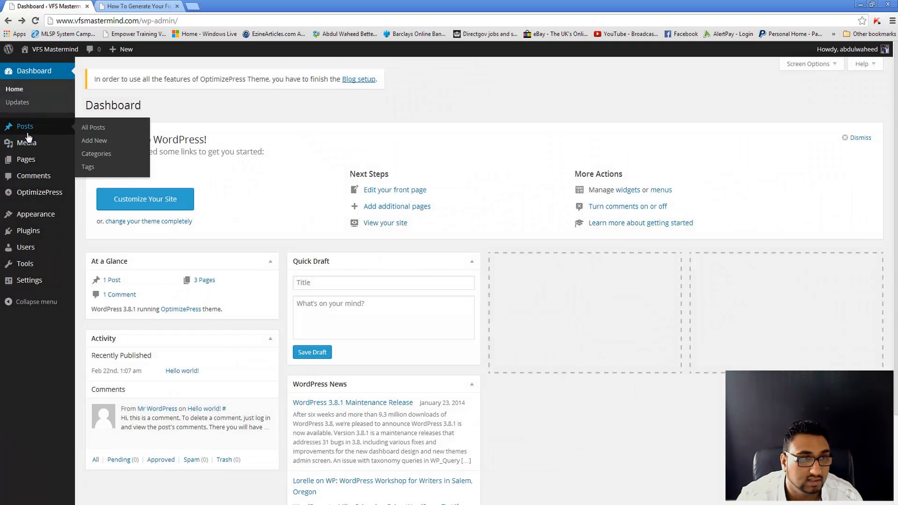
Step: From All Pages, launch the Live Editor for 'VFS – Vision For Success' and go to its new tab
{"action": "mouse_move", "coordinate": [43, 167]}
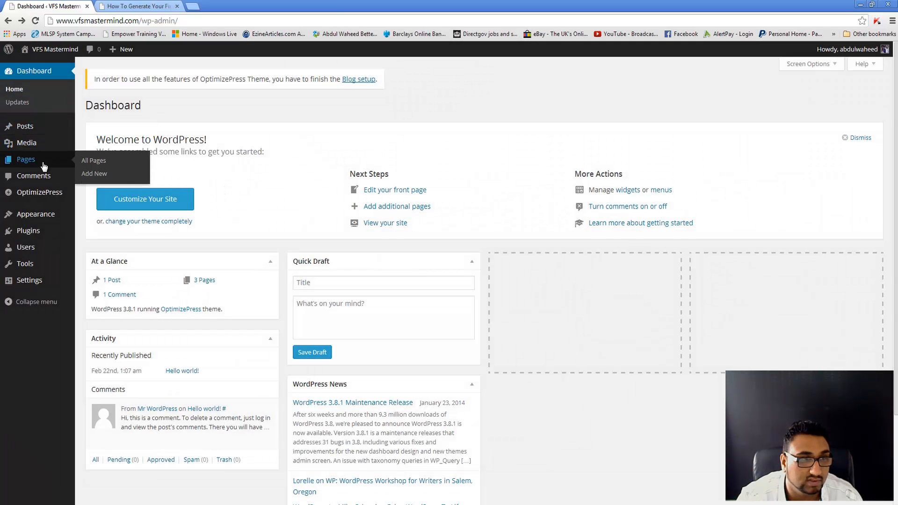
{"action": "left_click", "coordinate": [94, 164]}
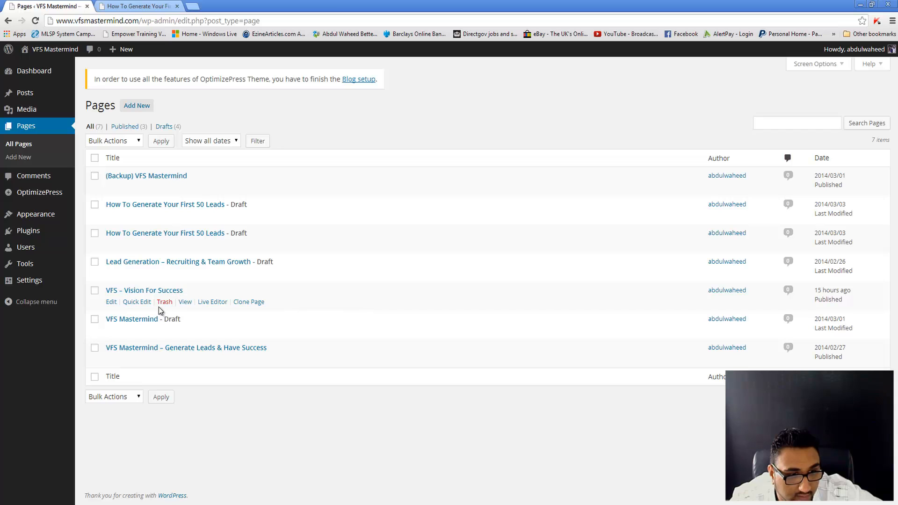
{"action": "left_click", "coordinate": [215, 304]}
{"action": "left_click", "coordinate": [224, 5]}
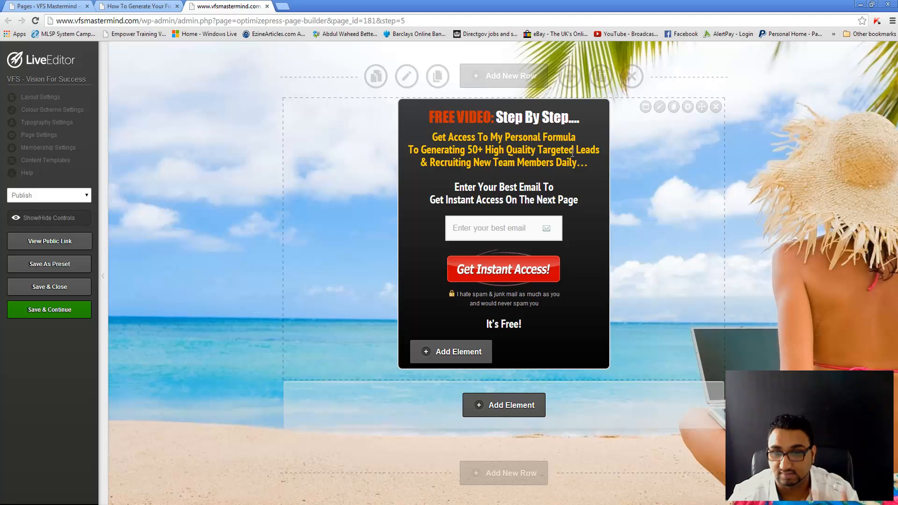
{"action": "left_click", "coordinate": [647, 110]}
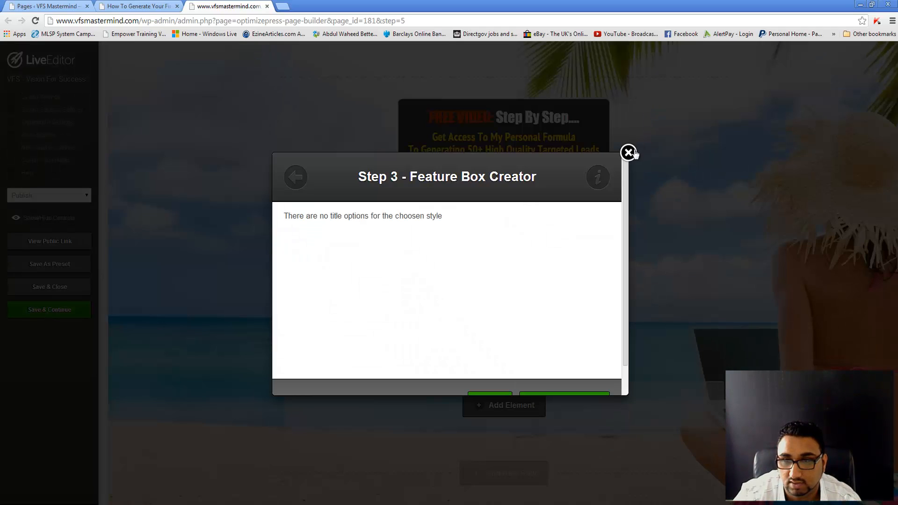
{"action": "left_click", "coordinate": [629, 152]}
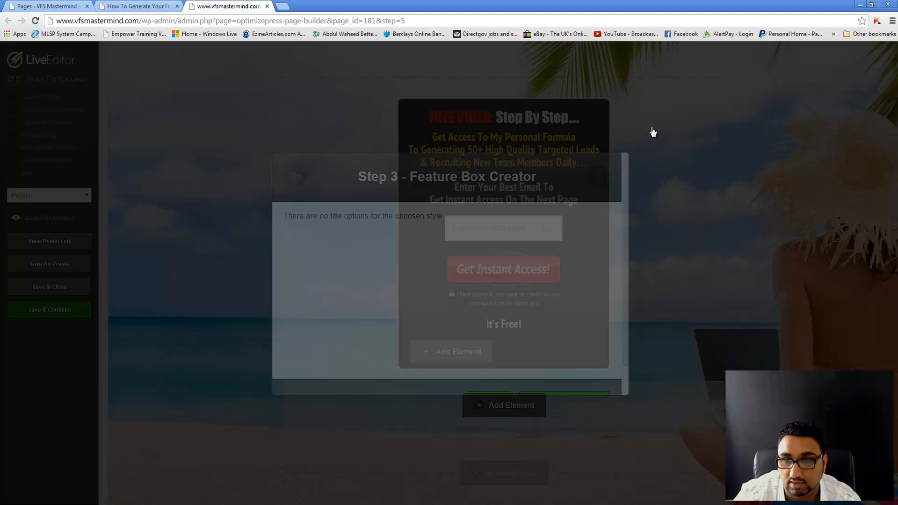
{"action": "left_click", "coordinate": [660, 108]}
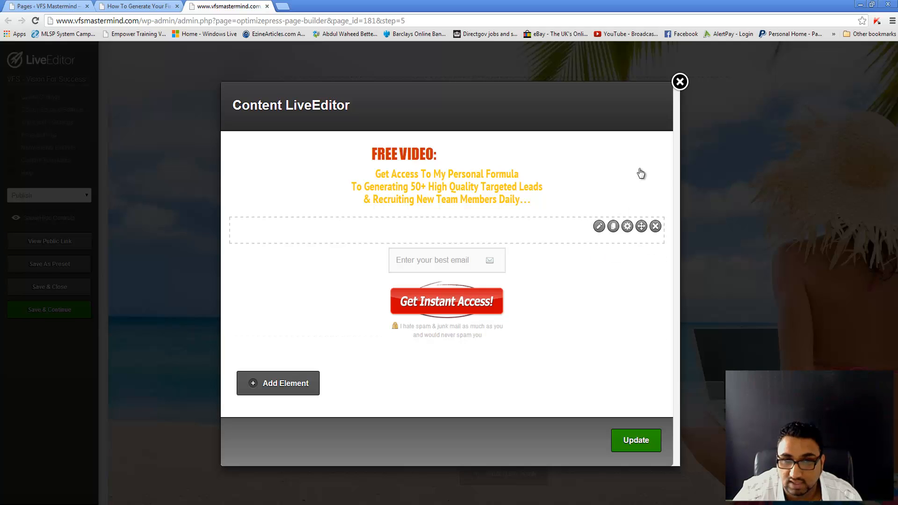
{"action": "left_click", "coordinate": [683, 83]}
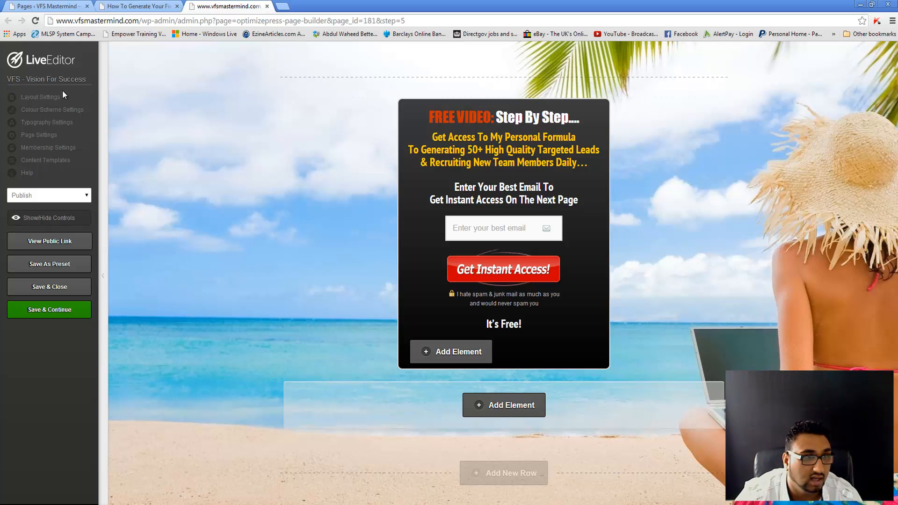
{"action": "left_click", "coordinate": [60, 110]}
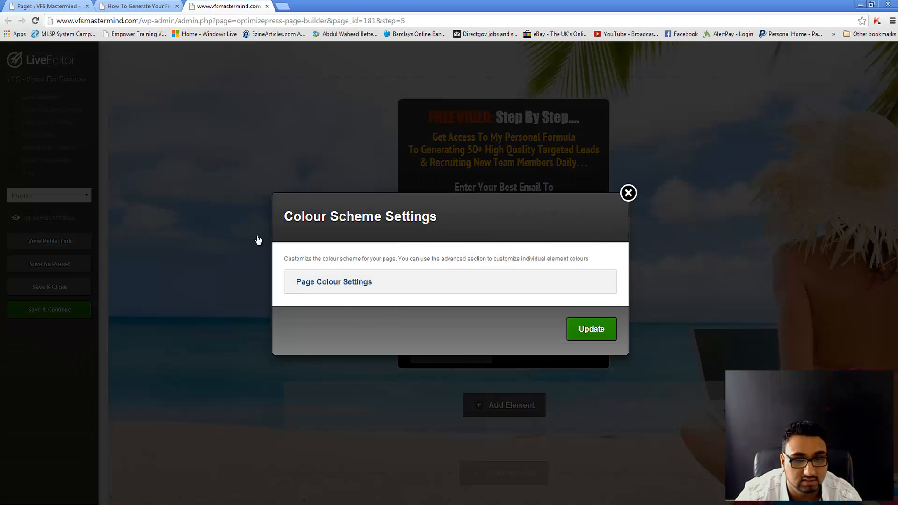
{"action": "left_click", "coordinate": [303, 282]}
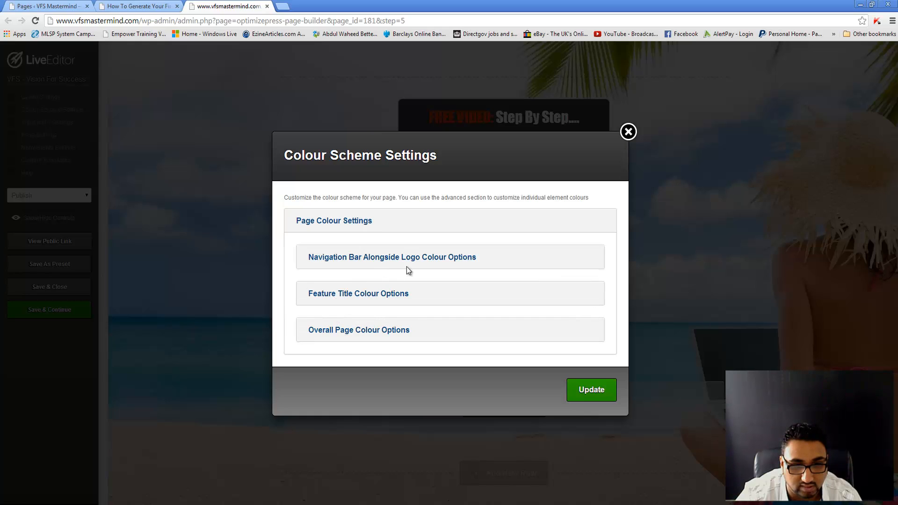
{"action": "left_click", "coordinate": [349, 332]}
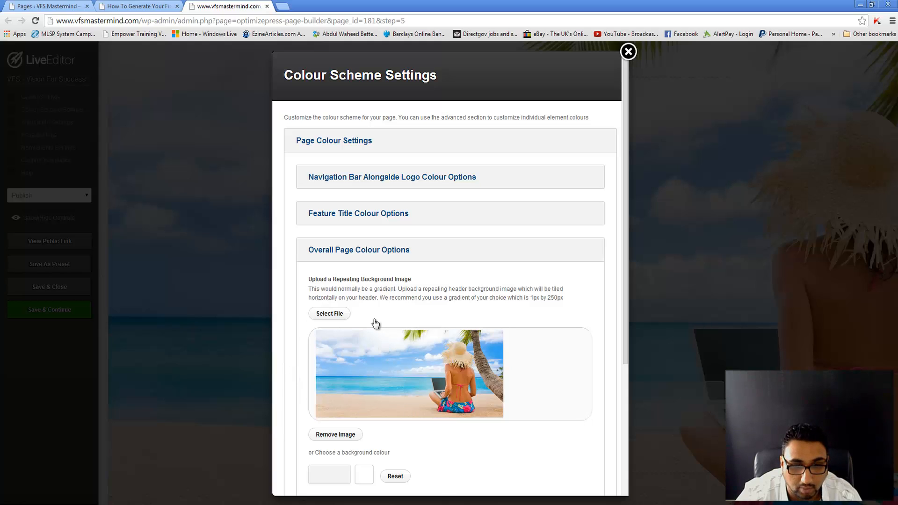
{"action": "scroll", "coordinate": [440, 389], "scroll_direction": "down", "scroll_amount": 2}
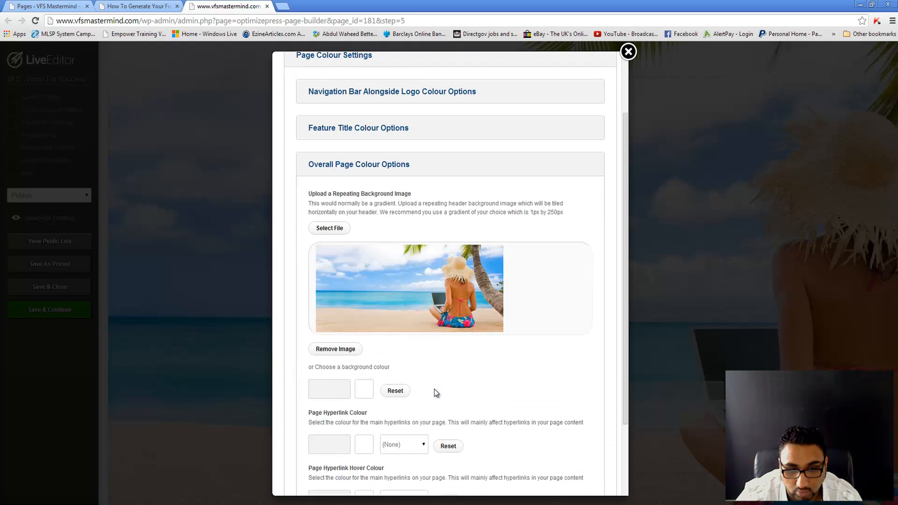
{"action": "scroll", "coordinate": [336, 395], "scroll_direction": "down", "scroll_amount": 1}
{"action": "scroll", "coordinate": [335, 395], "scroll_direction": "down", "scroll_amount": 2}
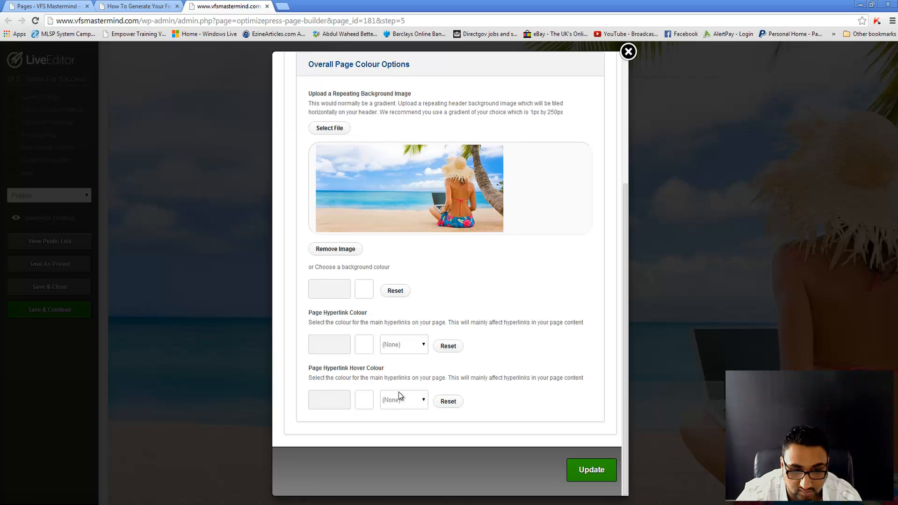
{"action": "left_click", "coordinate": [629, 51]}
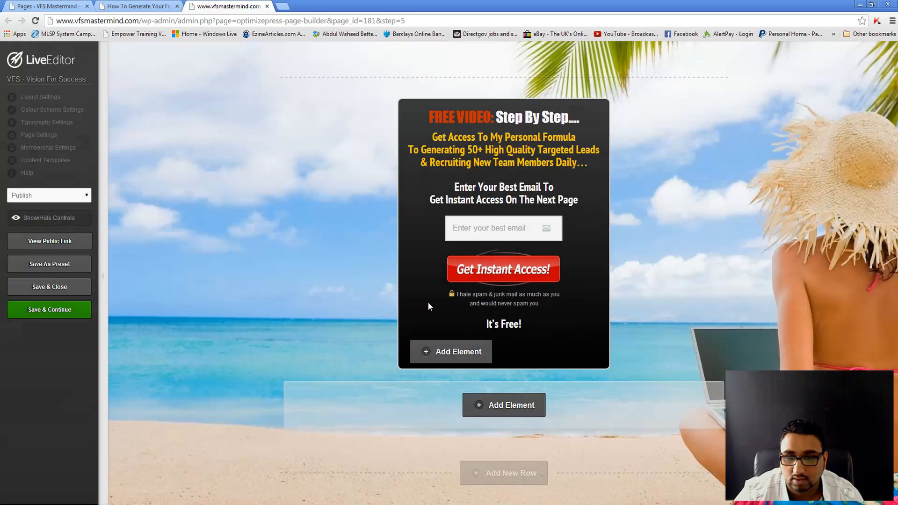